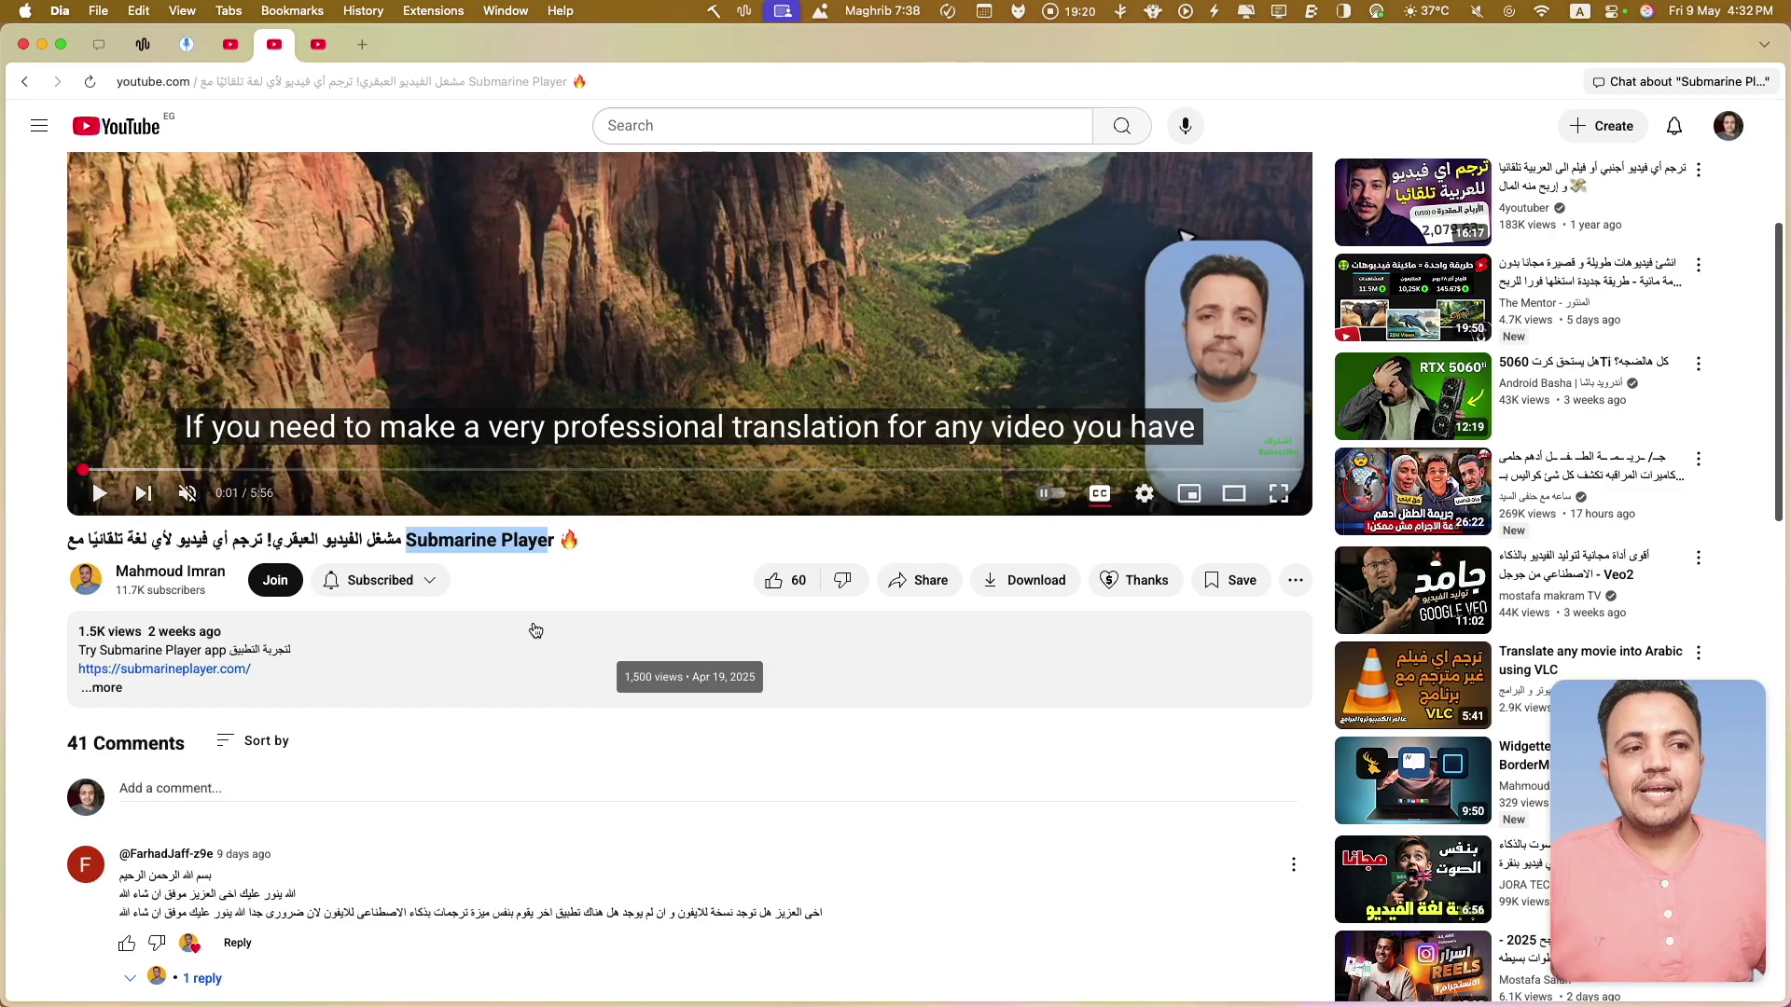
Step: Examine the channel's video search results for "whisper" on YouTube
{"action": "scroll", "coordinate": [544, 623], "scroll_direction": "up", "scroll_amount": 5}
{"action": "left_click", "coordinate": [231, 44]}
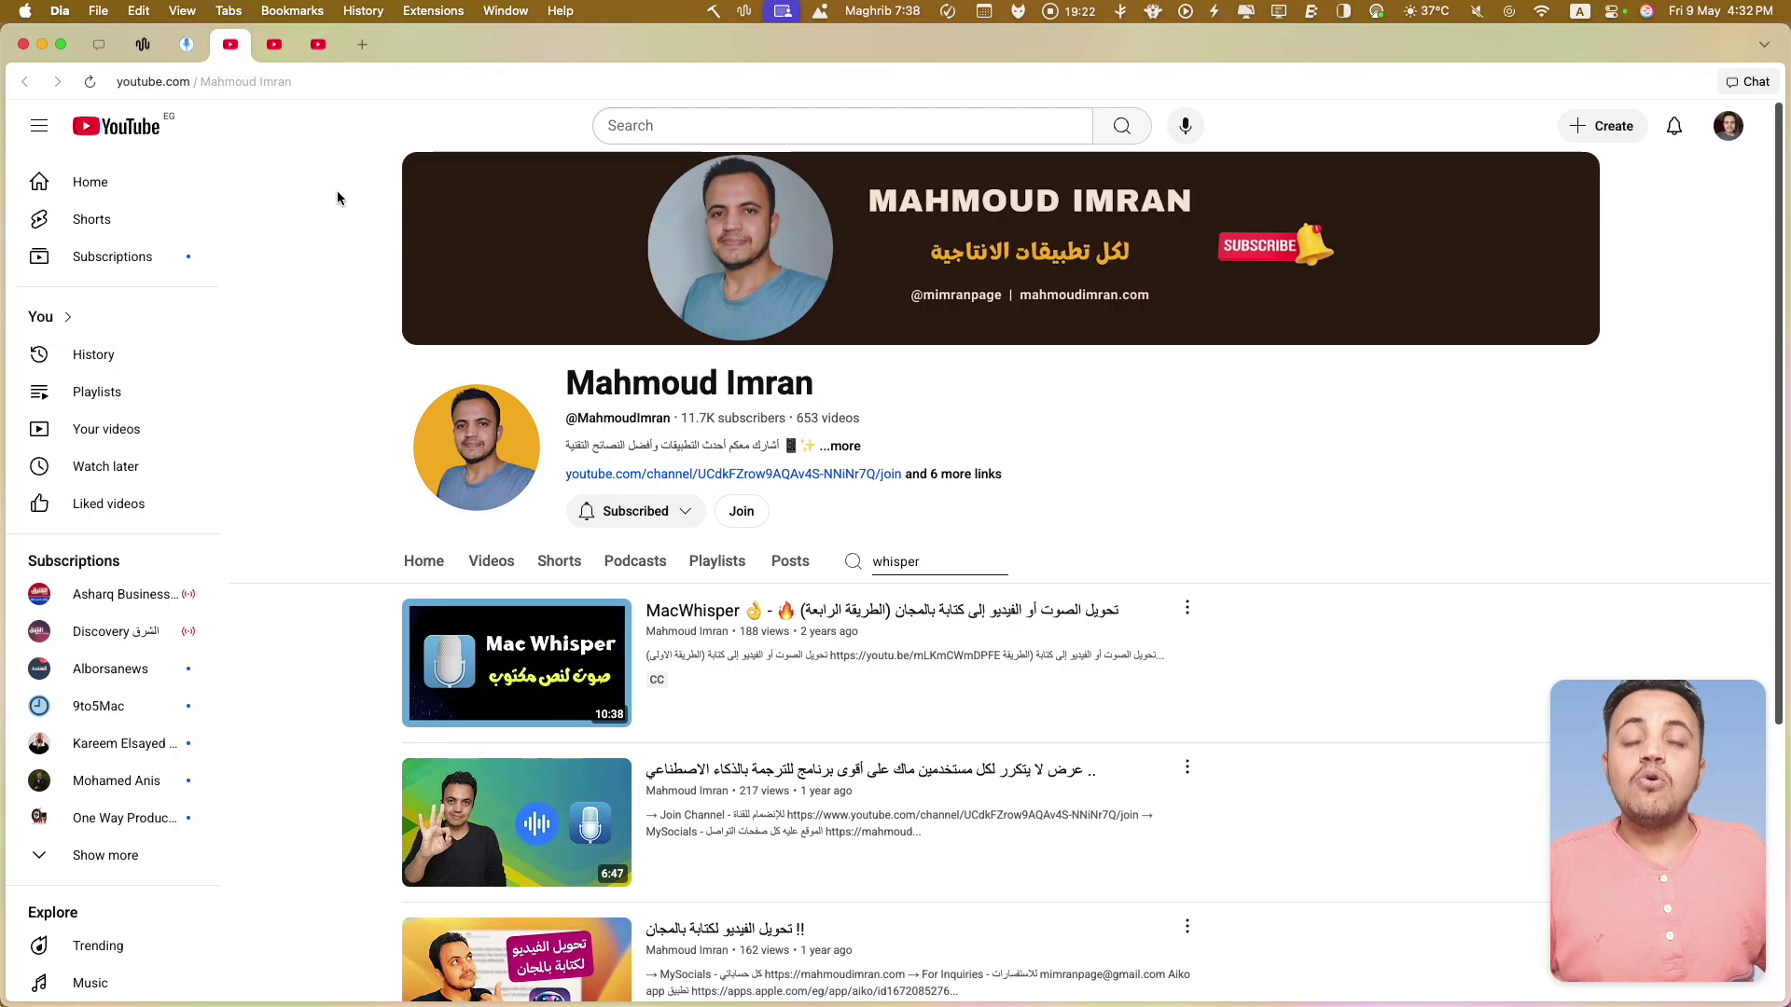
{"action": "left_click", "coordinate": [936, 558]}
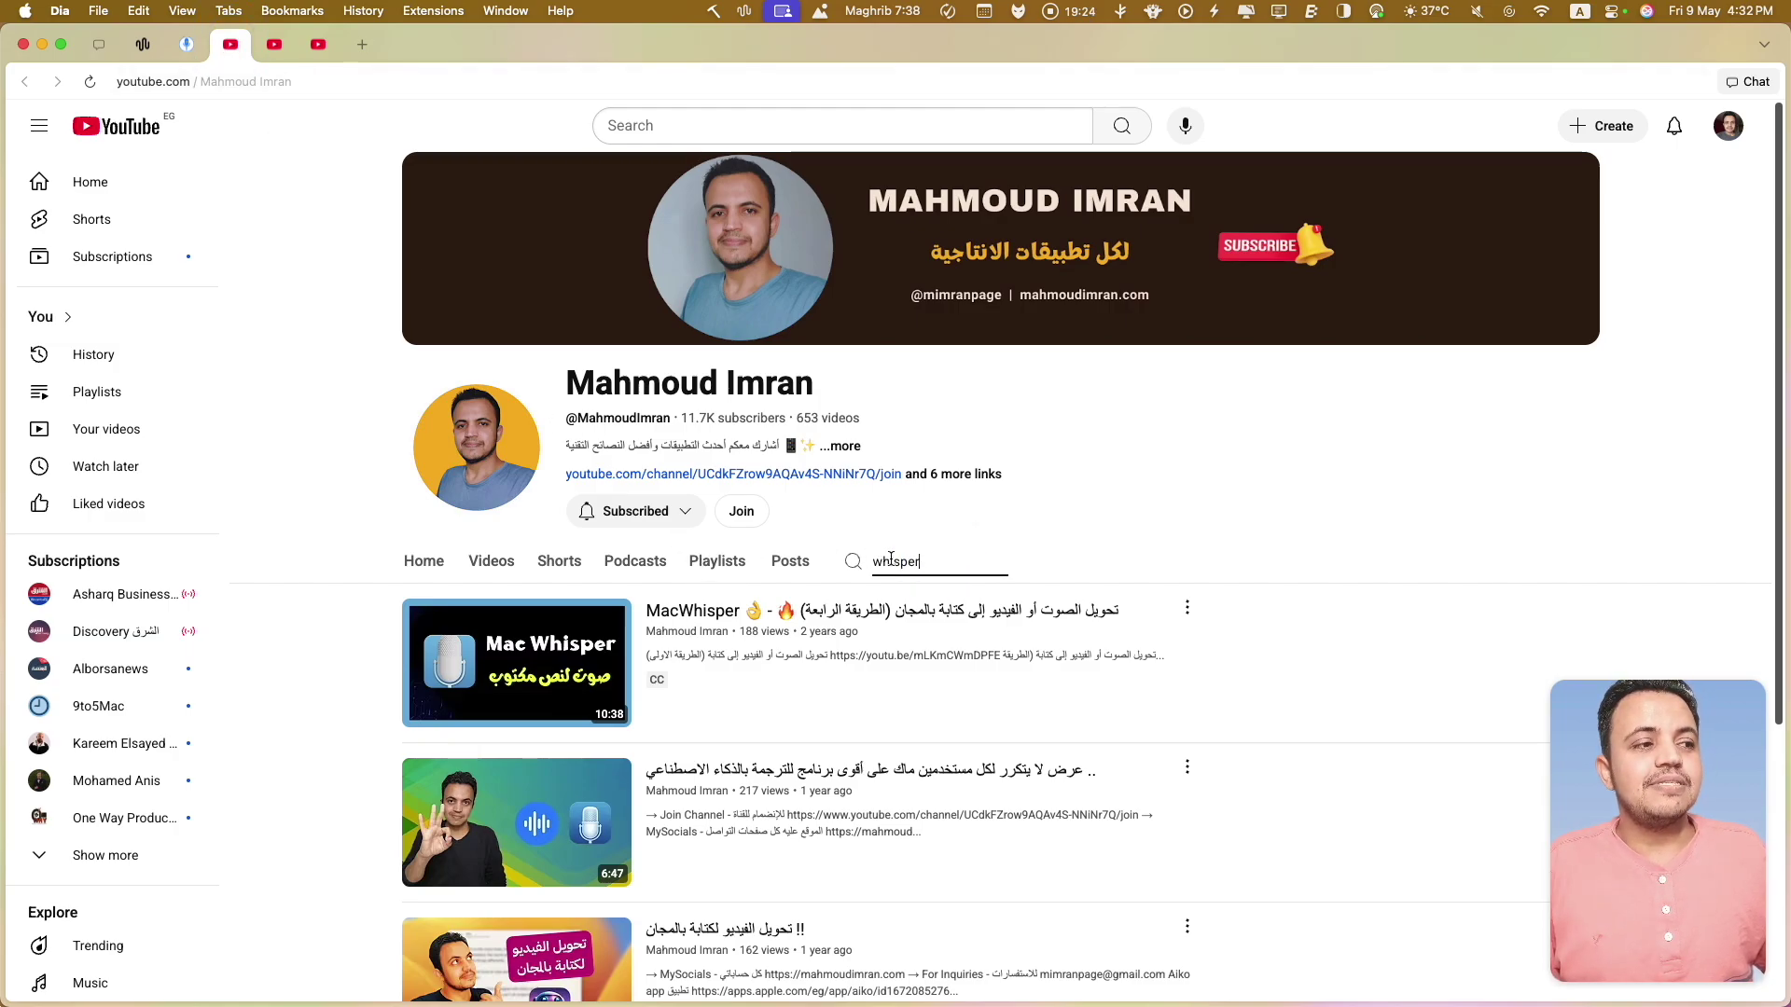
{"action": "scroll", "coordinate": [593, 606], "scroll_direction": "down", "scroll_amount": 3}
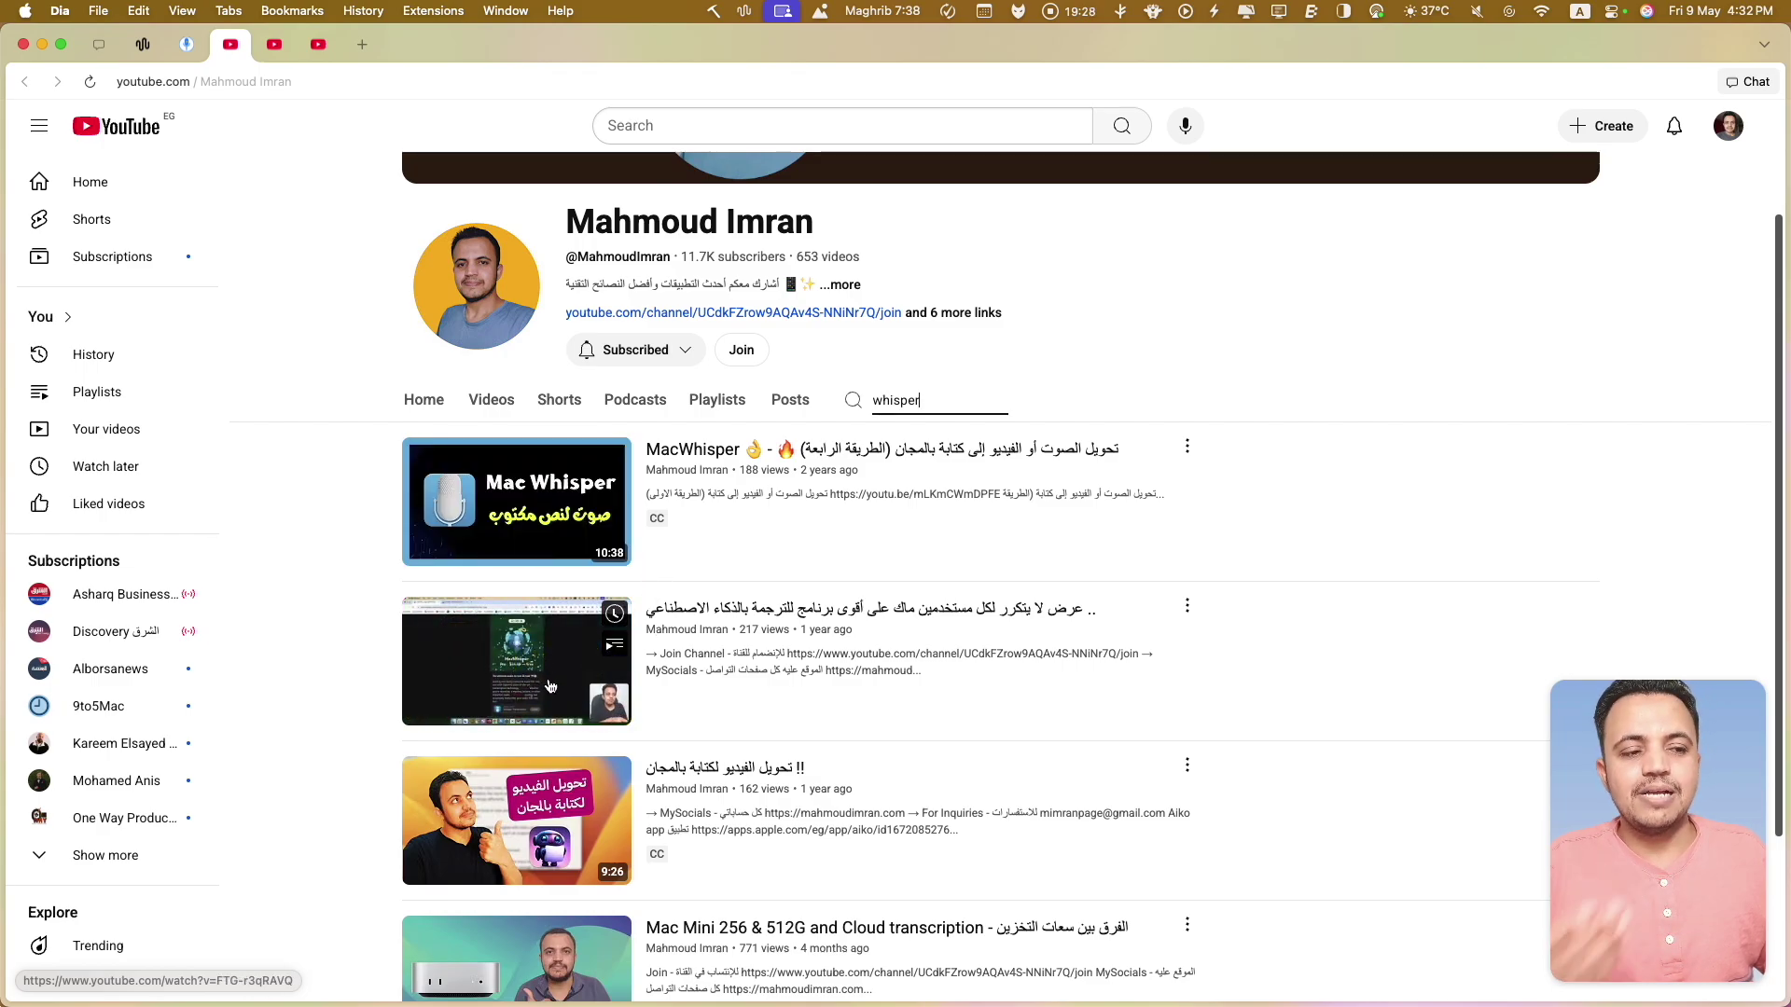
{"action": "scroll", "coordinate": [580, 678], "scroll_direction": "down", "scroll_amount": 4}
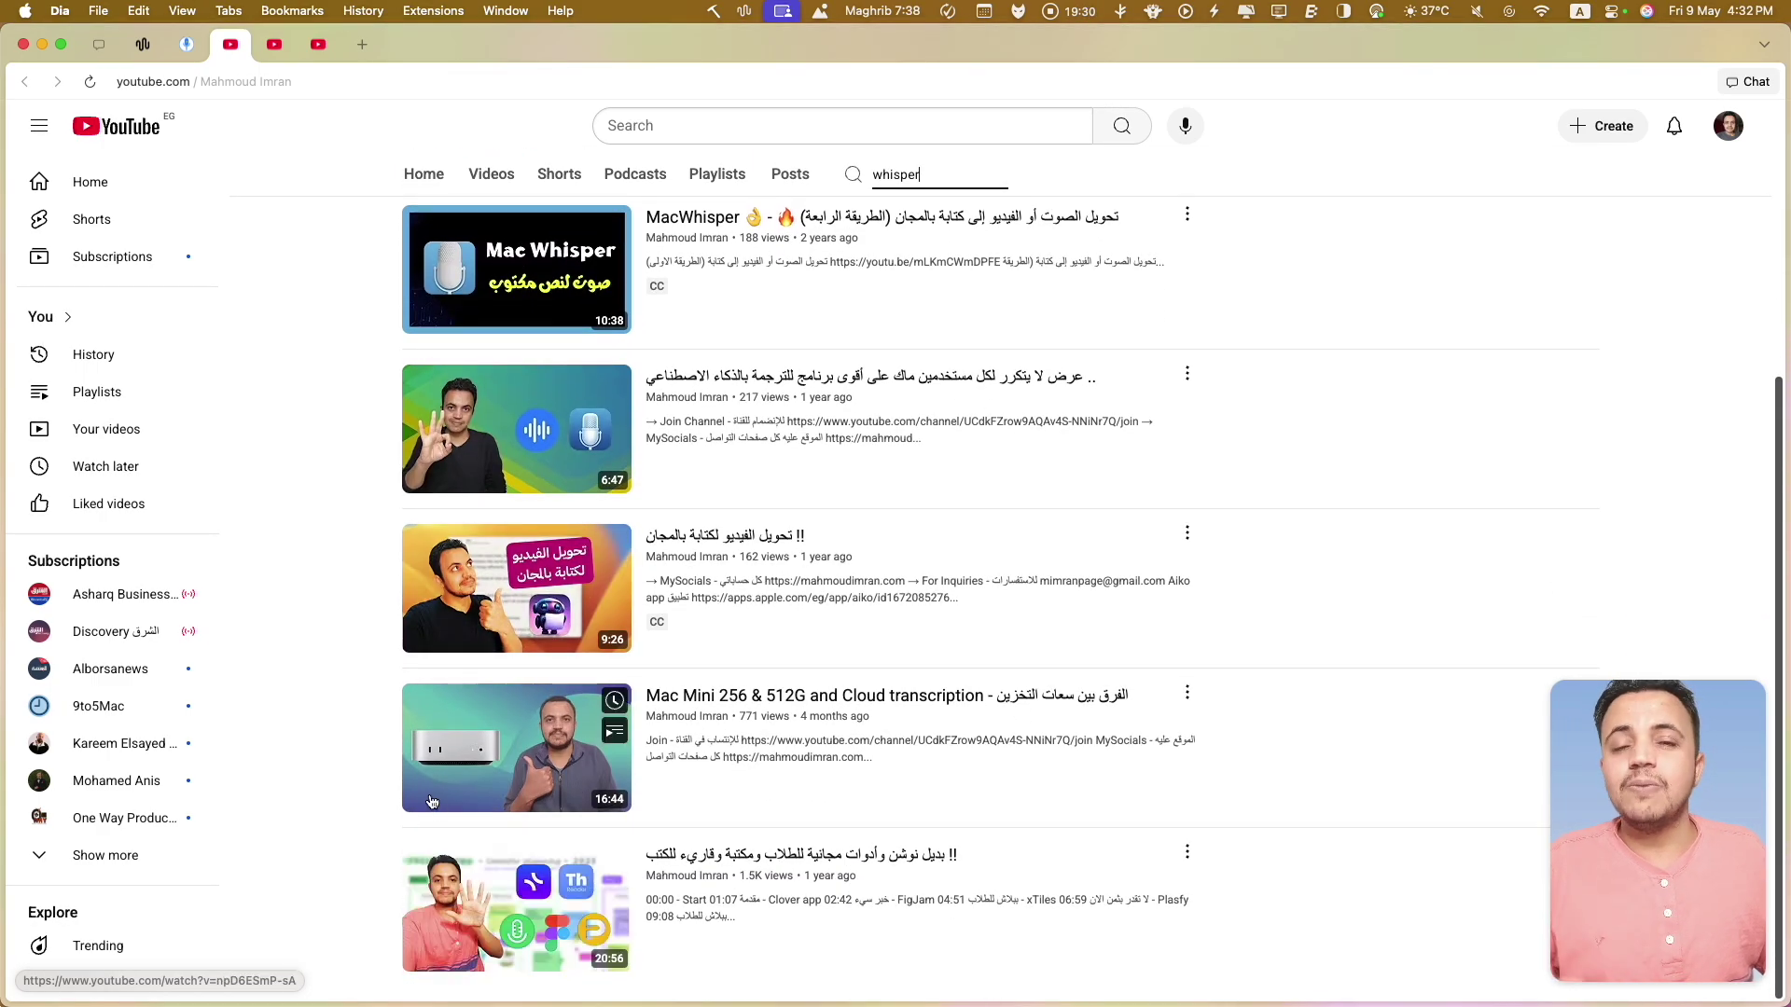
{"action": "mouse_move", "coordinate": [439, 744]}
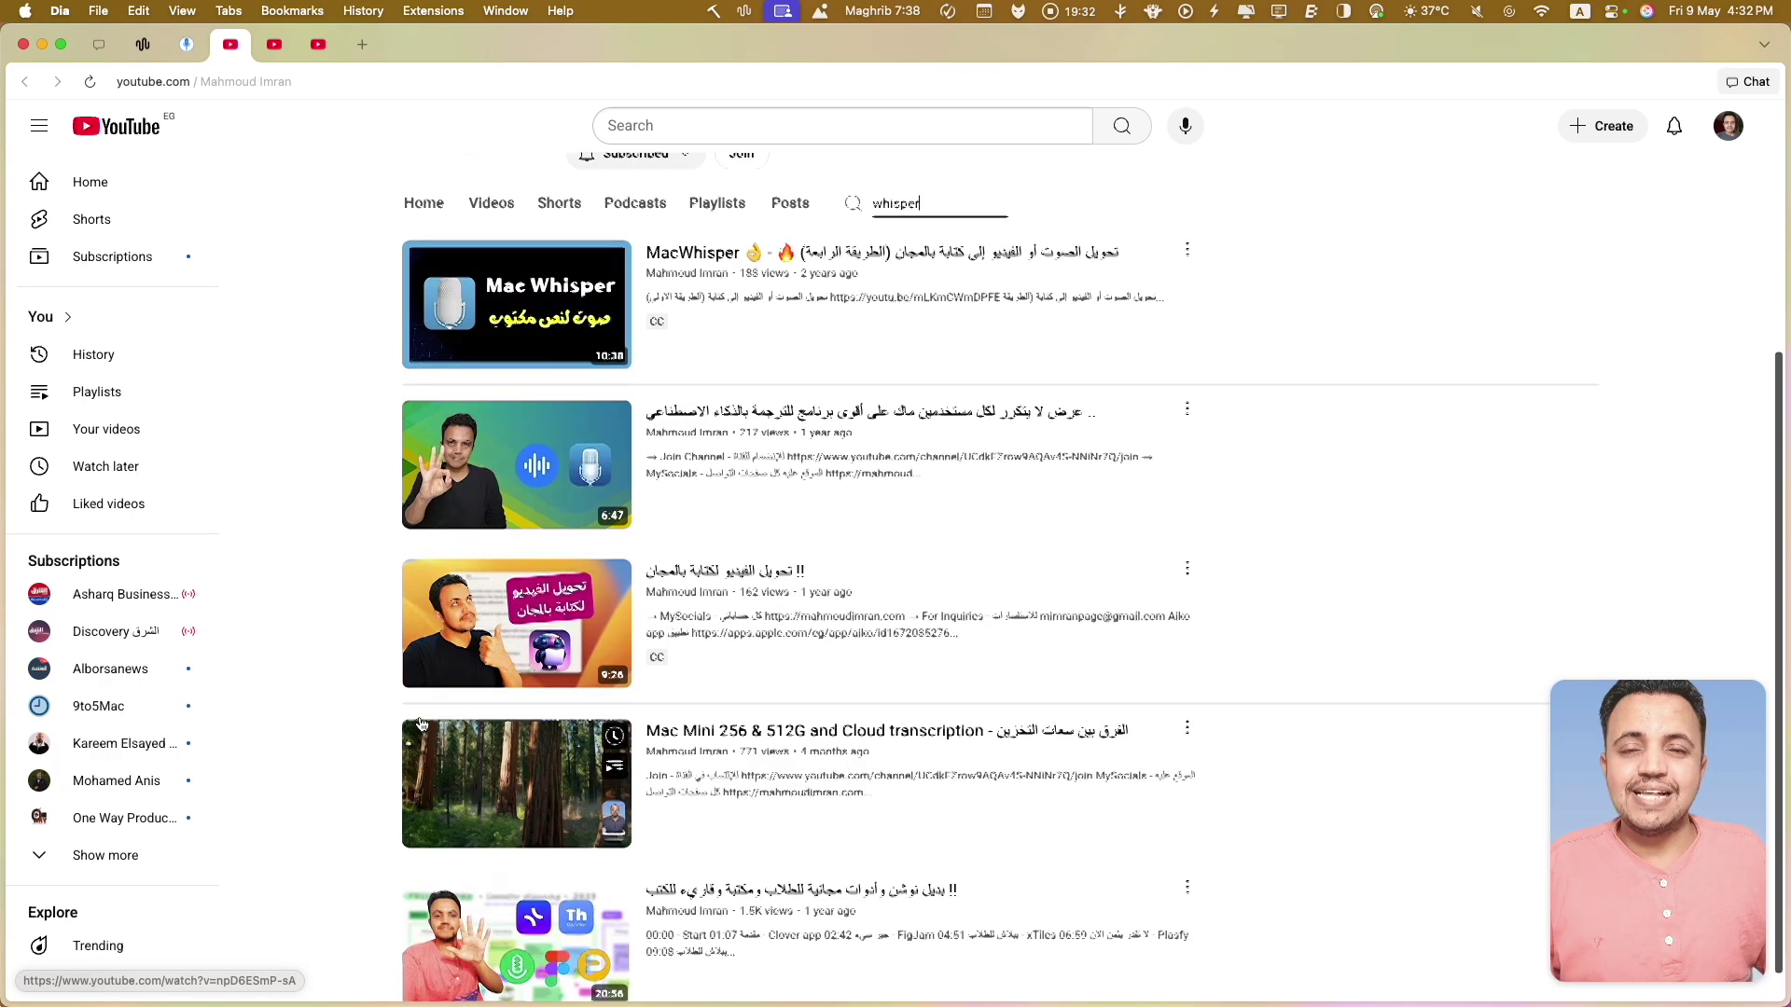
{"action": "scroll", "coordinate": [429, 742], "scroll_direction": "up", "scroll_amount": 3}
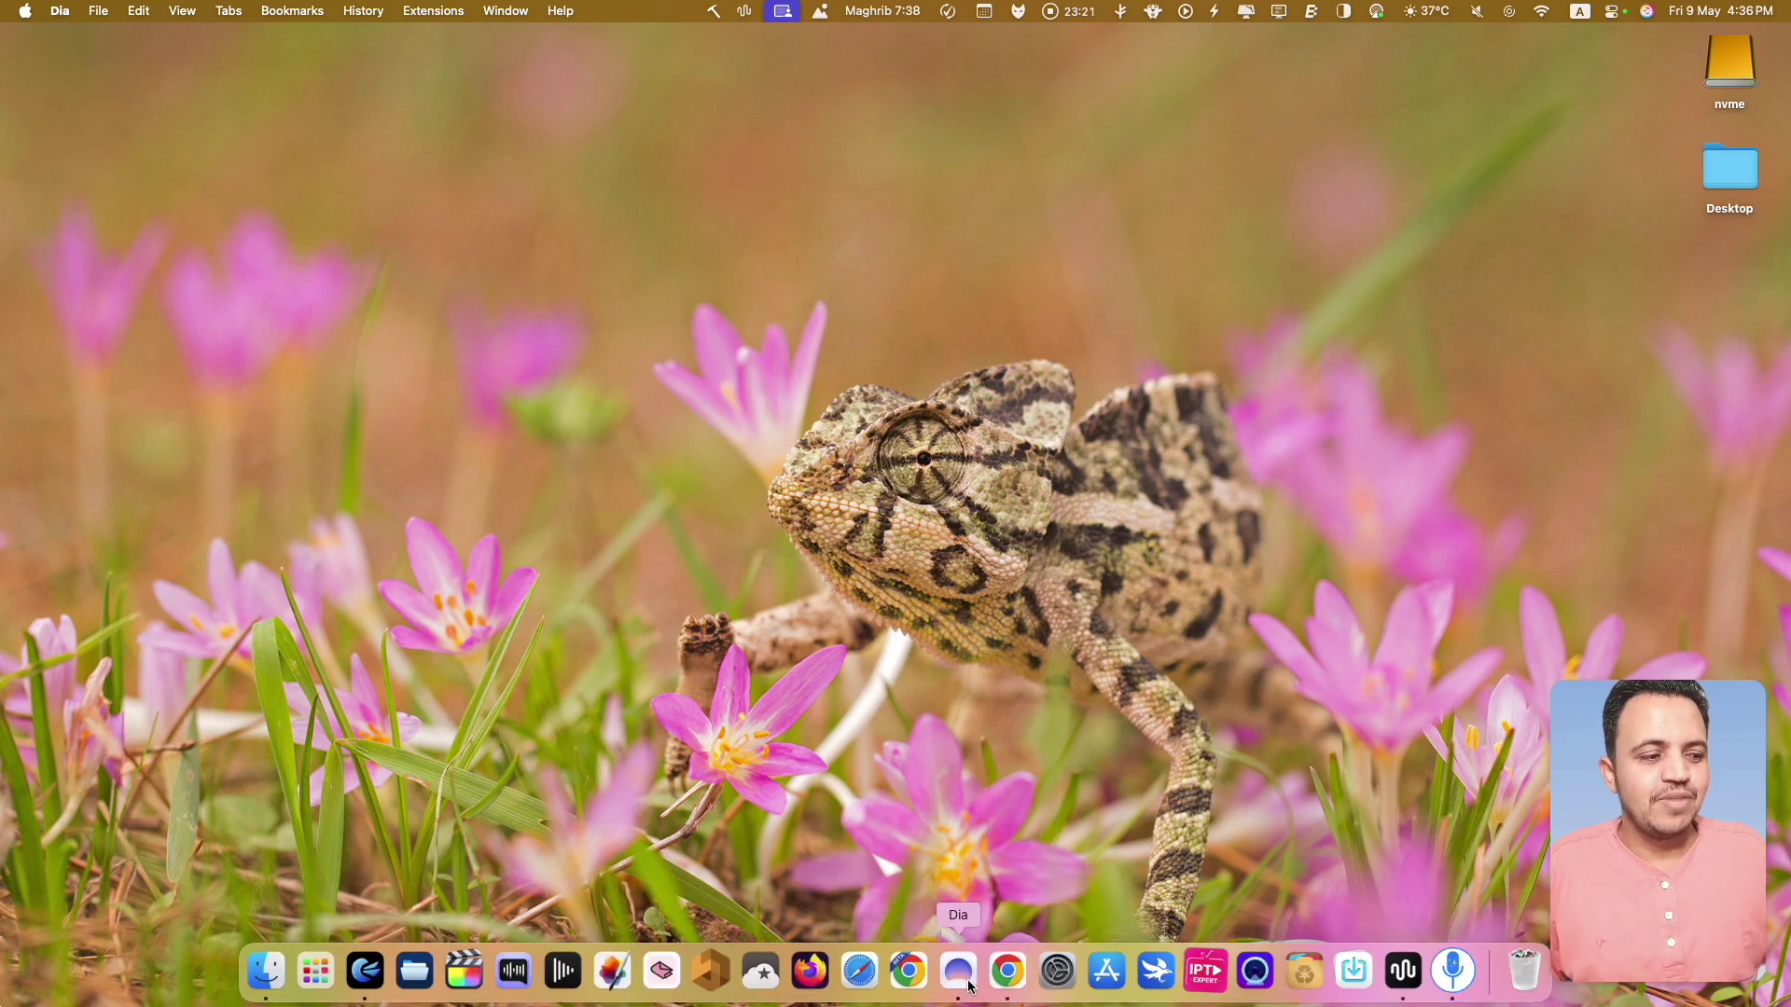
Step: Bring up the Vibe website in Dia, minimize the browser, and switch to the Vibe app
{"action": "left_click", "coordinate": [961, 988]}
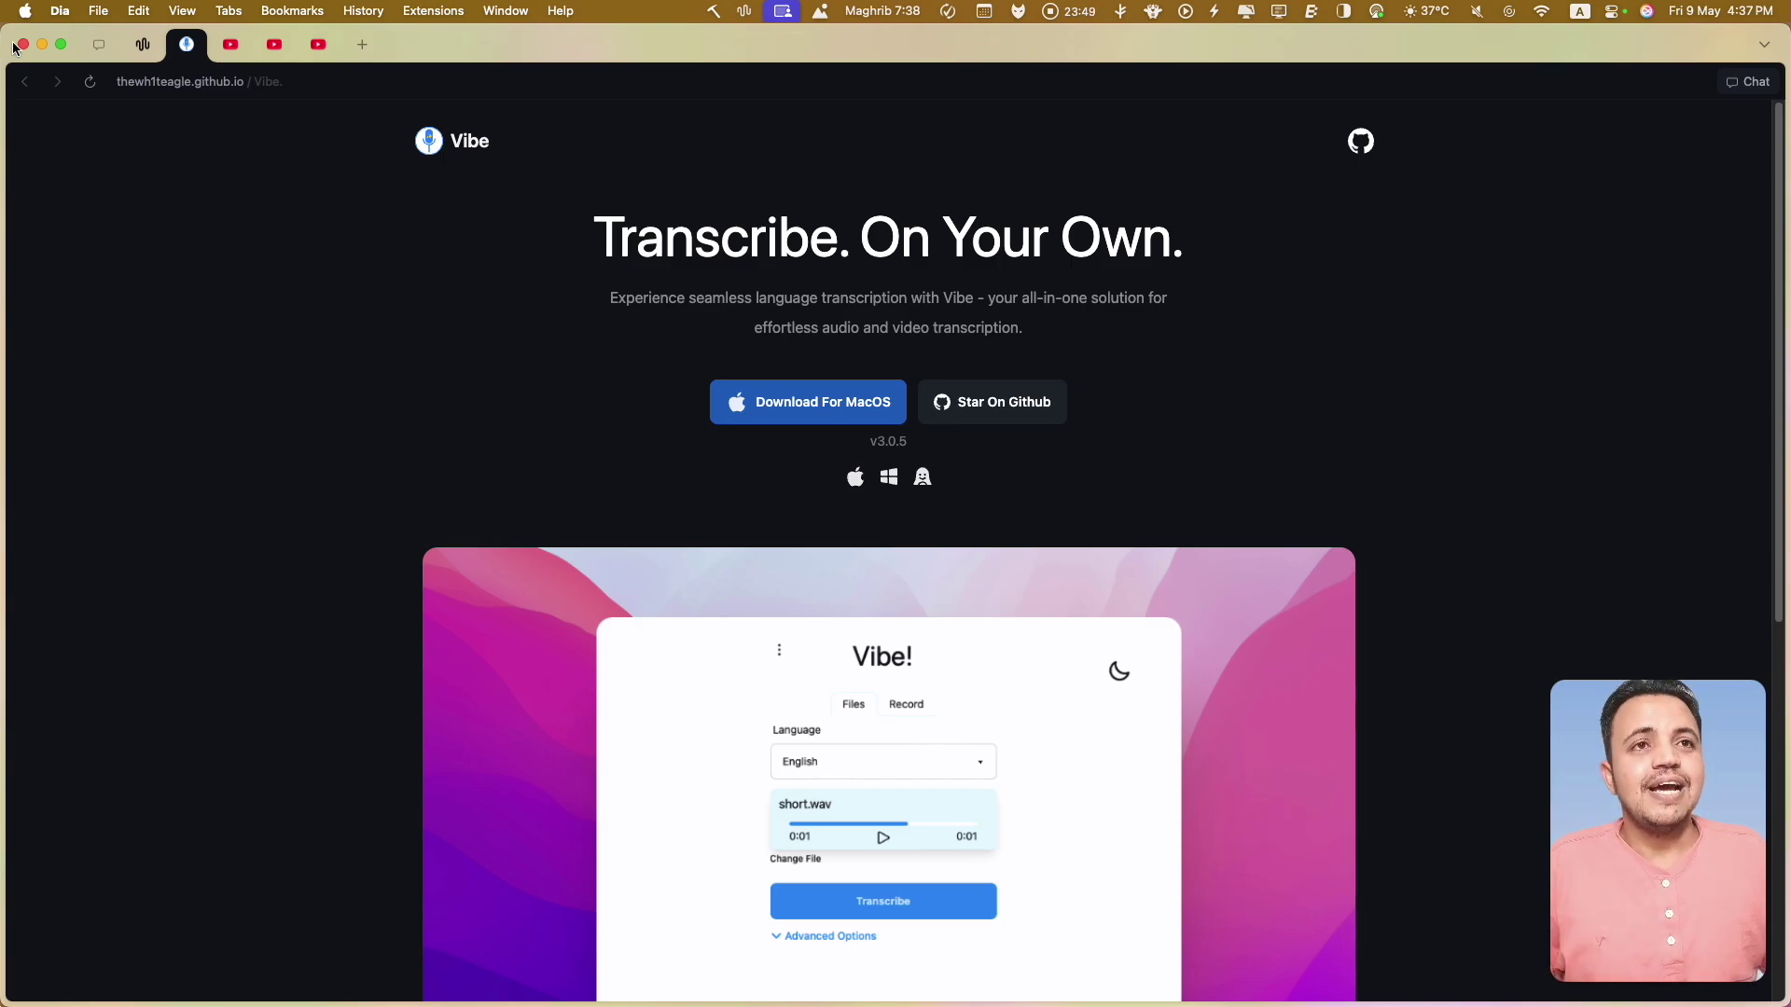
{"action": "left_click", "coordinate": [42, 44]}
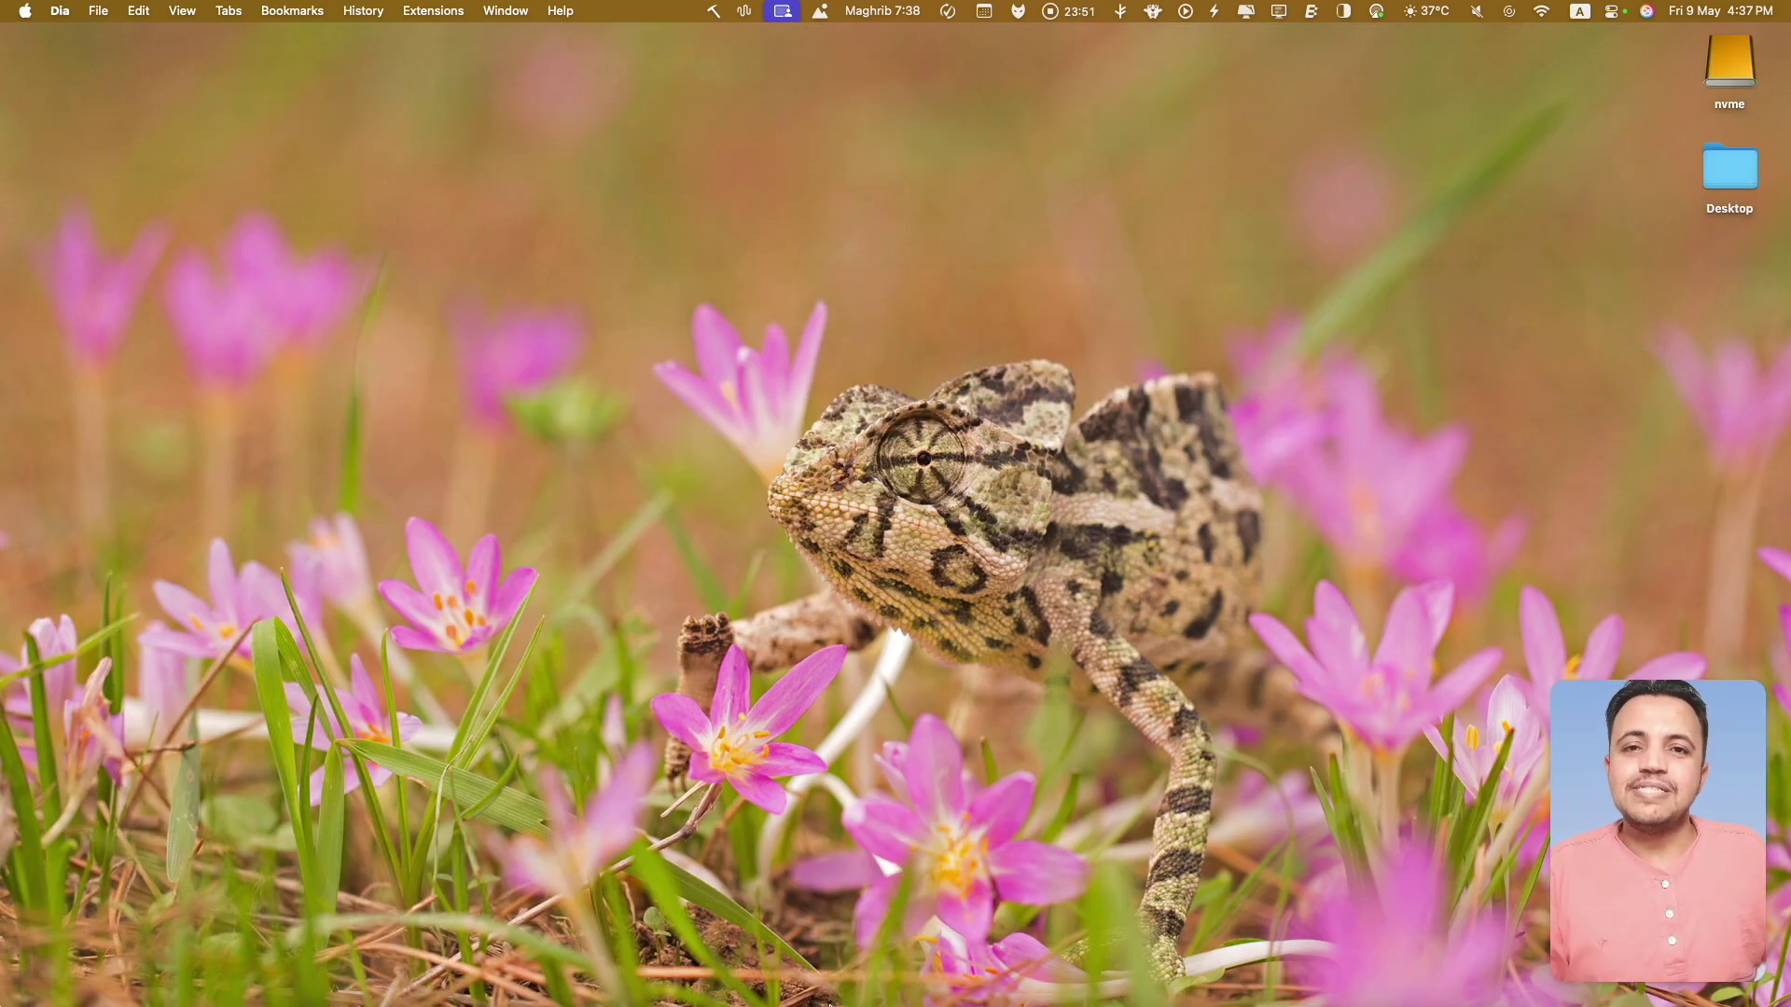
{"action": "mouse_move", "coordinate": [884, 1003]}
{"action": "left_click", "coordinate": [1453, 970]}
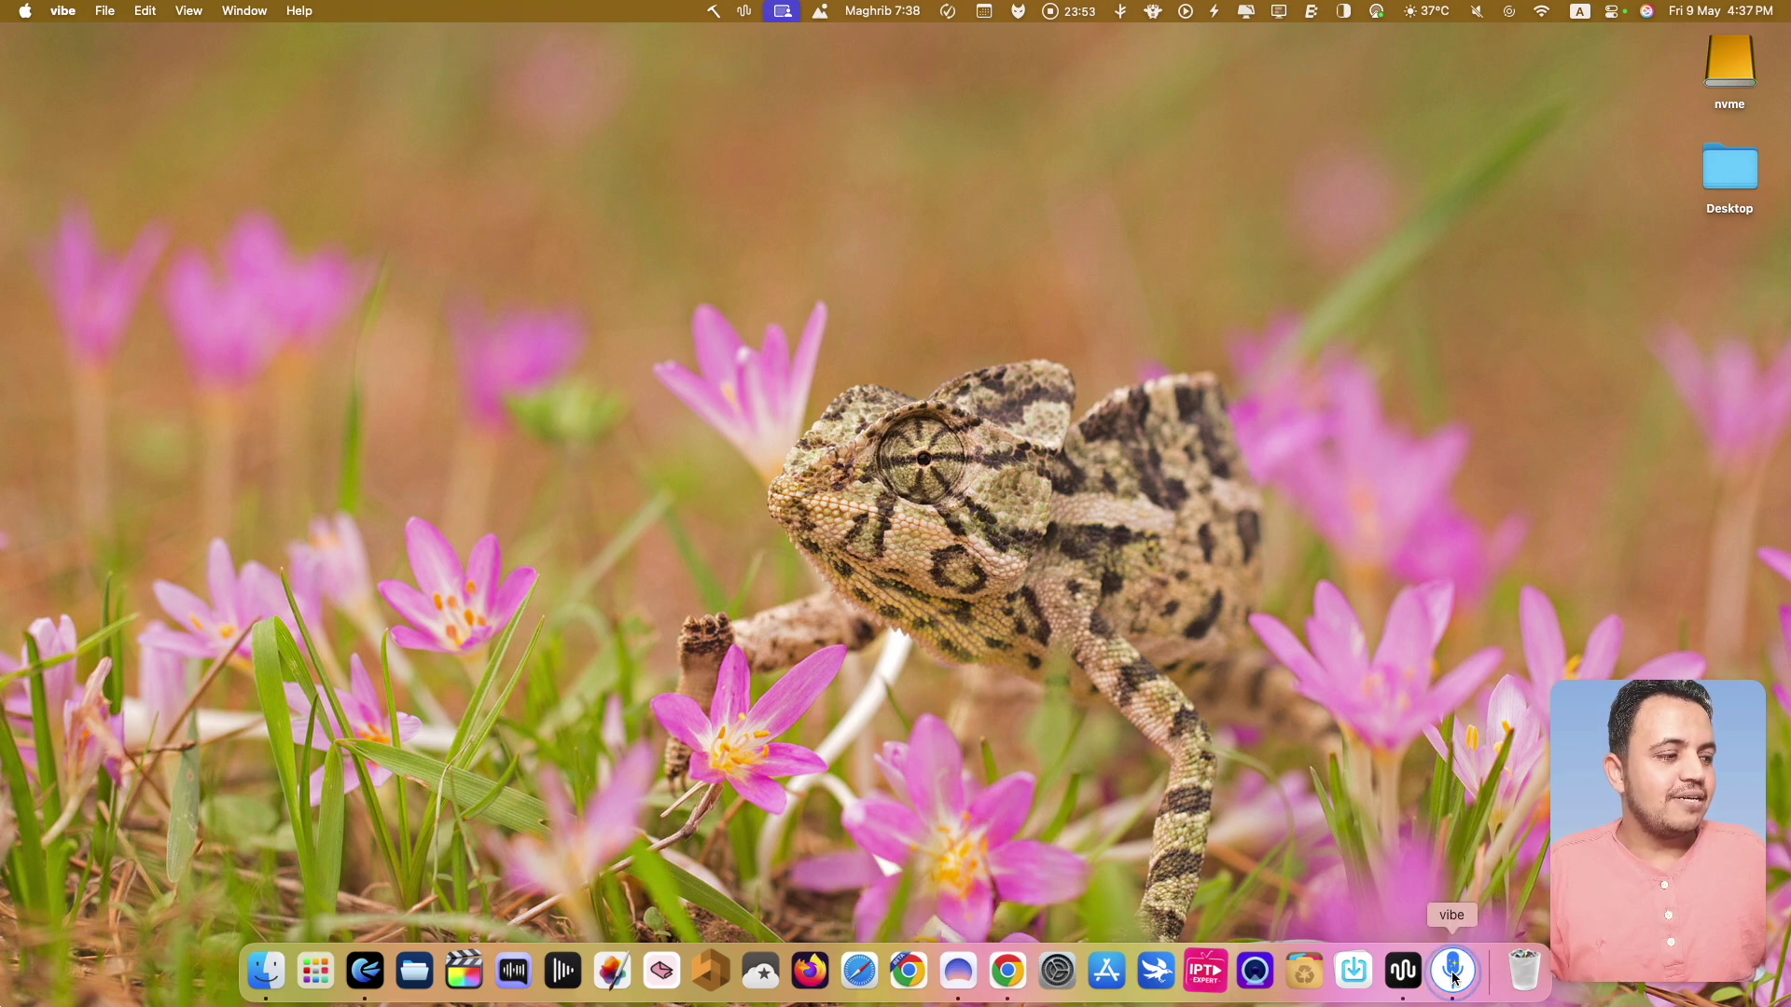
Step: Review Vibe's three transcription sources: web link, local file including its file chooser, and microphone recording
{"action": "left_click", "coordinate": [779, 232]}
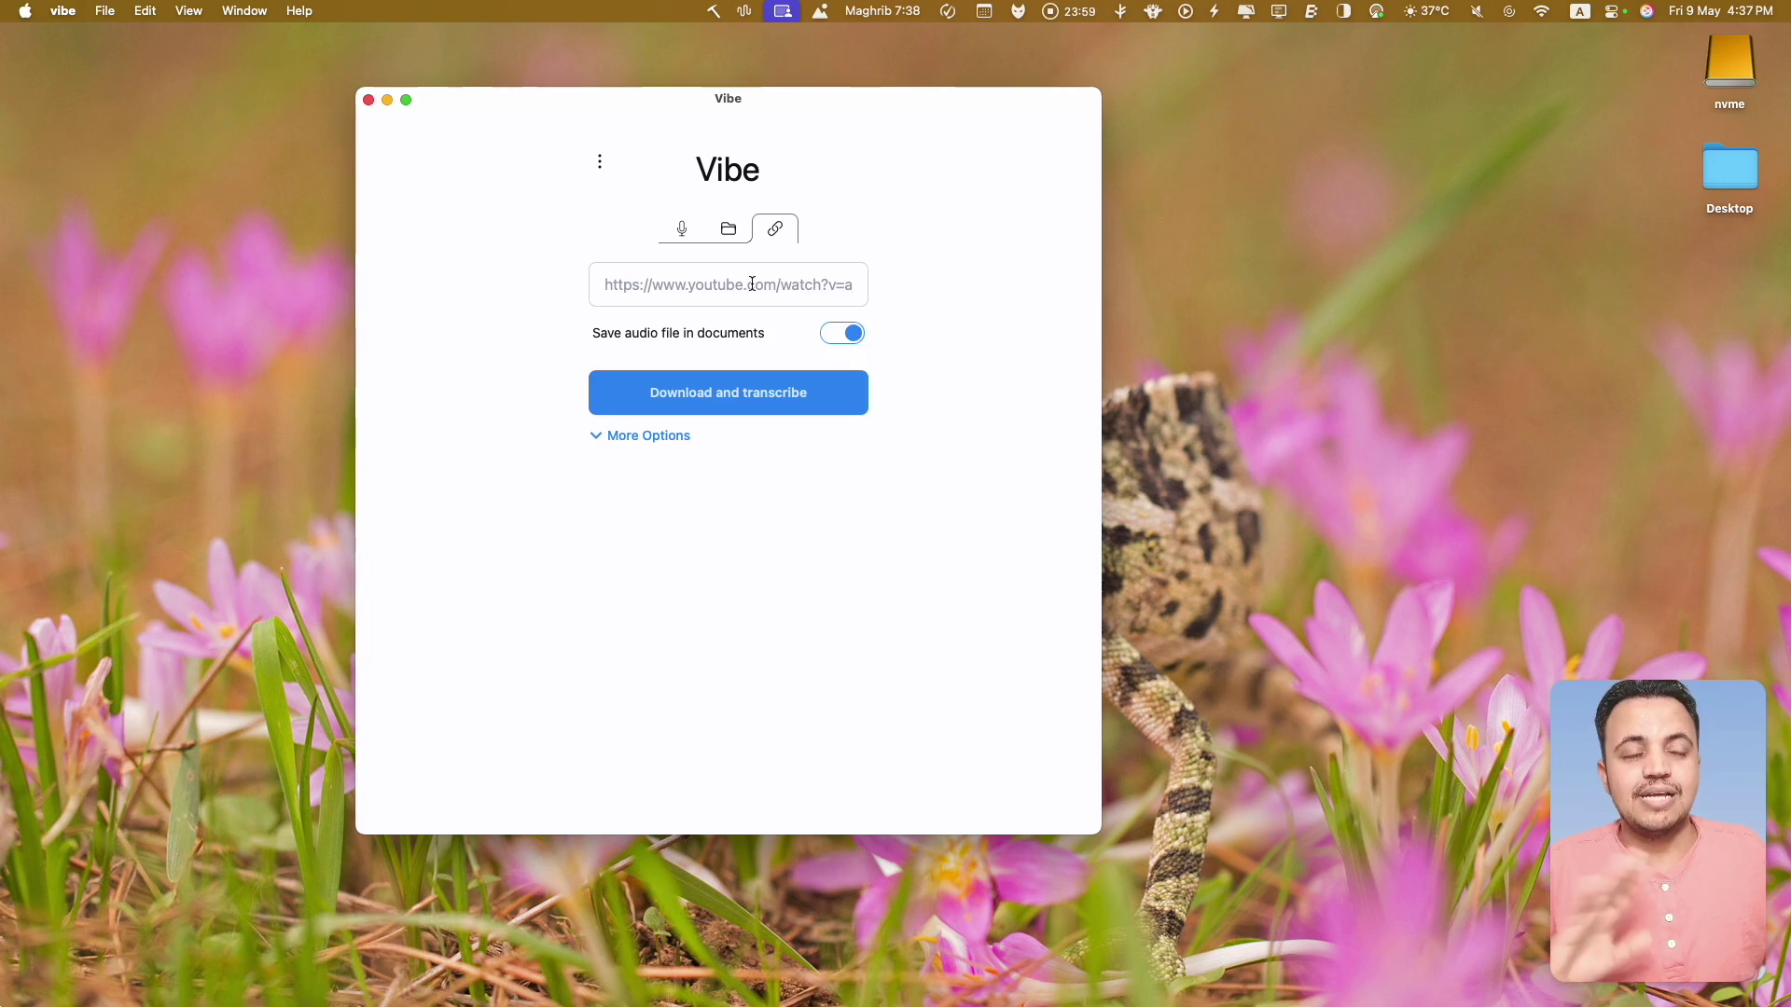
{"action": "left_click", "coordinate": [728, 229]}
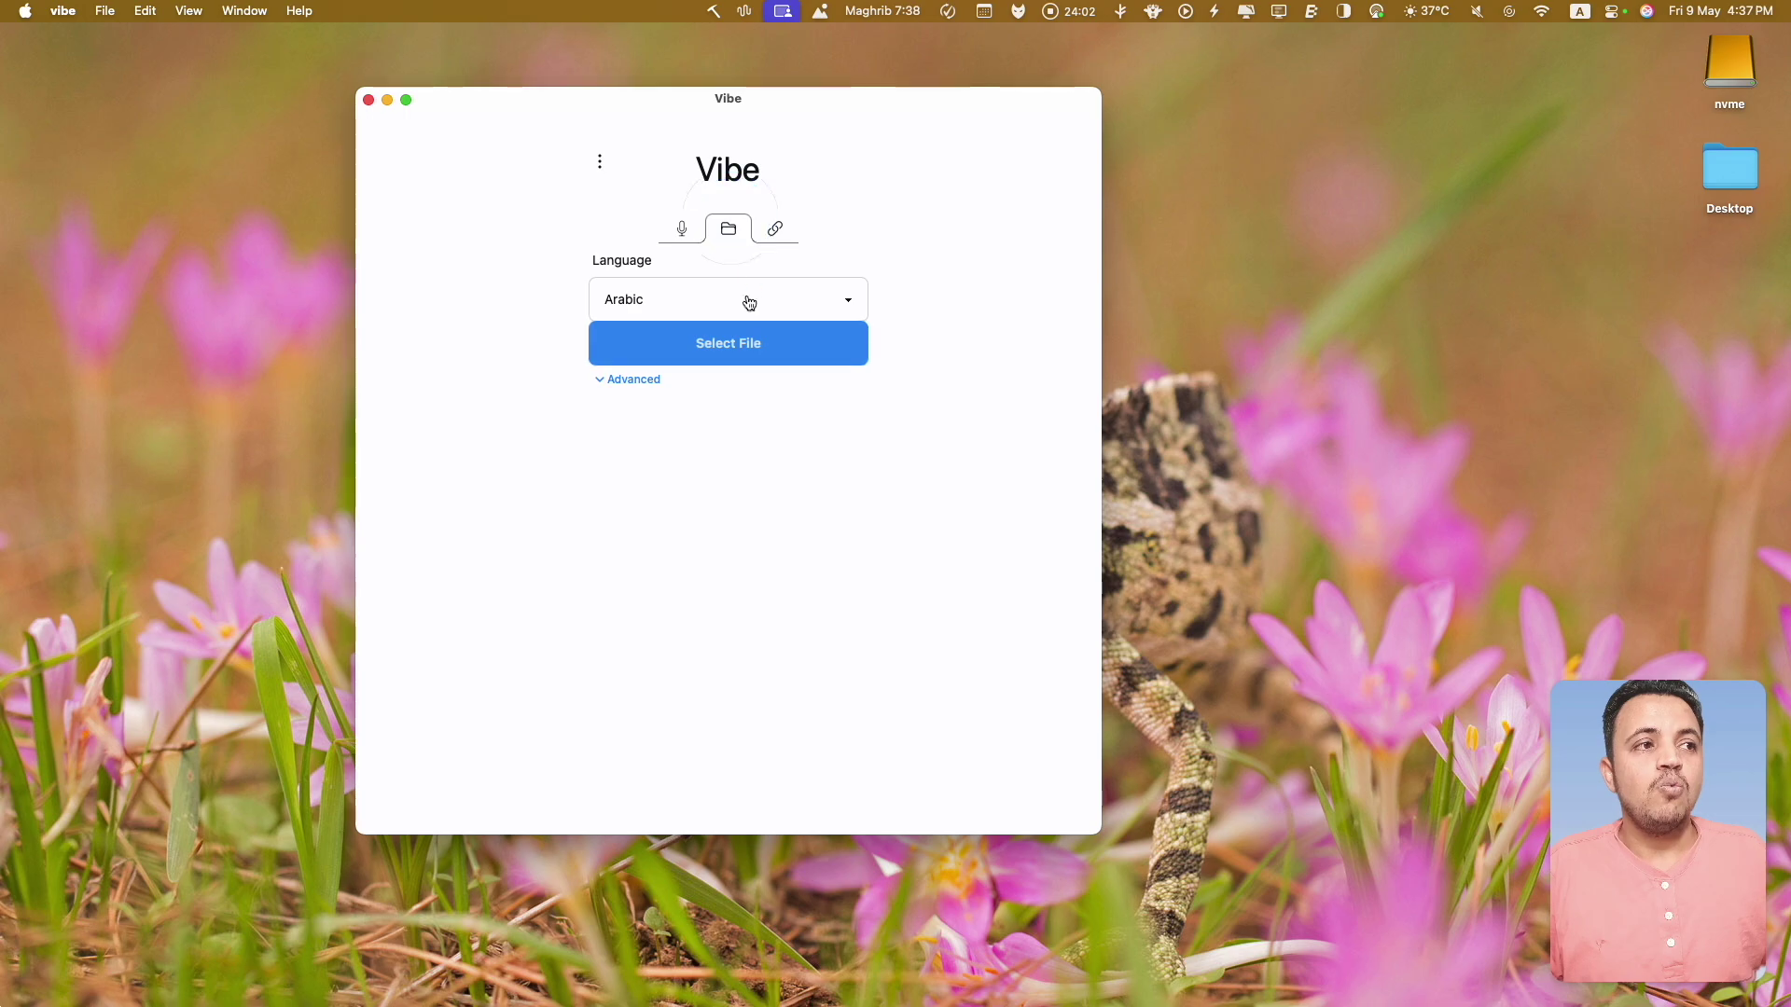
{"action": "left_click", "coordinate": [716, 351]}
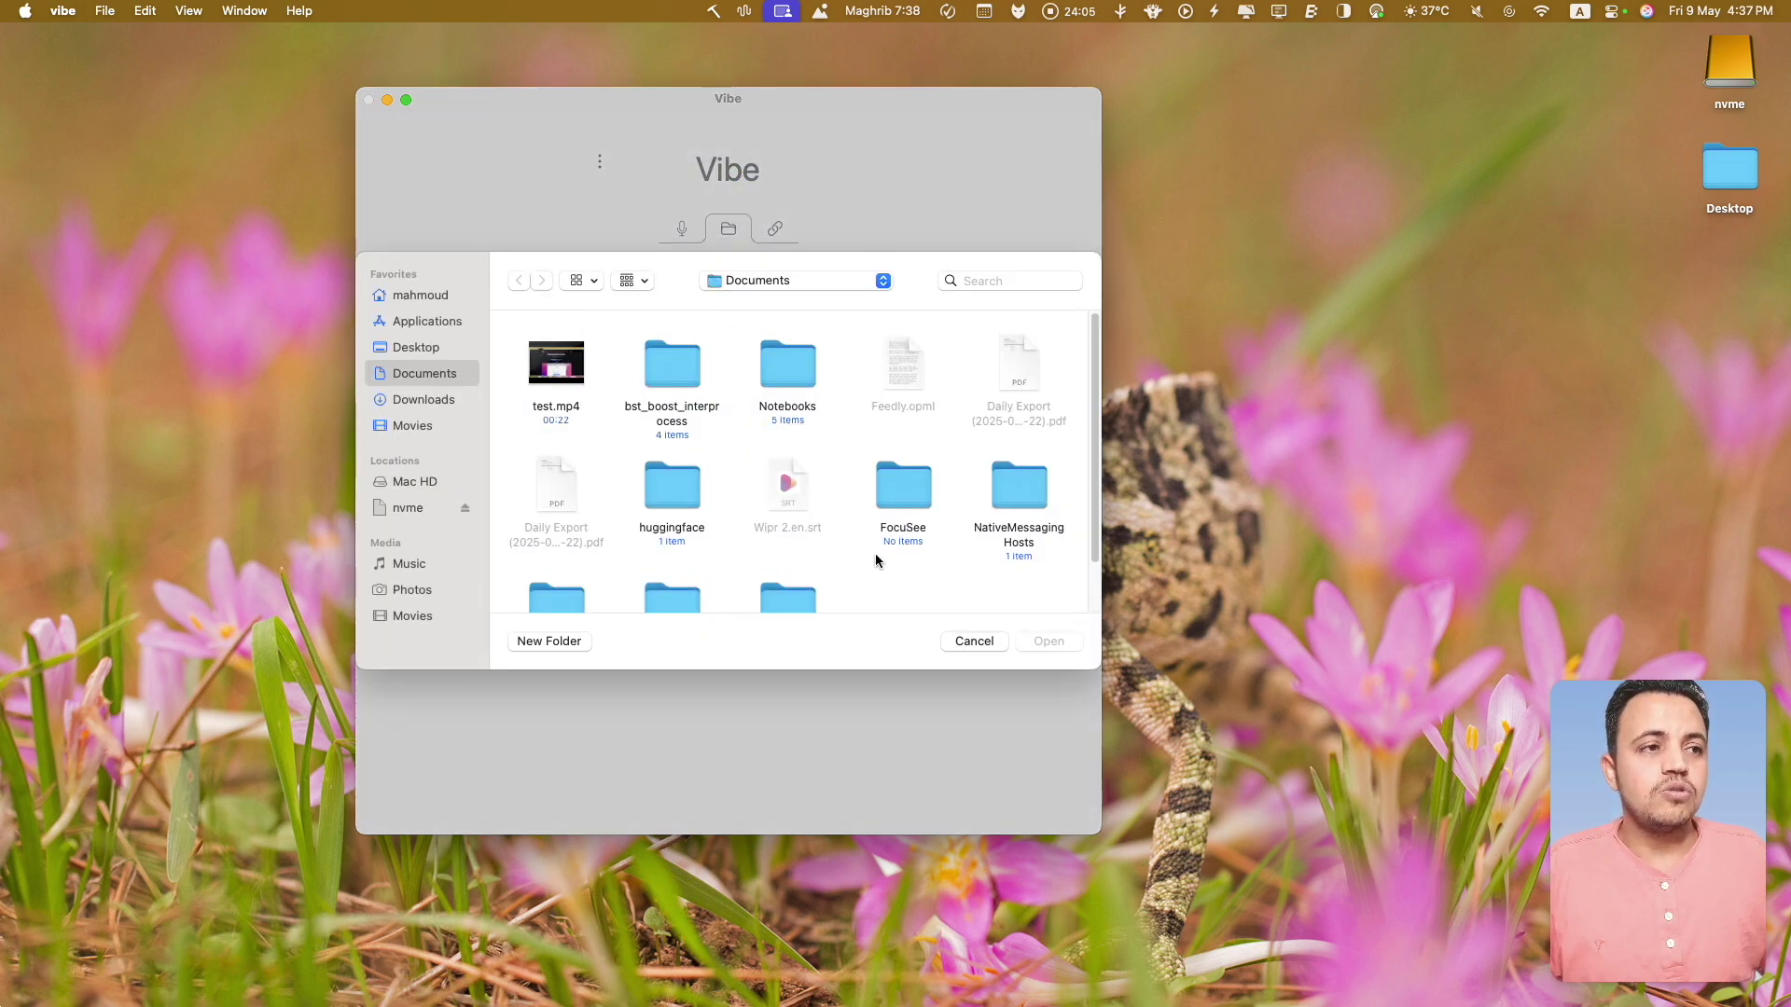
{"action": "left_click", "coordinate": [981, 641]}
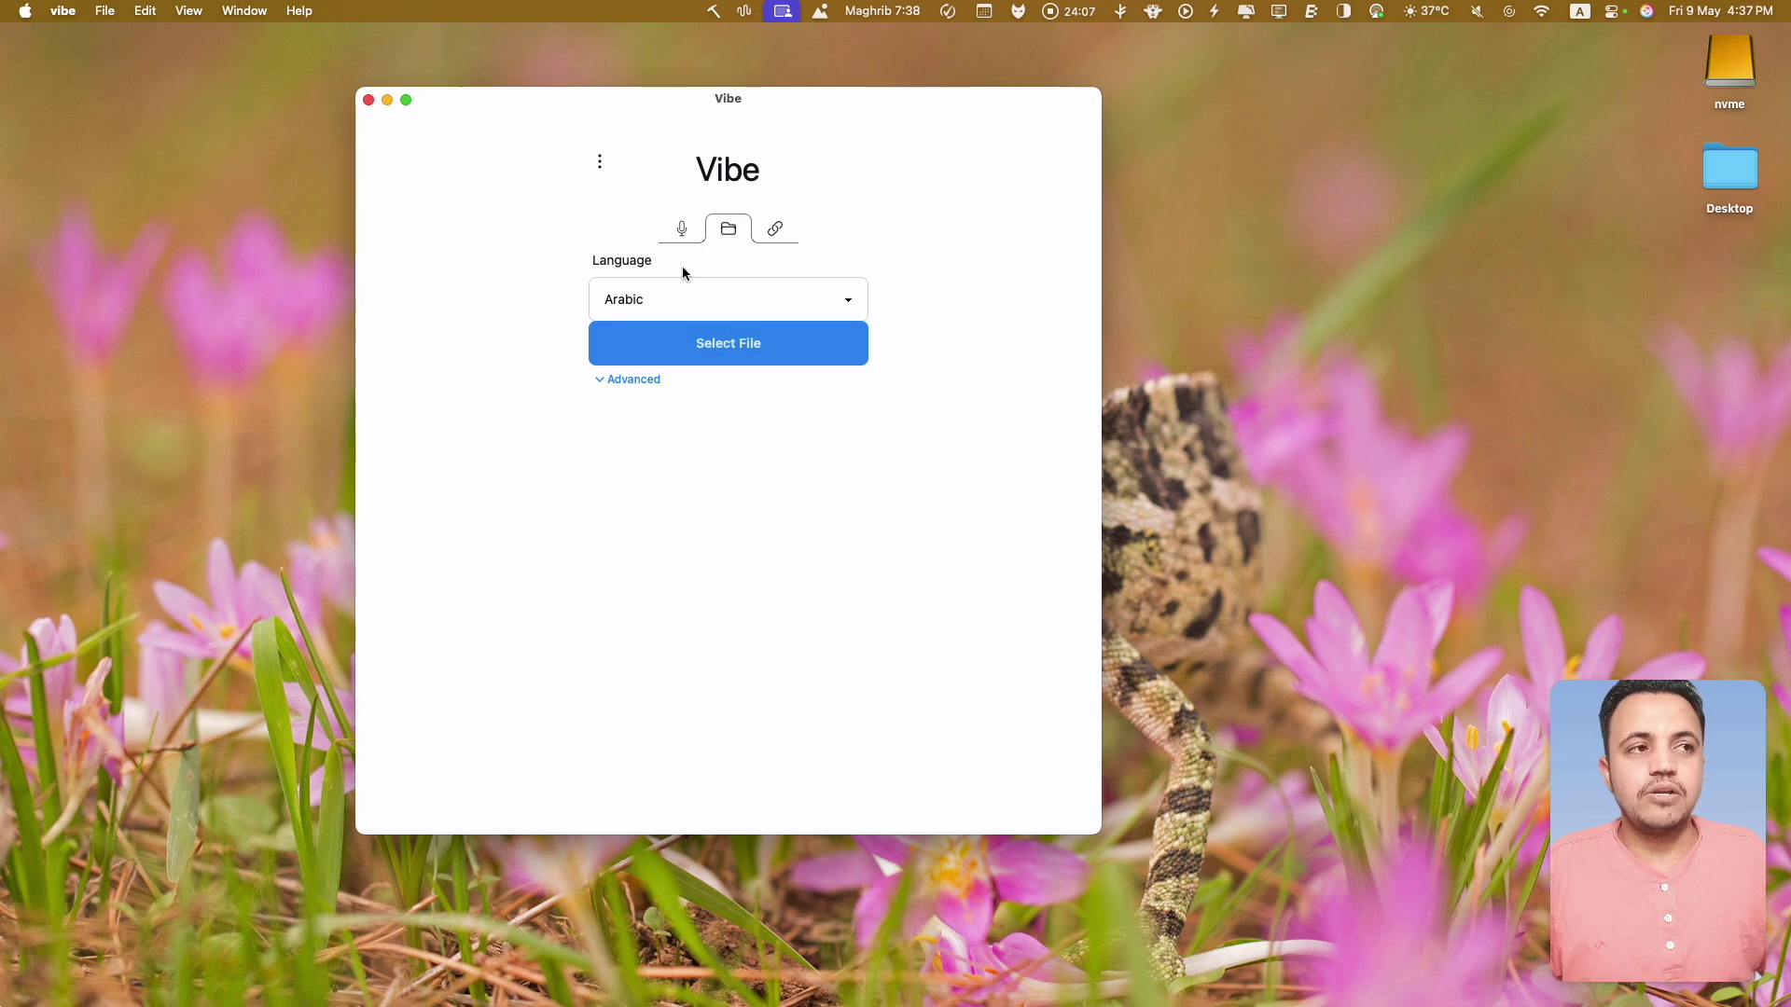
{"action": "left_click", "coordinate": [682, 228]}
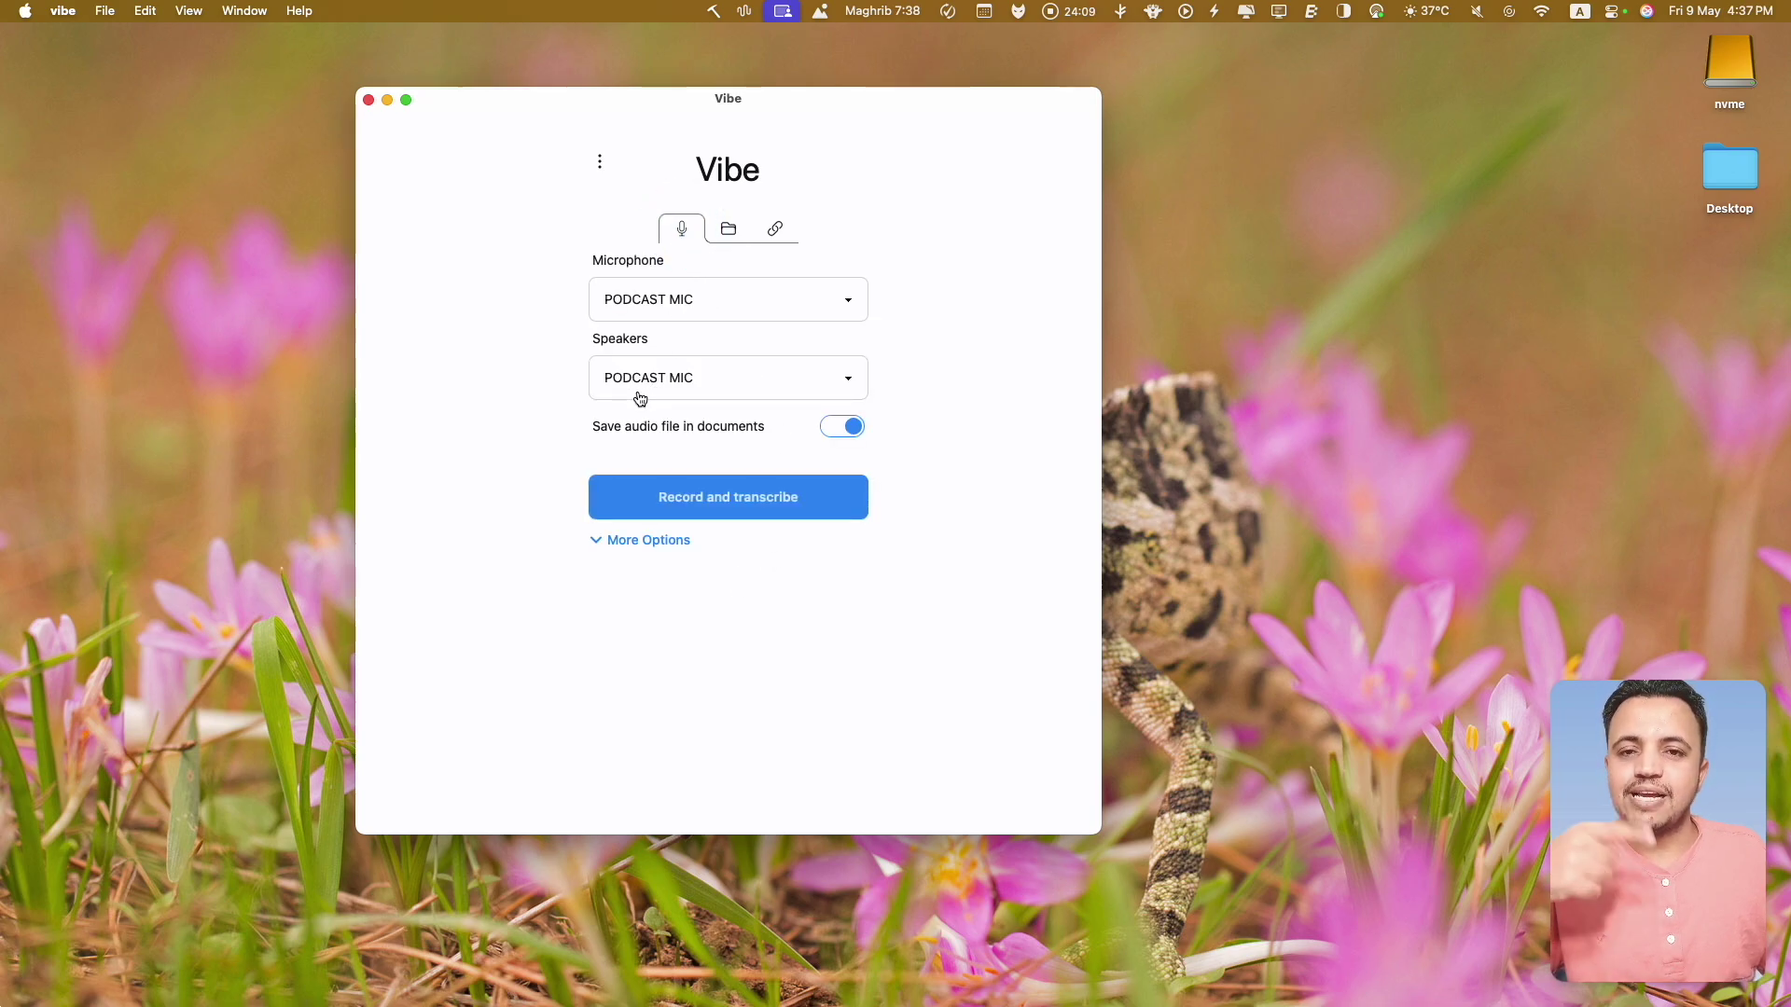
Step: Open Vibe's settings and look through the theme and interface language choices without changing them
{"action": "left_click", "coordinate": [600, 161]}
{"action": "left_click", "coordinate": [657, 196]}
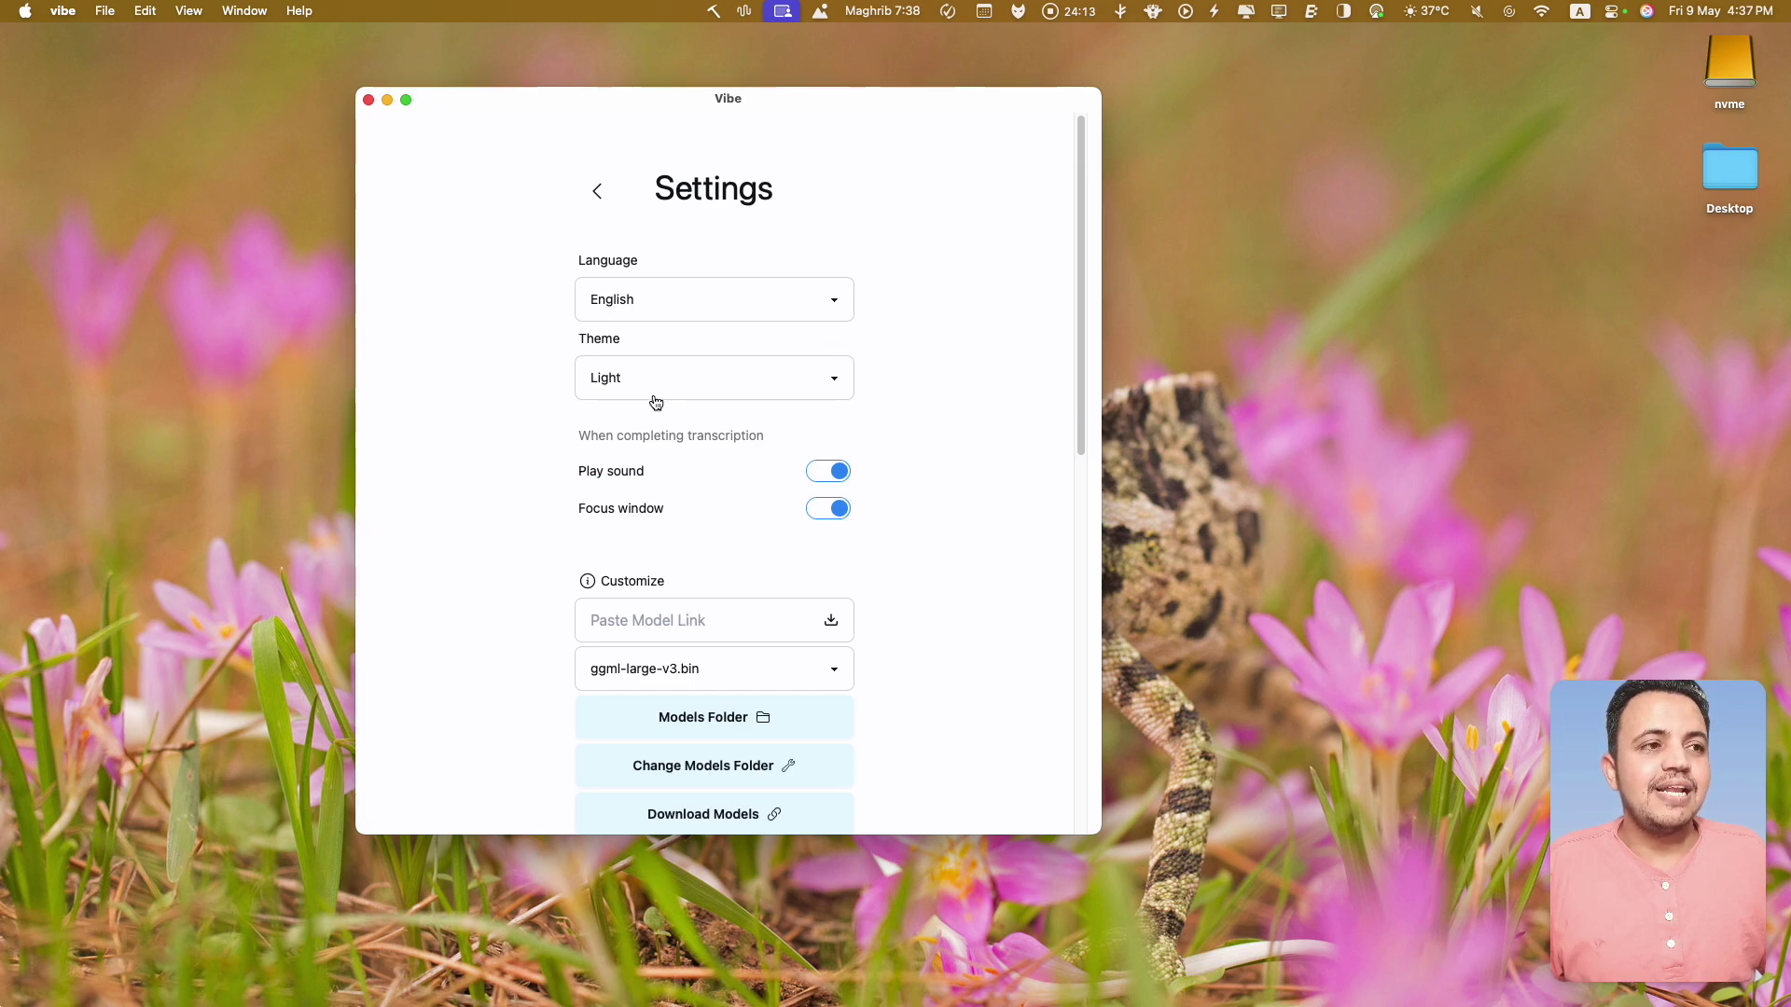
{"action": "left_click", "coordinate": [655, 396]}
{"action": "left_click", "coordinate": [479, 432]}
{"action": "left_click", "coordinate": [619, 298]}
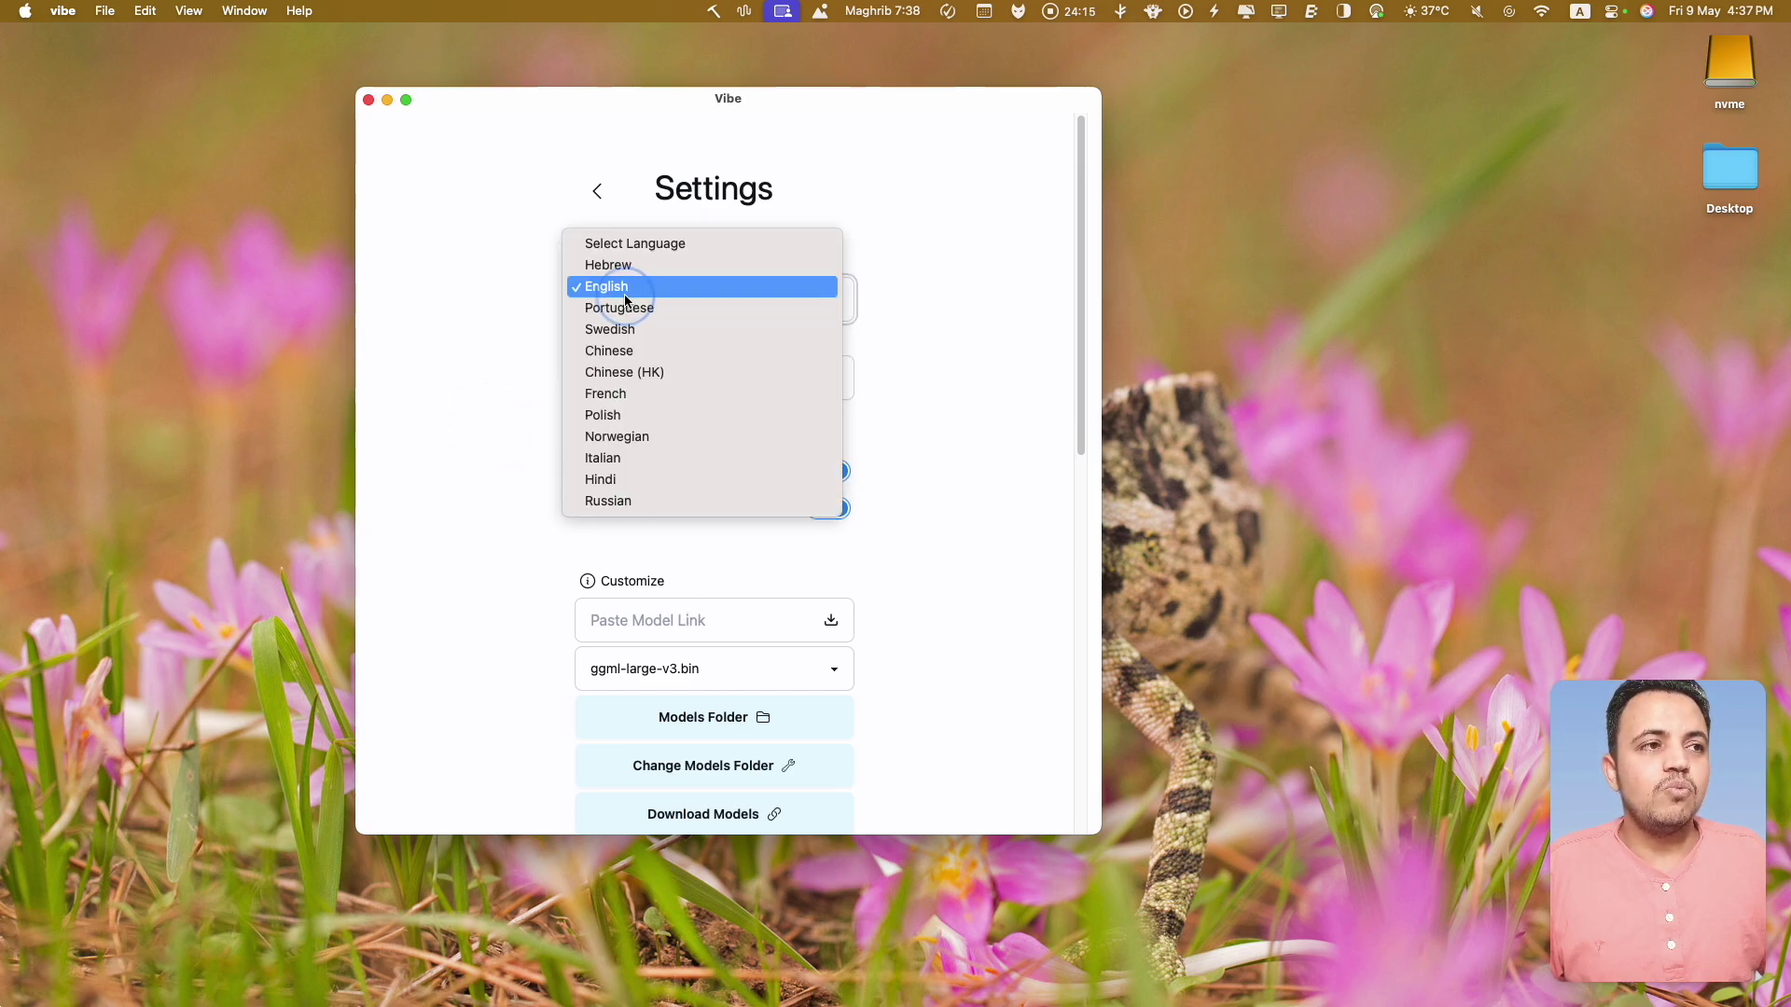
{"action": "left_click", "coordinate": [490, 454]}
Step: Review the model customization settings and check the Change Models Folder chooser, cancelling it without picking a folder
{"action": "scroll", "coordinate": [687, 503], "scroll_direction": "down", "scroll_amount": 4}
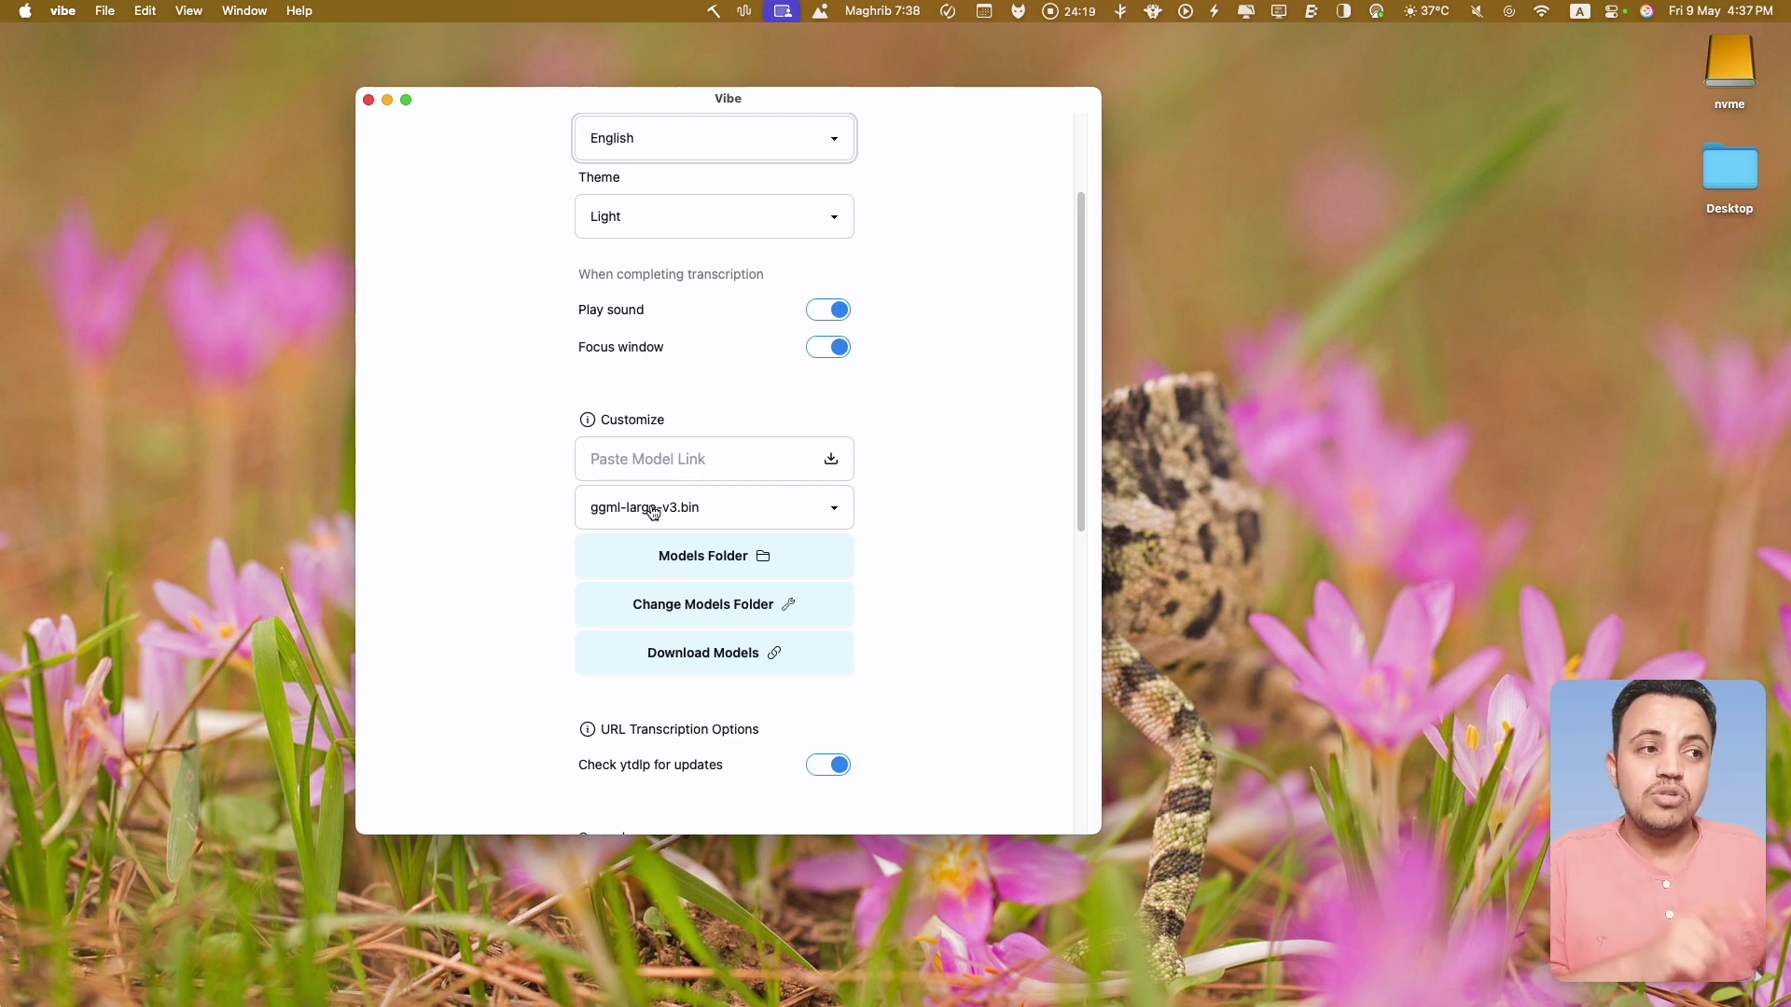
{"action": "scroll", "coordinate": [681, 494], "scroll_direction": "down", "scroll_amount": 6}
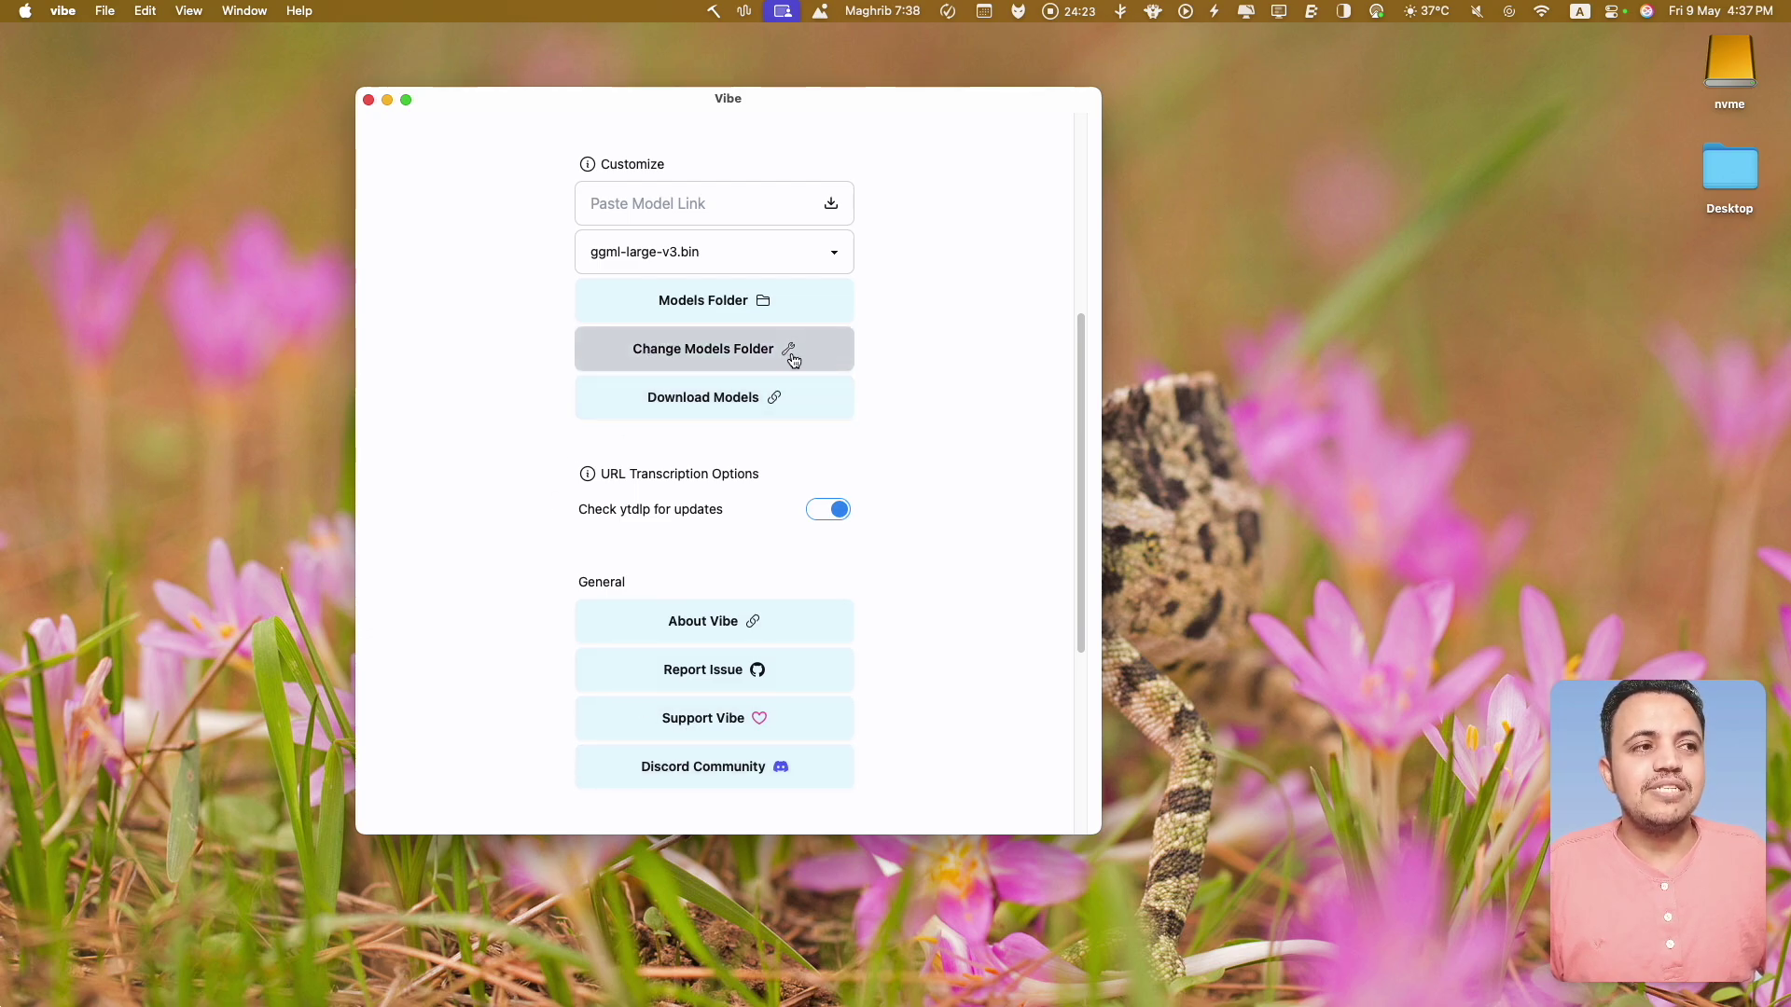
{"action": "left_click", "coordinate": [701, 349]}
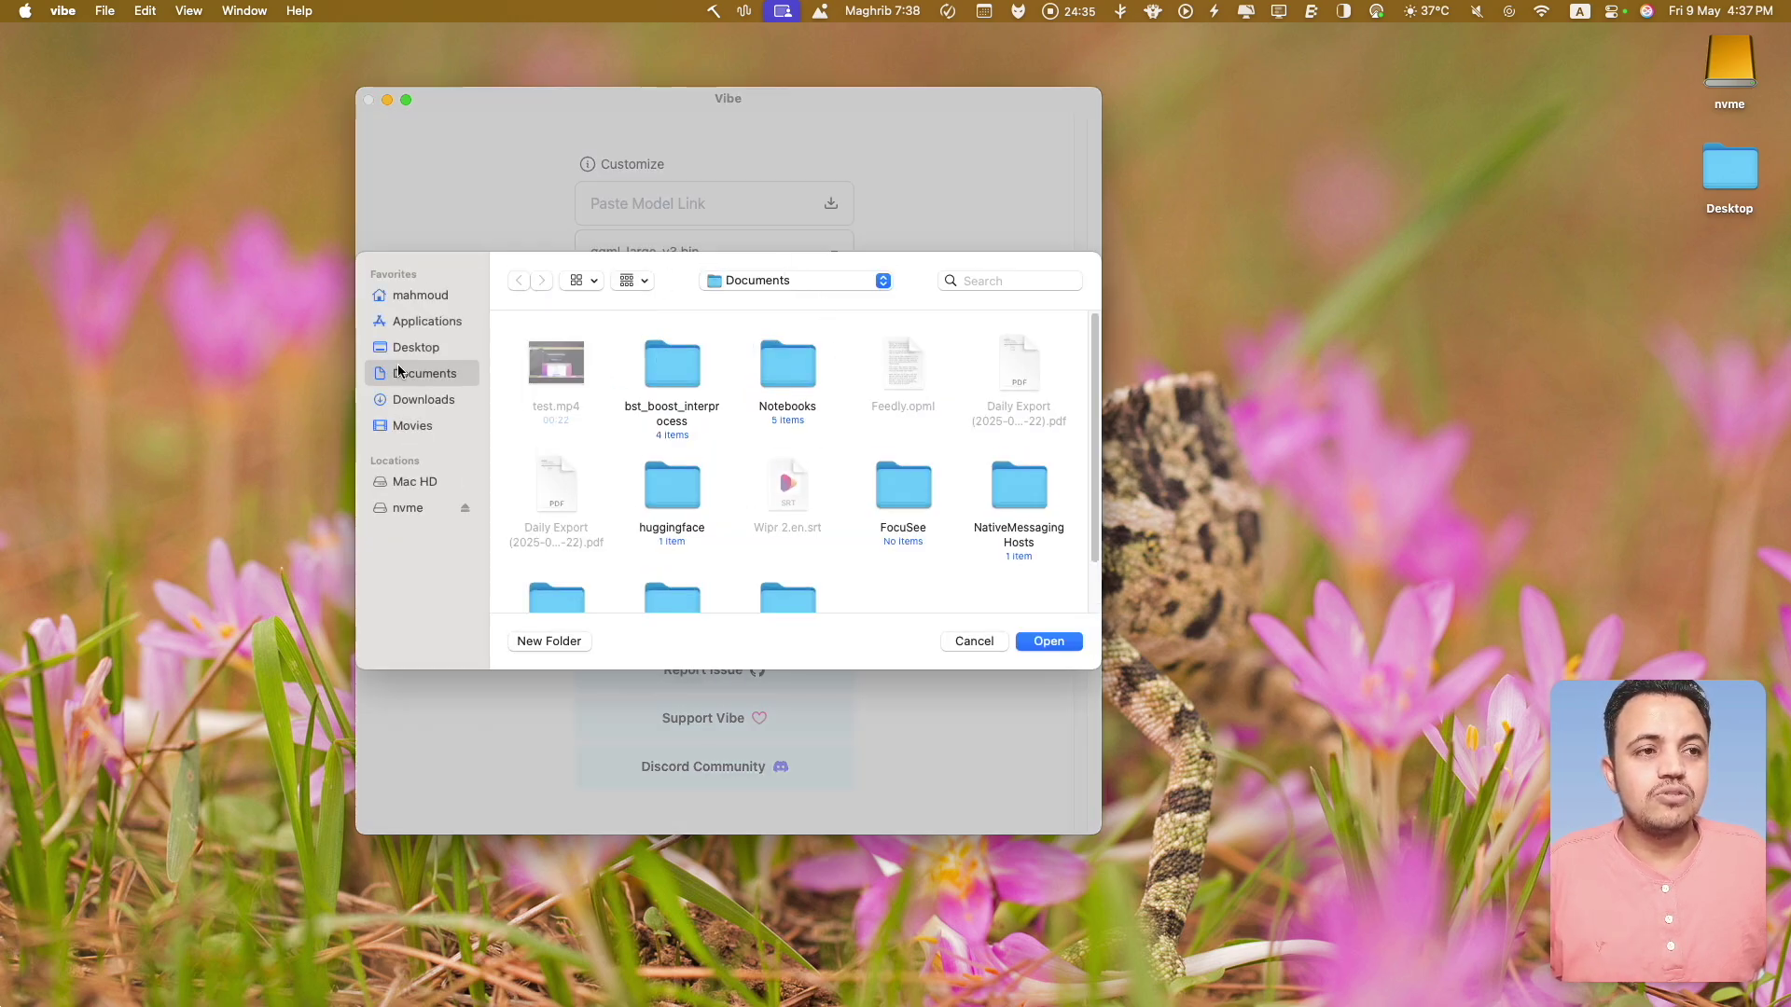
{"action": "left_click", "coordinate": [964, 648]}
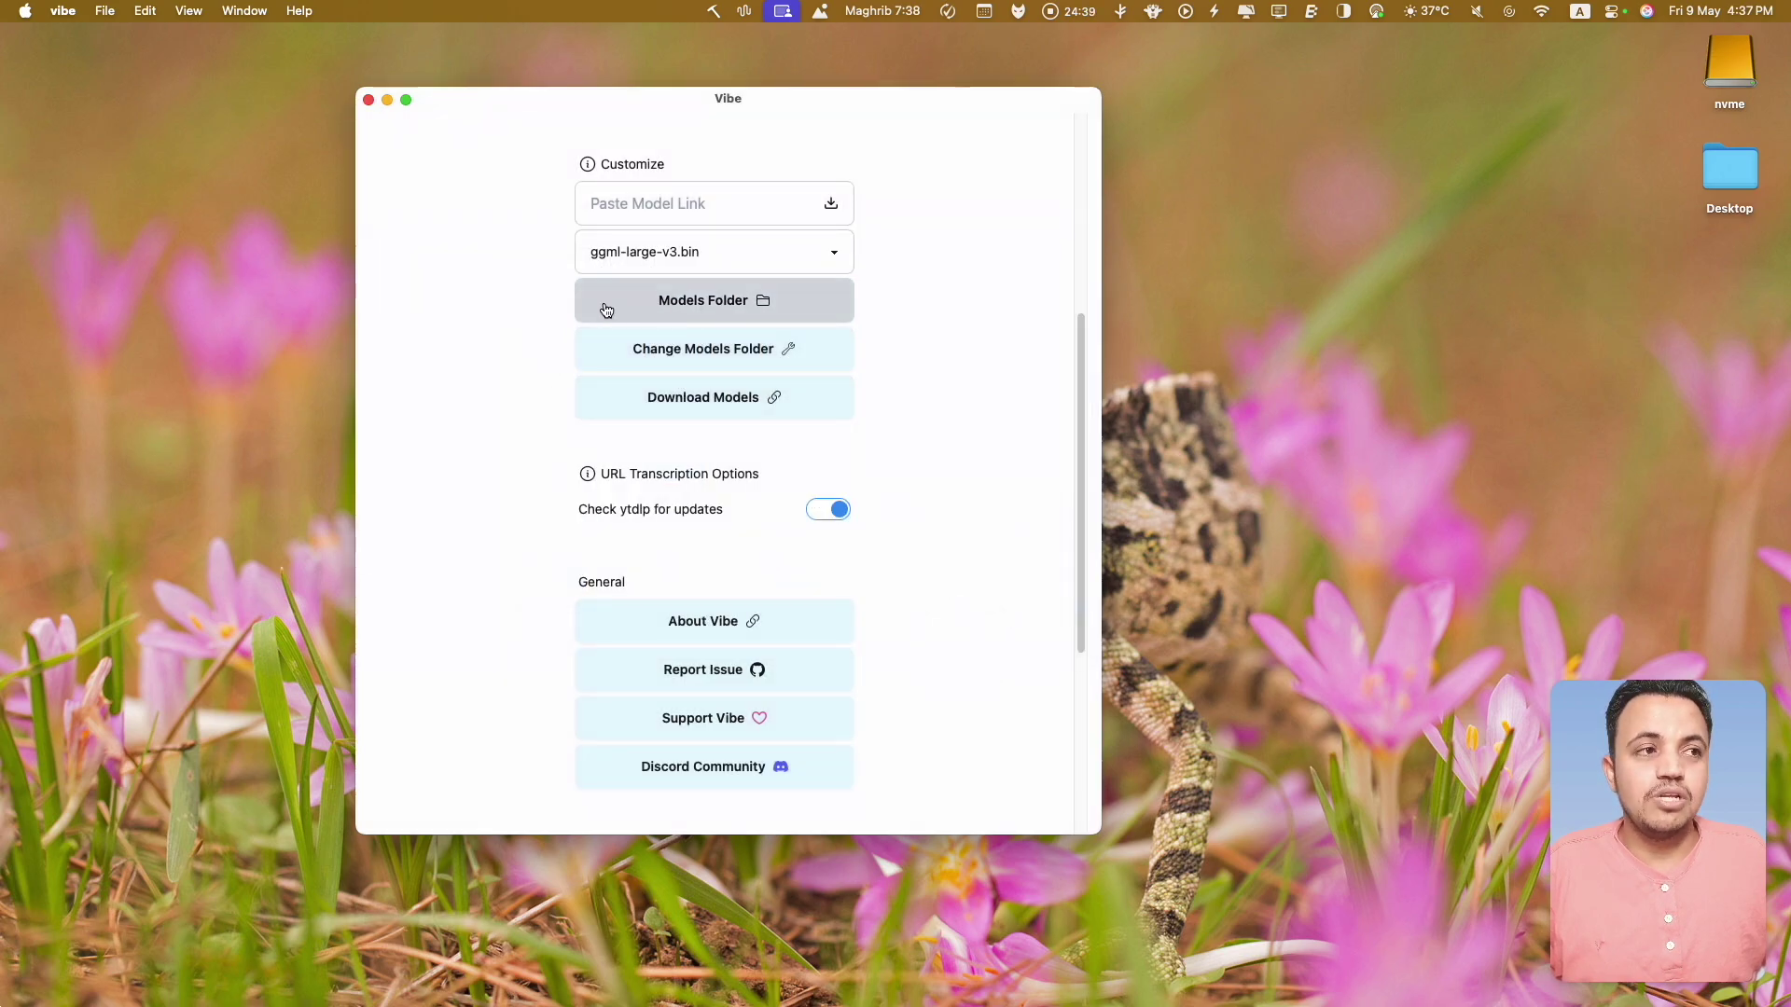
Step: Open the models folder in Finder, inspect the actions available for ggml-large-v3.bin, and close the folder window
{"action": "left_click", "coordinate": [695, 309]}
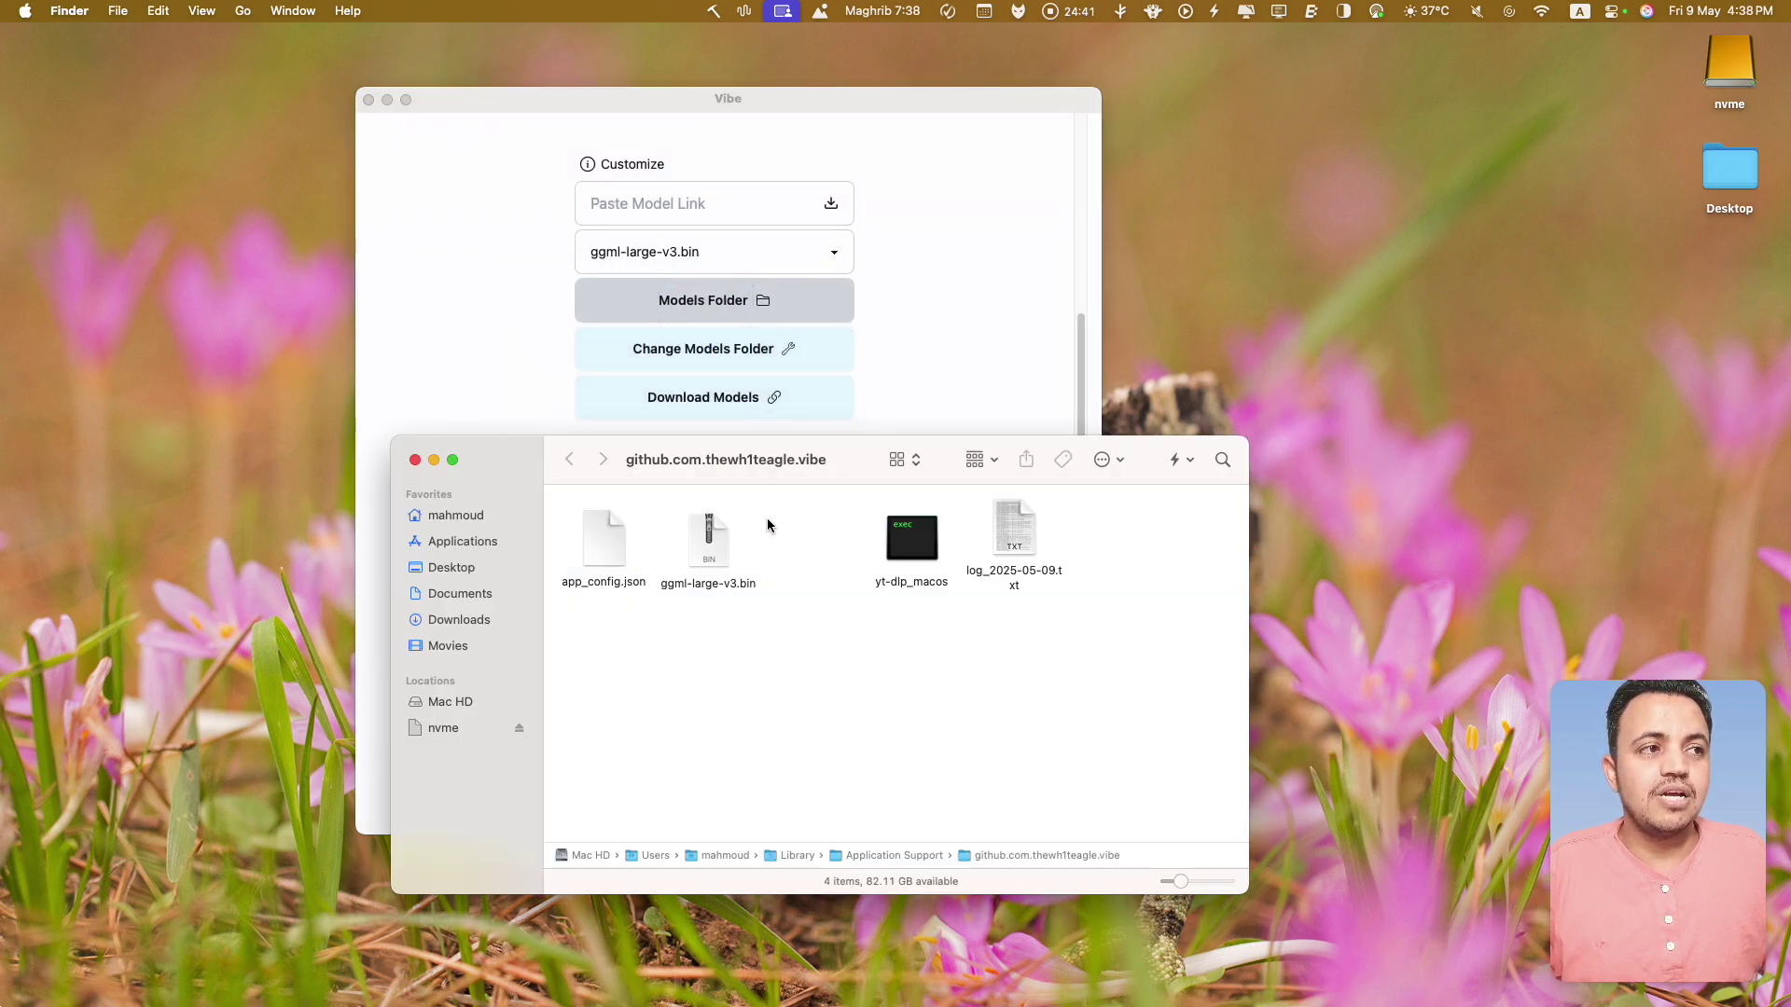
{"action": "left_click", "coordinate": [709, 556]}
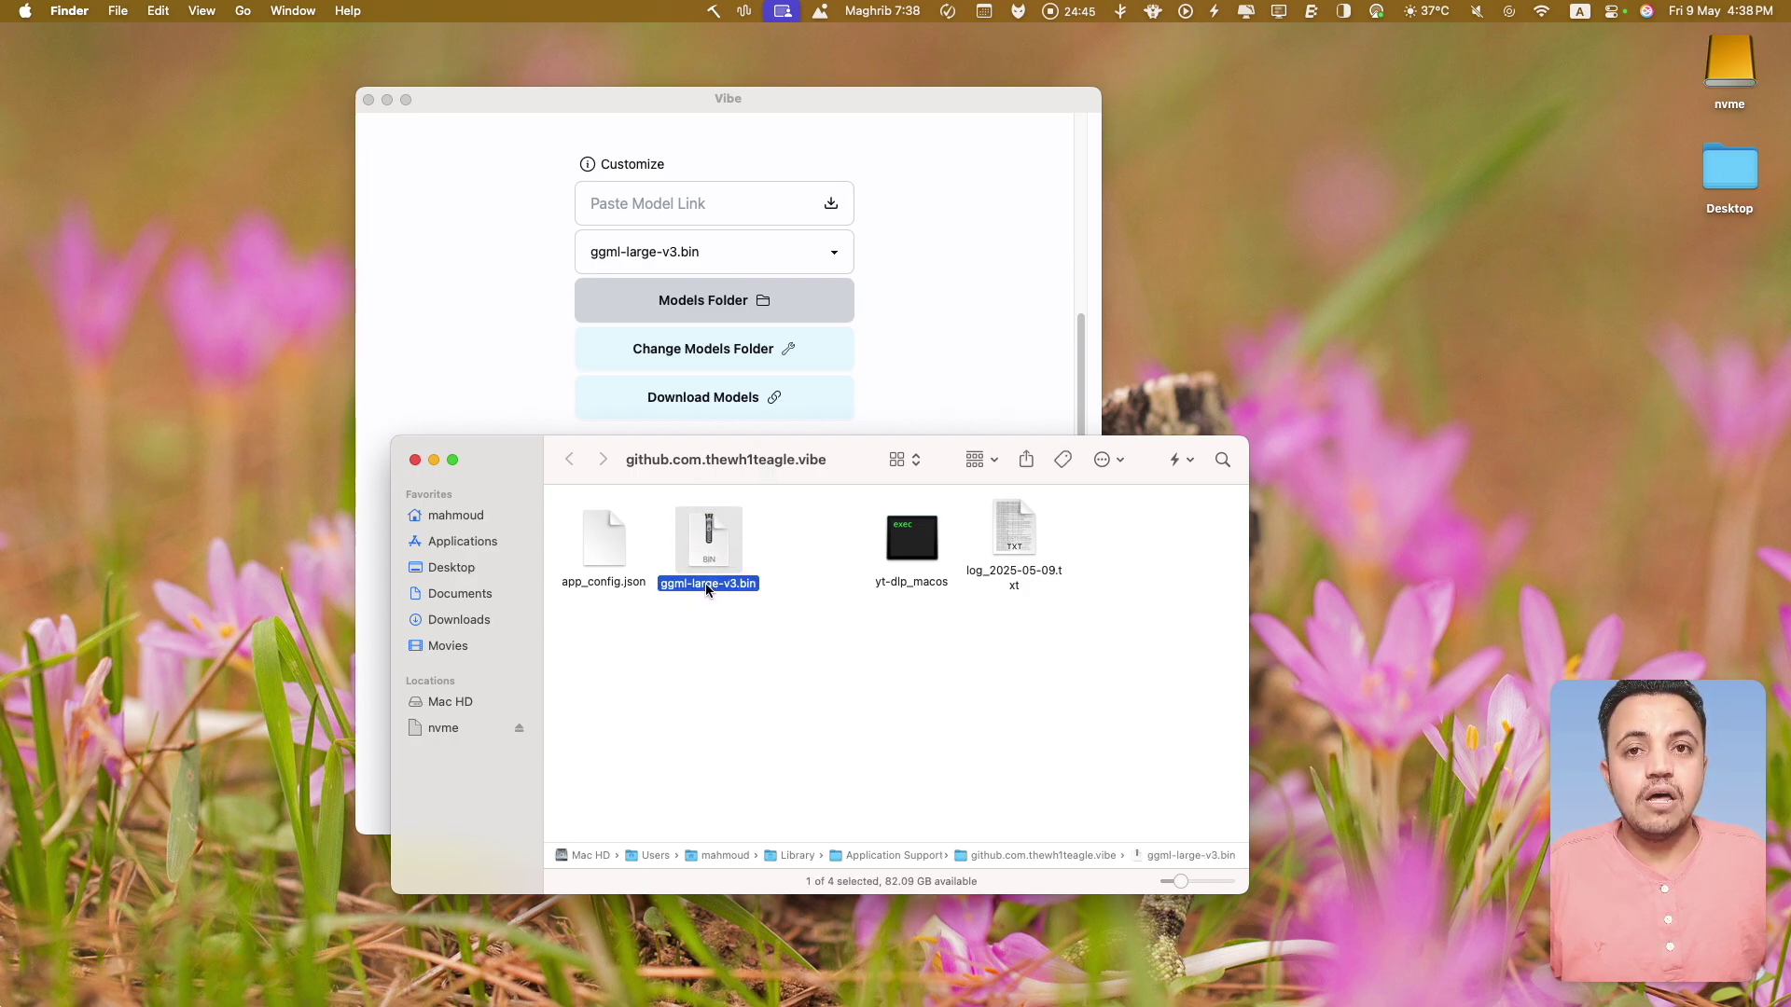
{"action": "right_click", "coordinate": [705, 584]}
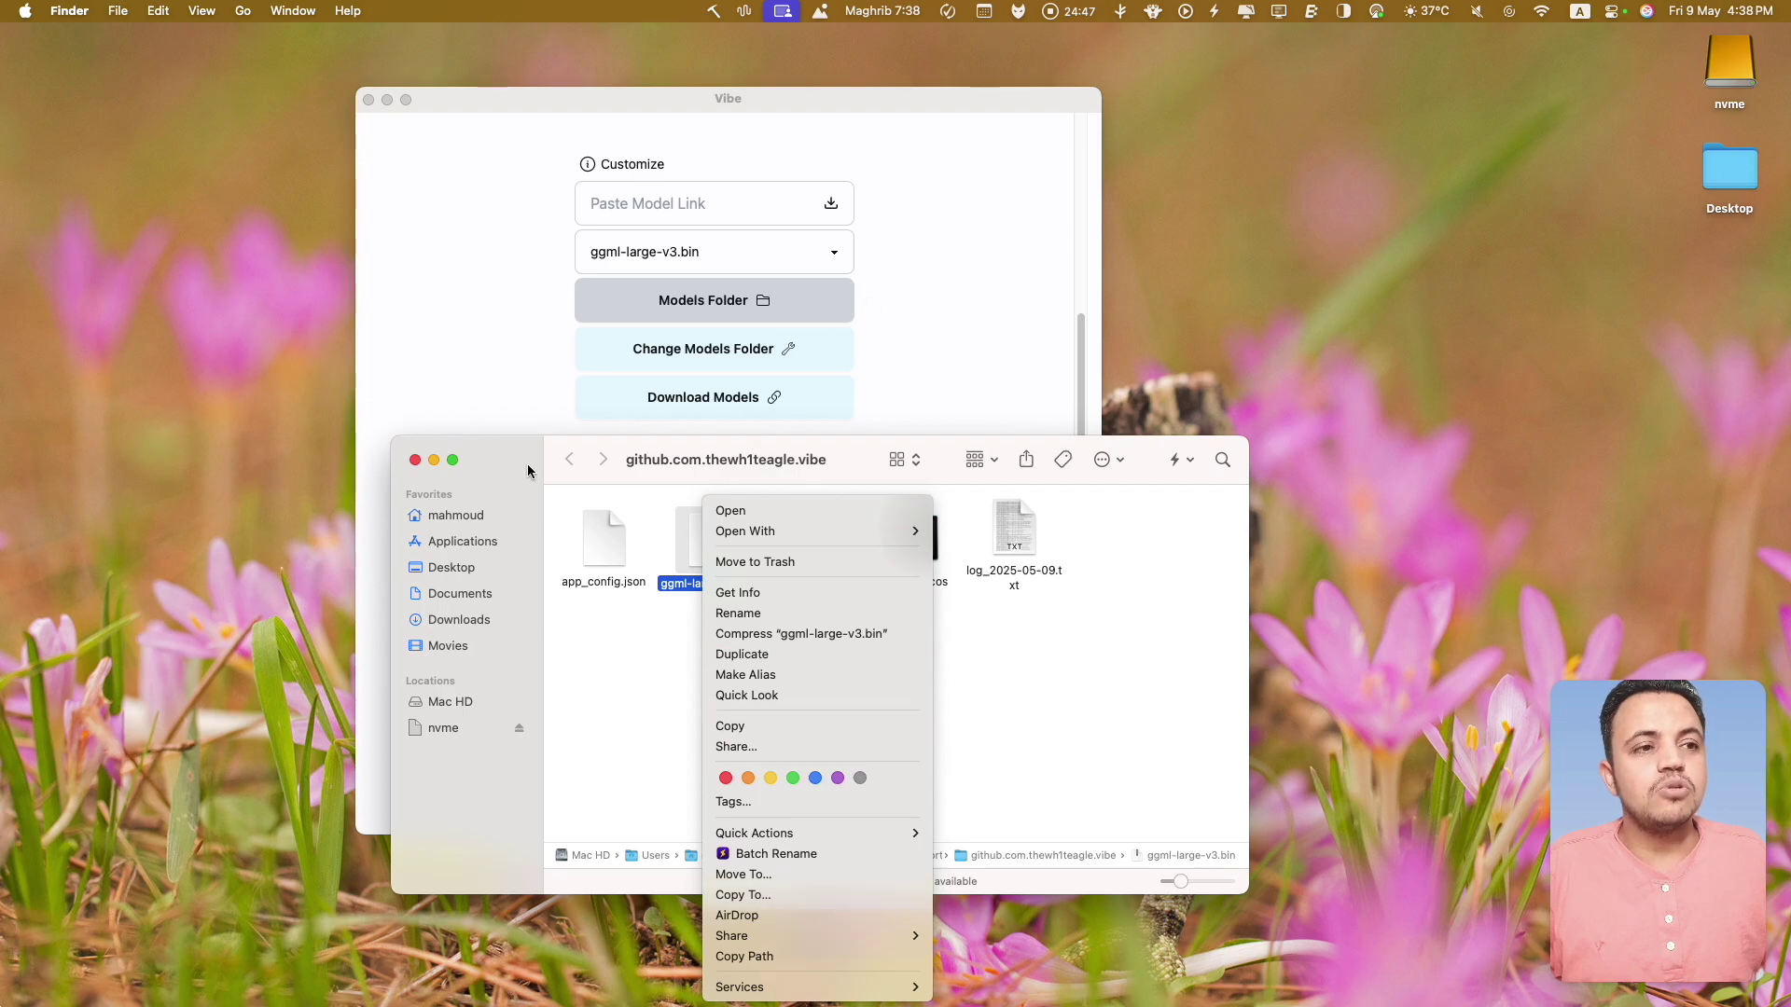
{"action": "left_click", "coordinate": [416, 461]}
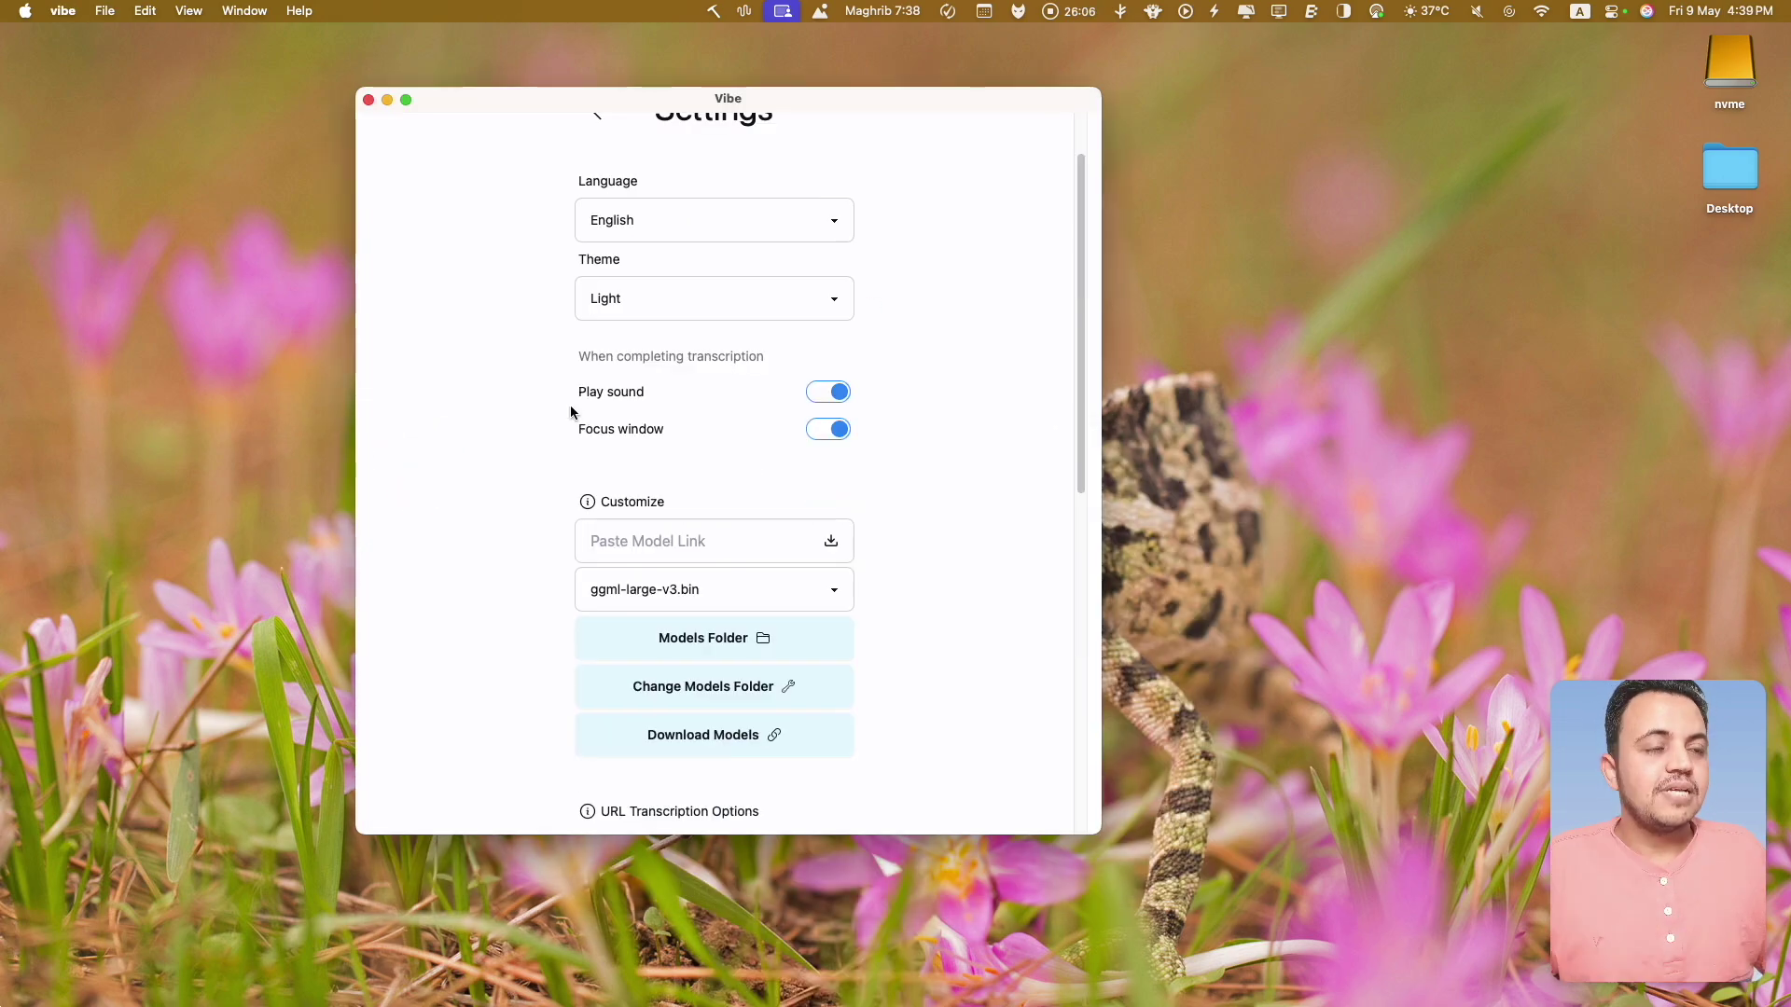
Step: Return to the microphone recording view, expand its extra options, and examine the speaker recognition and summarize settings
{"action": "scroll", "coordinate": [574, 373], "scroll_direction": "up", "scroll_amount": 2}
{"action": "left_click", "coordinate": [586, 189]}
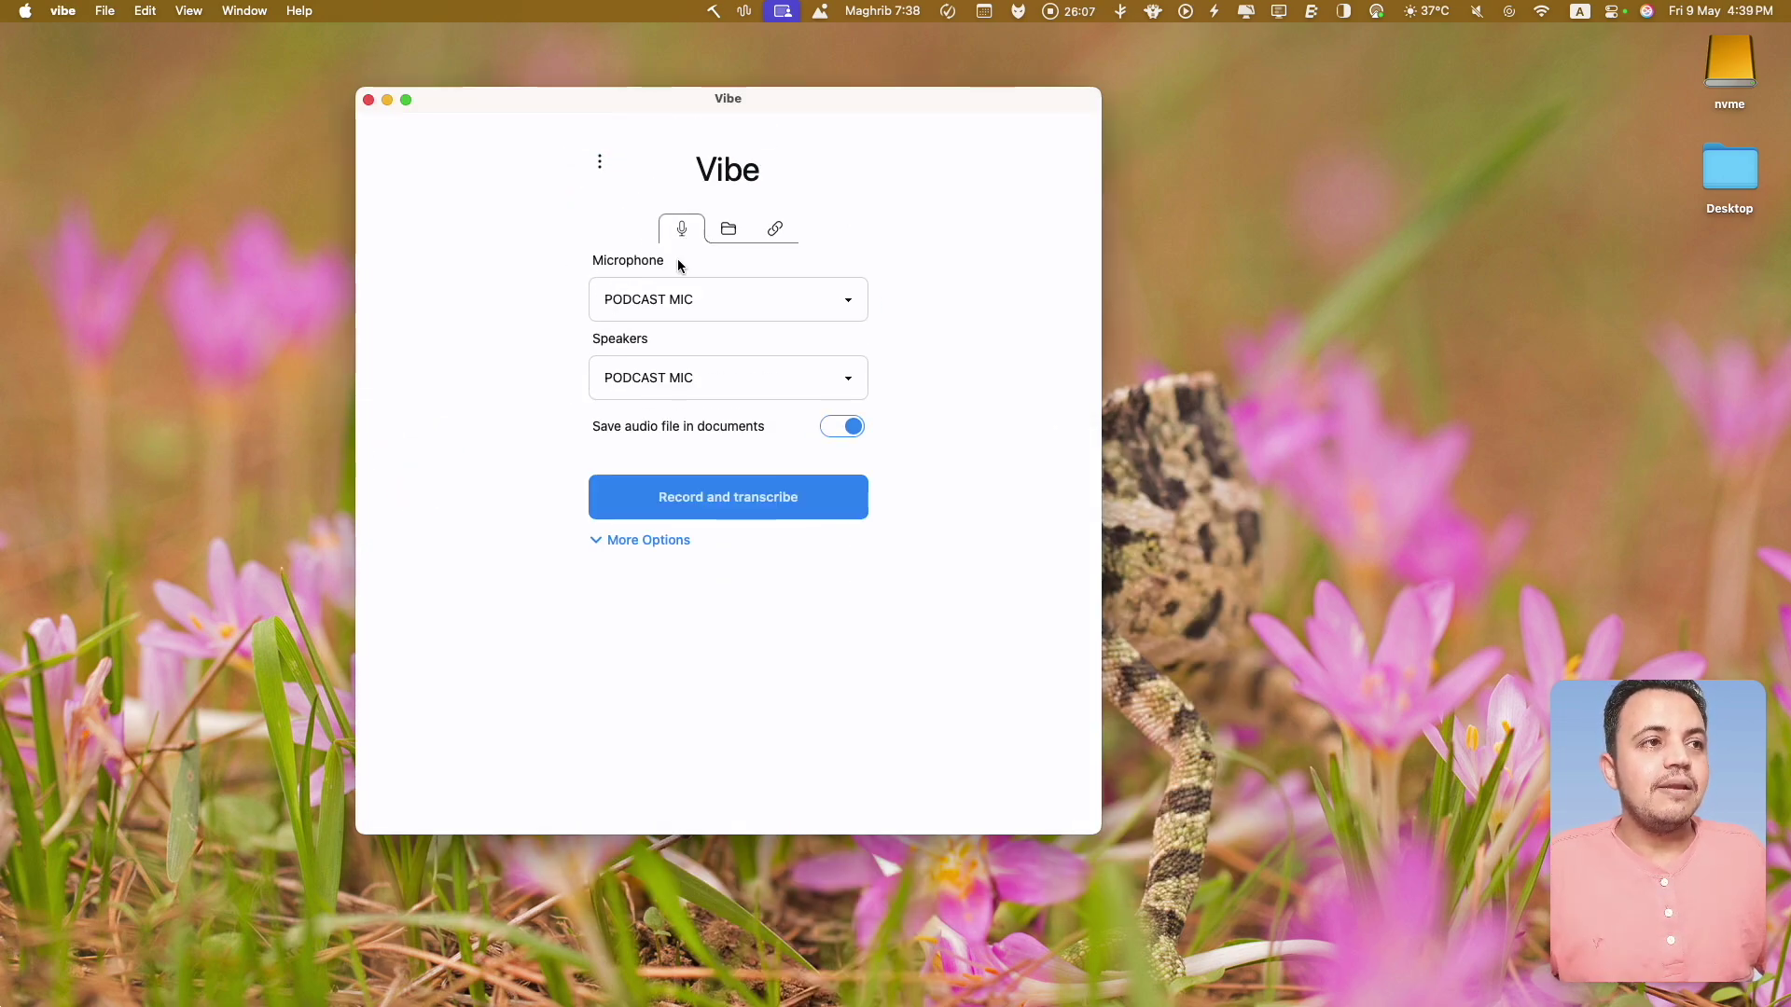
{"action": "left_click", "coordinate": [611, 544]}
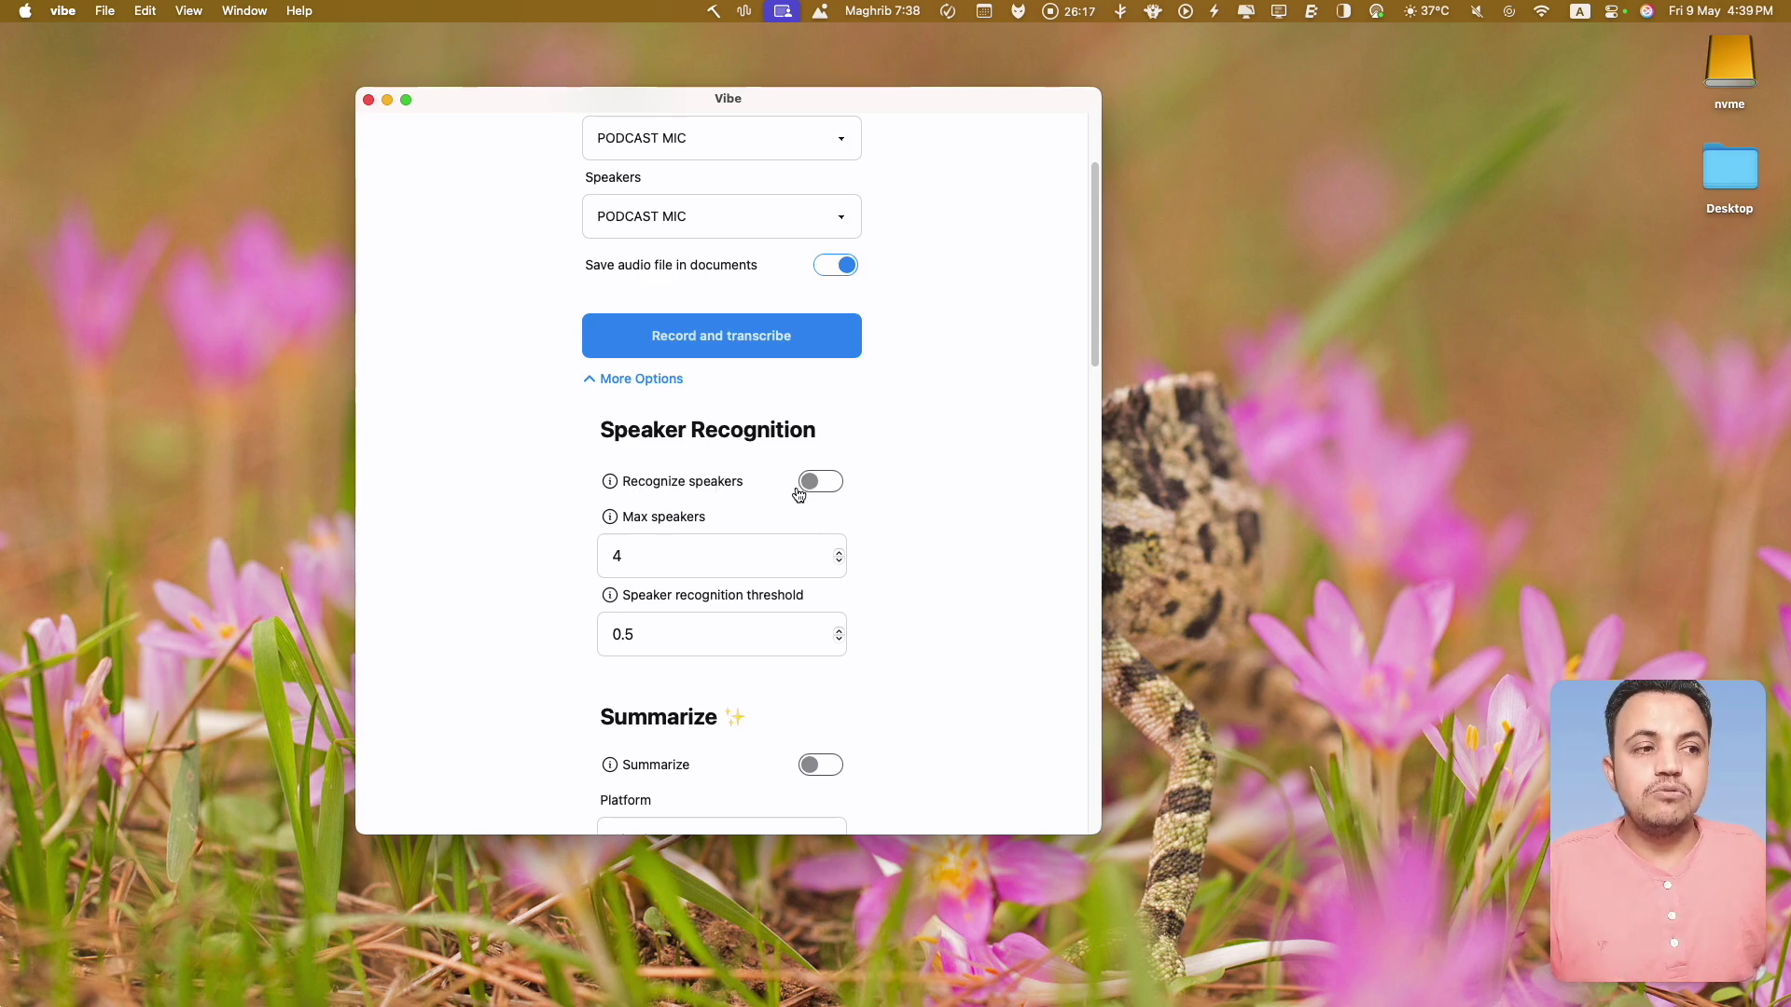
{"action": "left_click", "coordinate": [835, 556]}
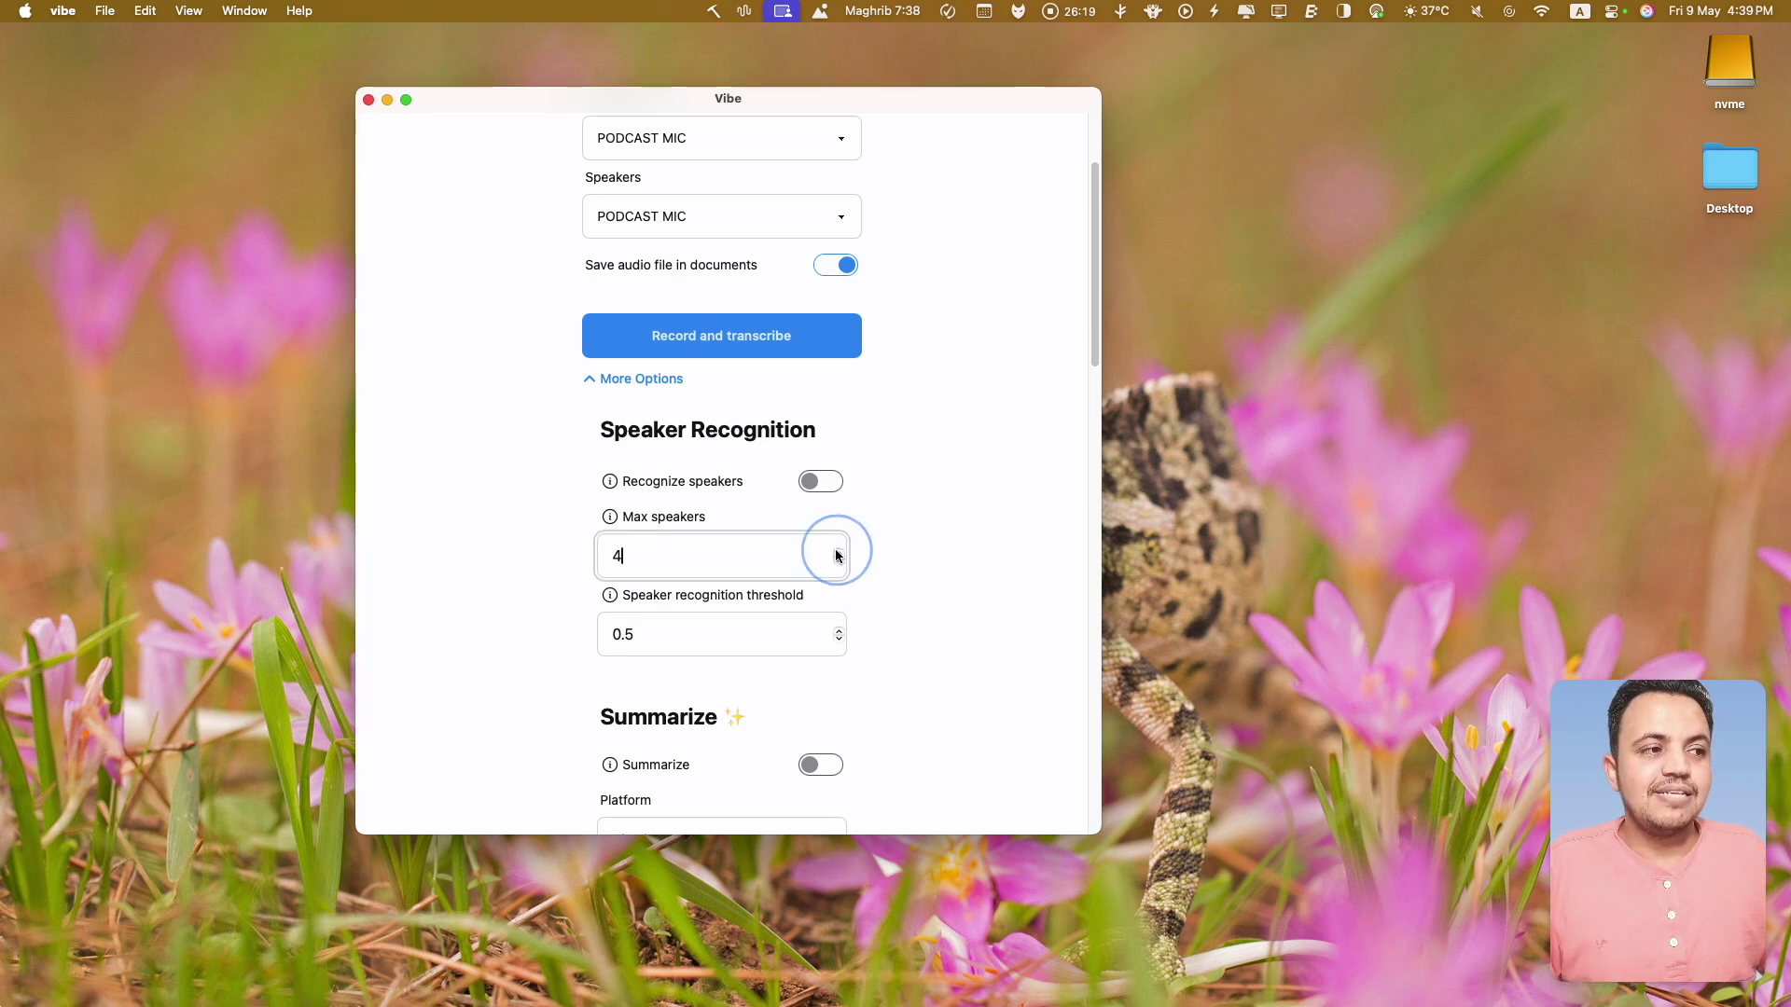
{"action": "scroll", "coordinate": [572, 492], "scroll_direction": "down", "scroll_amount": 3}
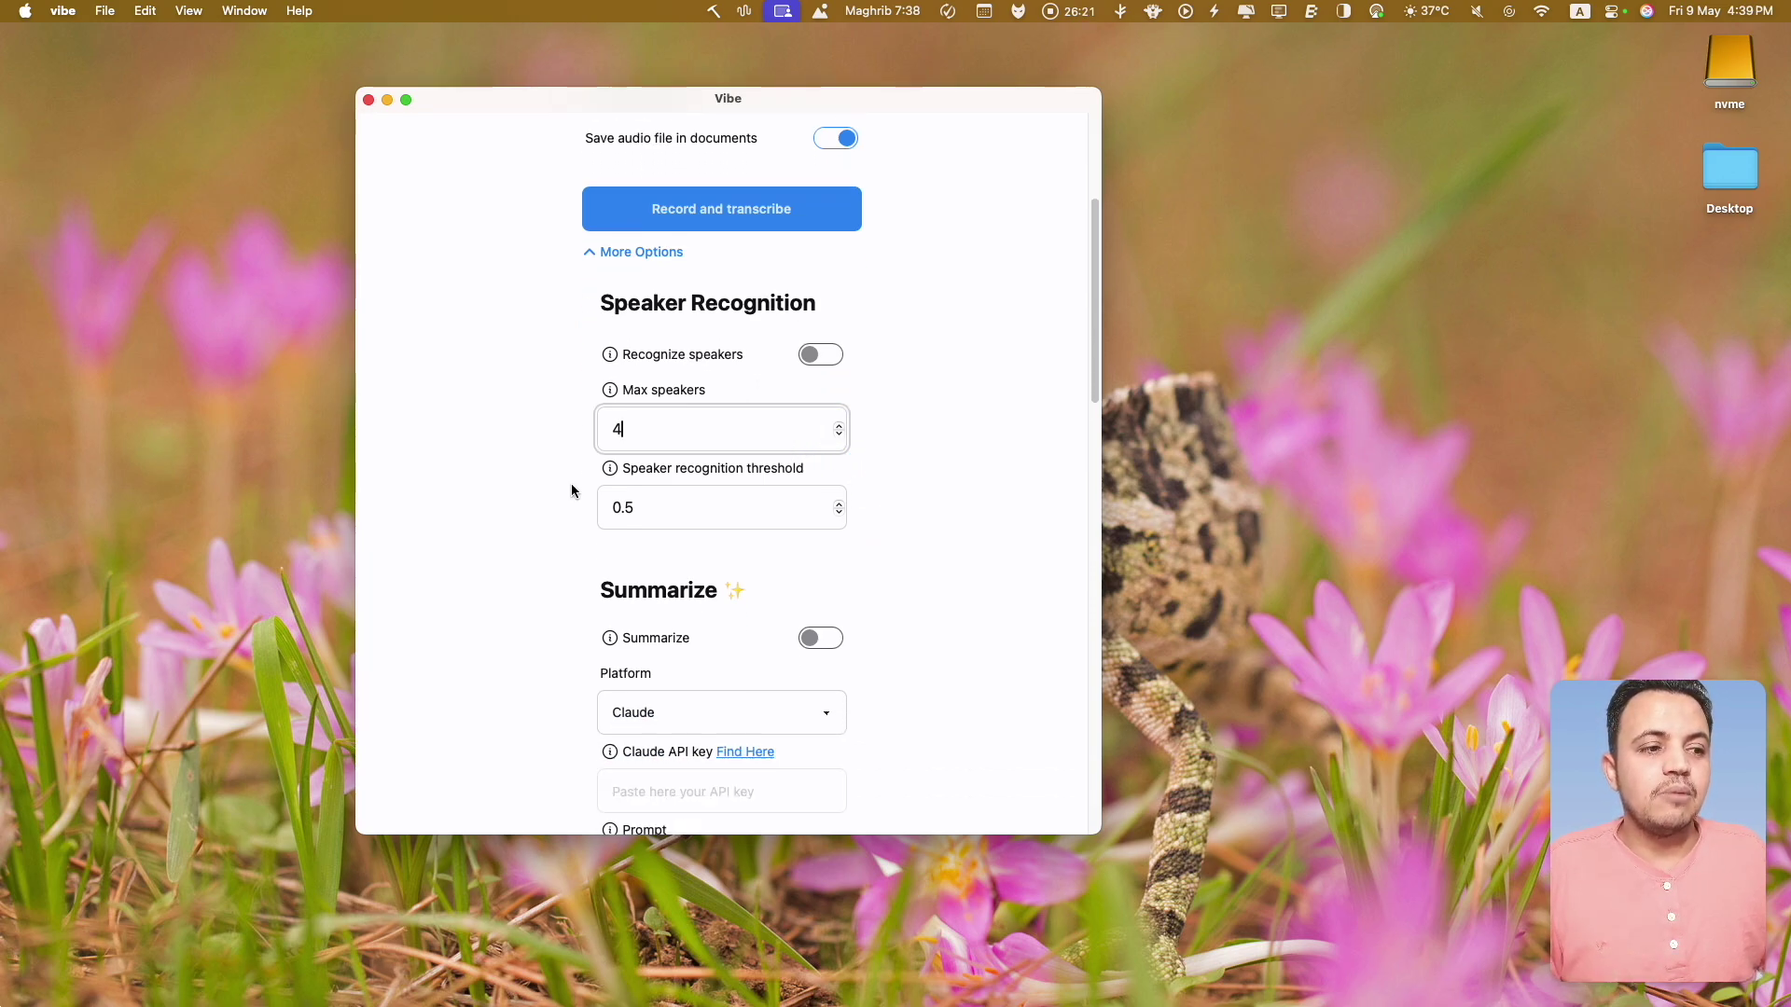
{"action": "scroll", "coordinate": [572, 492], "scroll_direction": "down", "scroll_amount": 6}
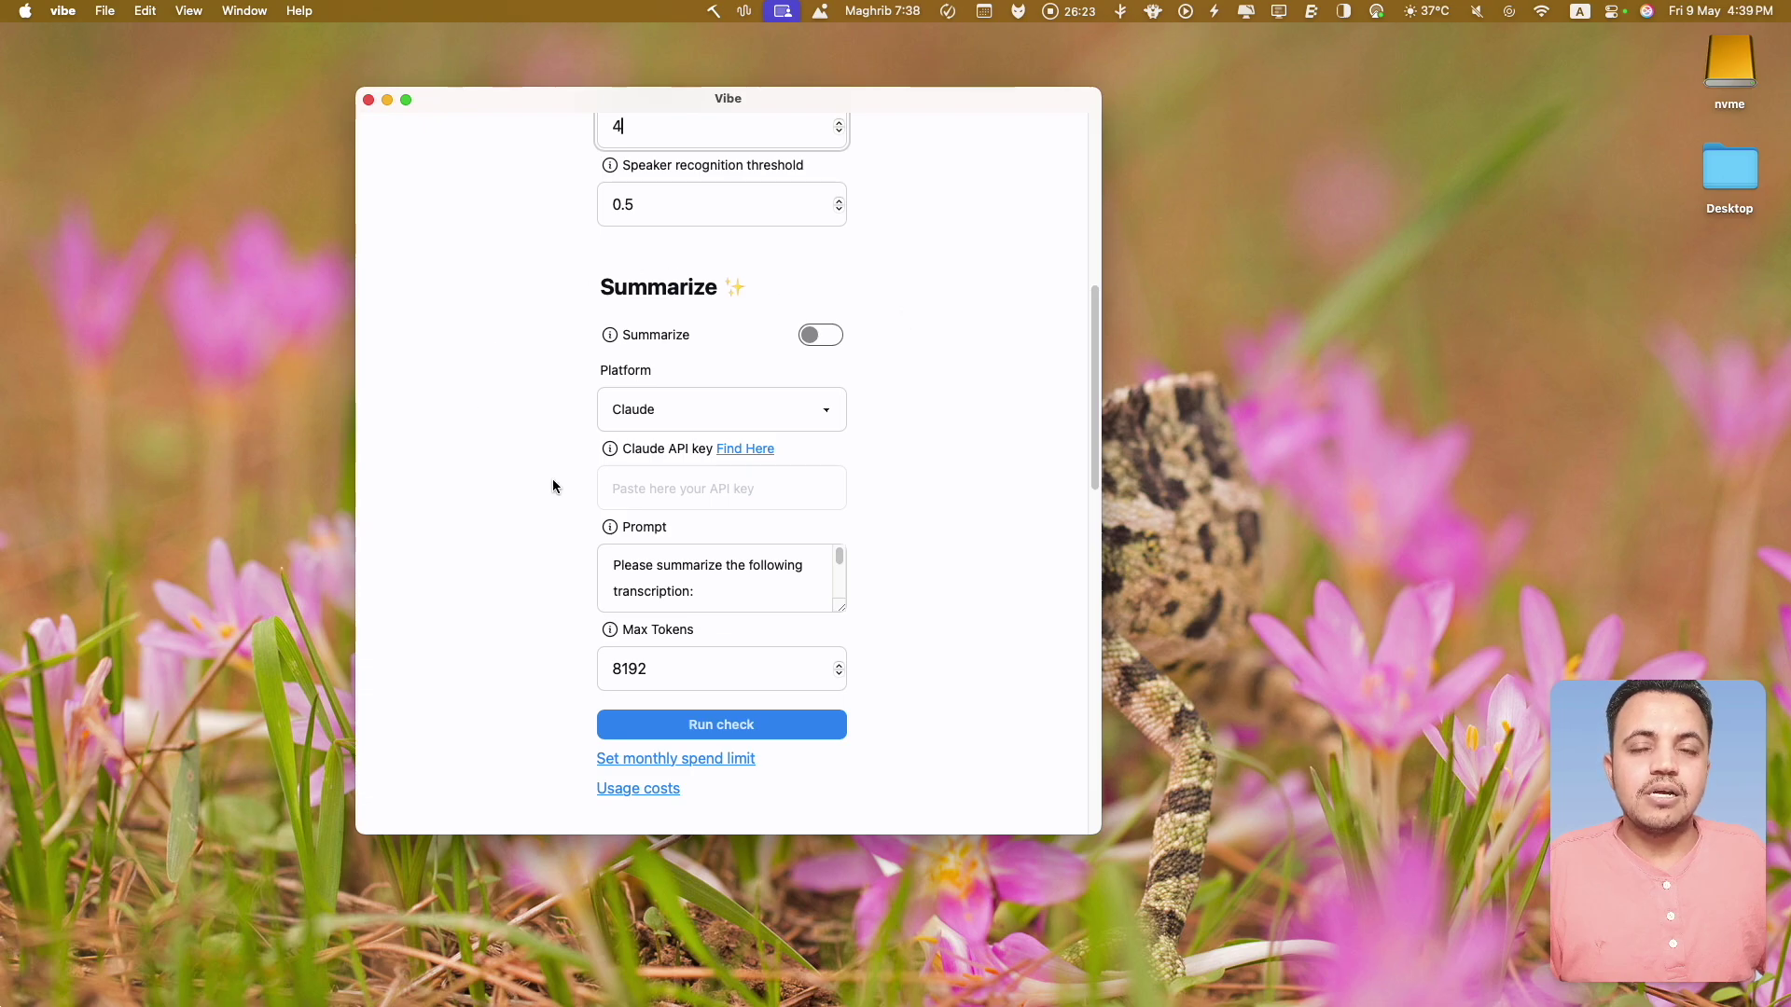
Step: Try Ollama as the summarization platform to see its fields and return to Claude
{"action": "left_click", "coordinate": [714, 403]}
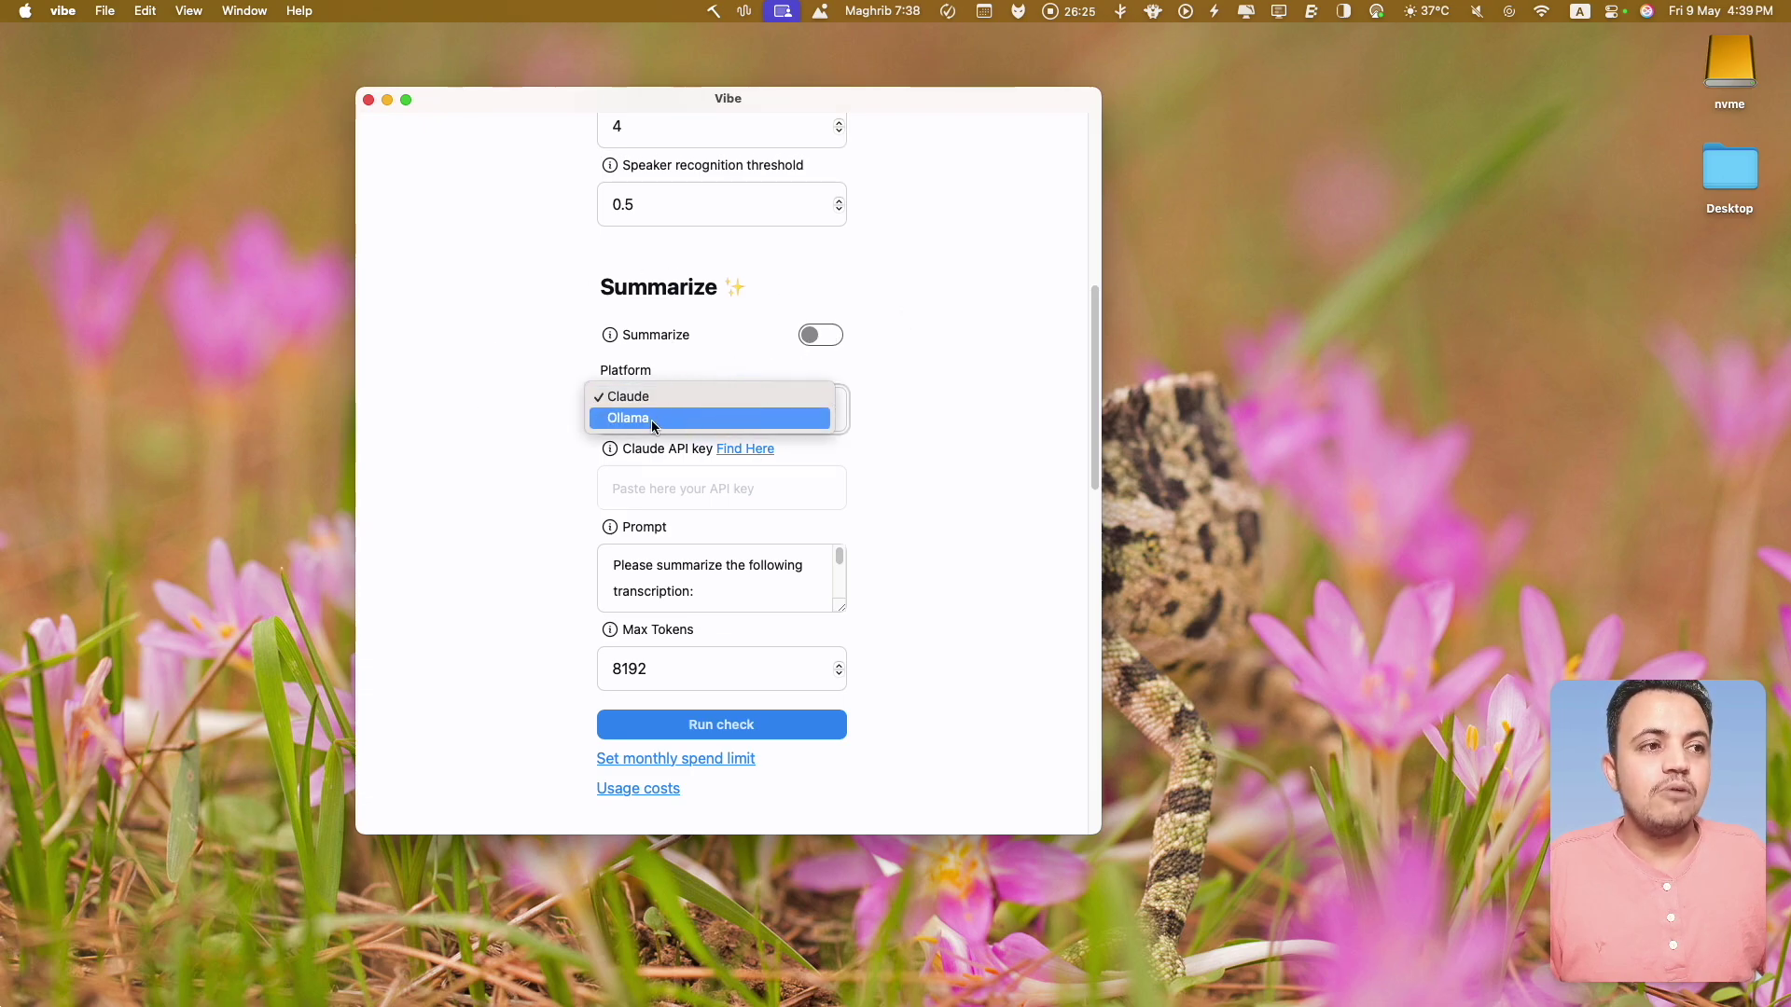
{"action": "left_click", "coordinate": [638, 418]}
{"action": "left_click", "coordinate": [649, 403]}
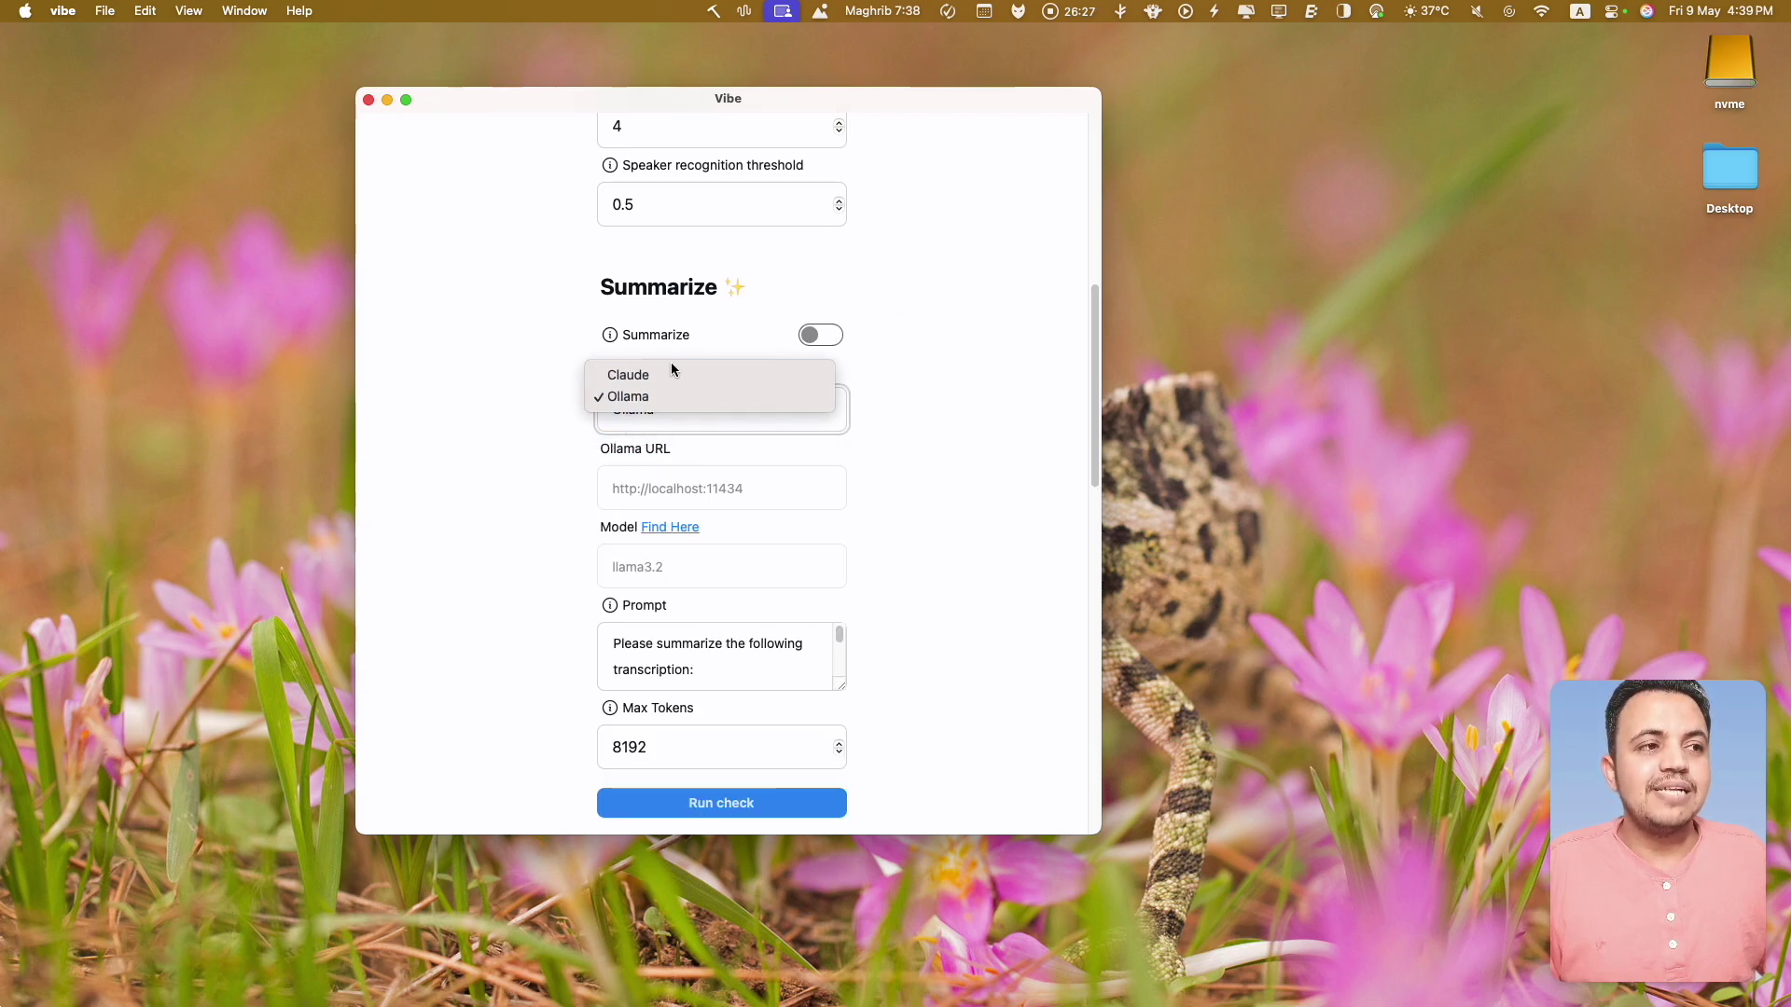
{"action": "left_click", "coordinate": [668, 371]}
{"action": "scroll", "coordinate": [492, 427], "scroll_direction": "down", "scroll_amount": 2}
Step: Switch to file transcription and expand the advanced options for transcribing a folder
{"action": "scroll", "coordinate": [493, 427], "scroll_direction": "up", "scroll_amount": 6}
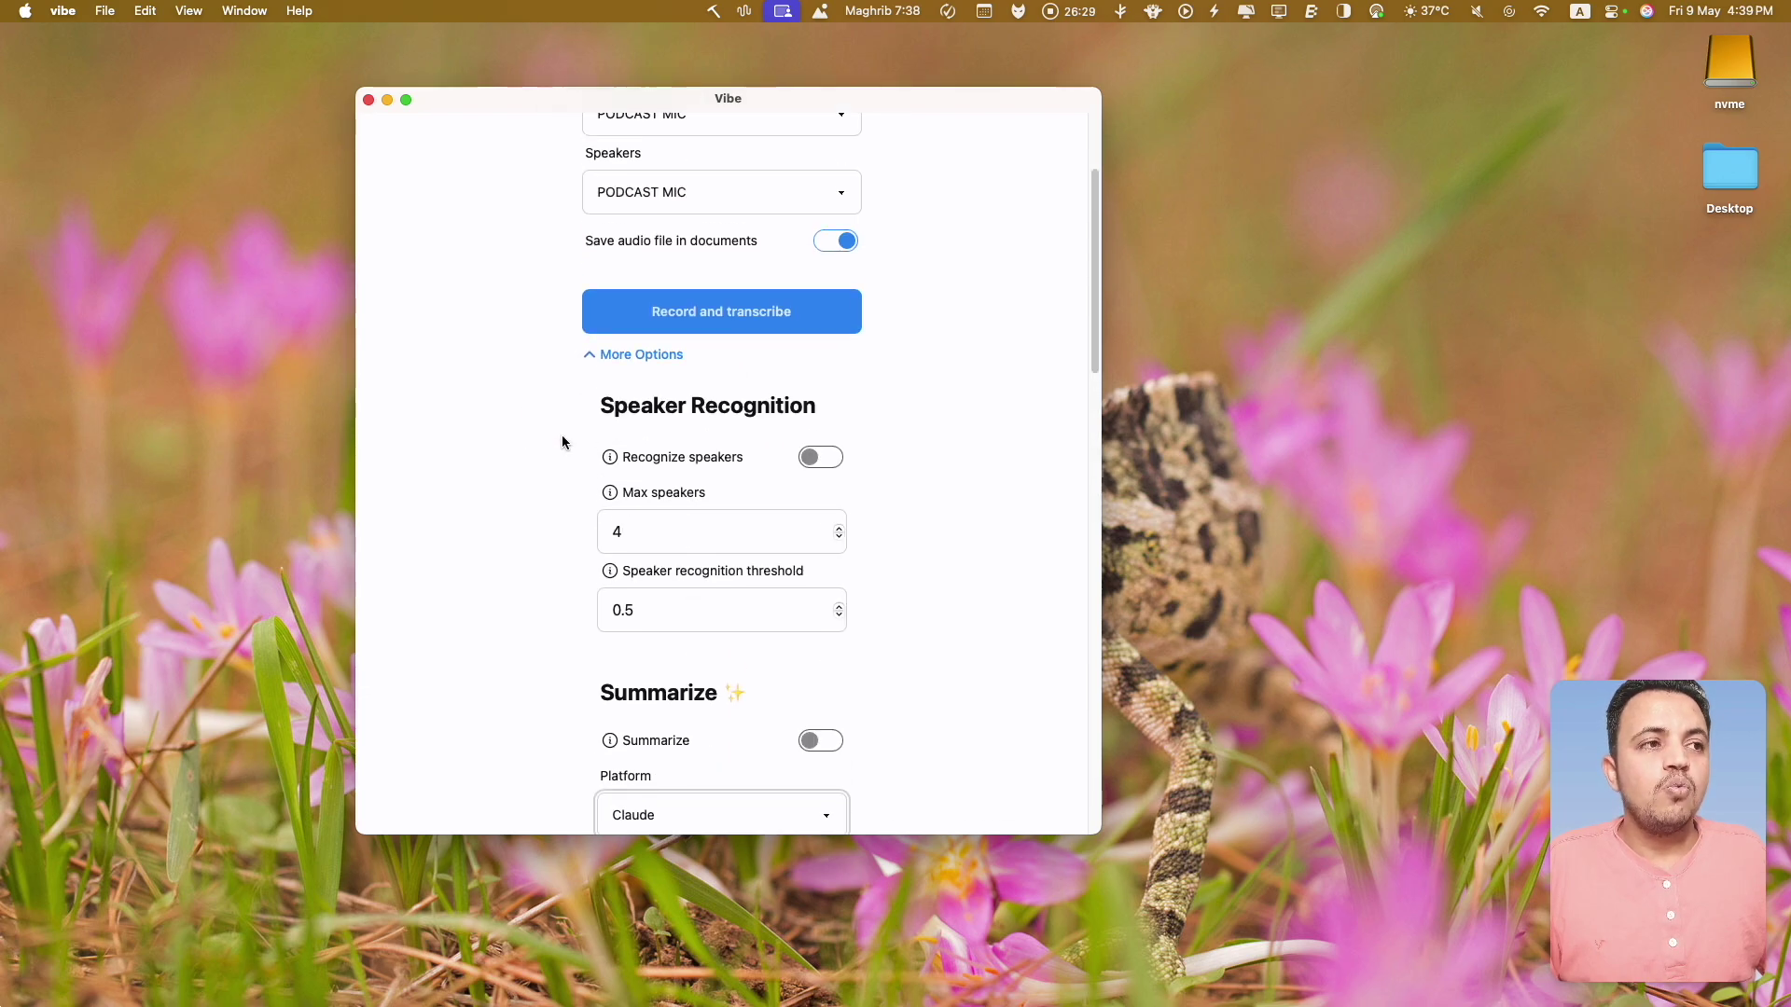
{"action": "scroll", "coordinate": [564, 434], "scroll_direction": "up", "scroll_amount": 3}
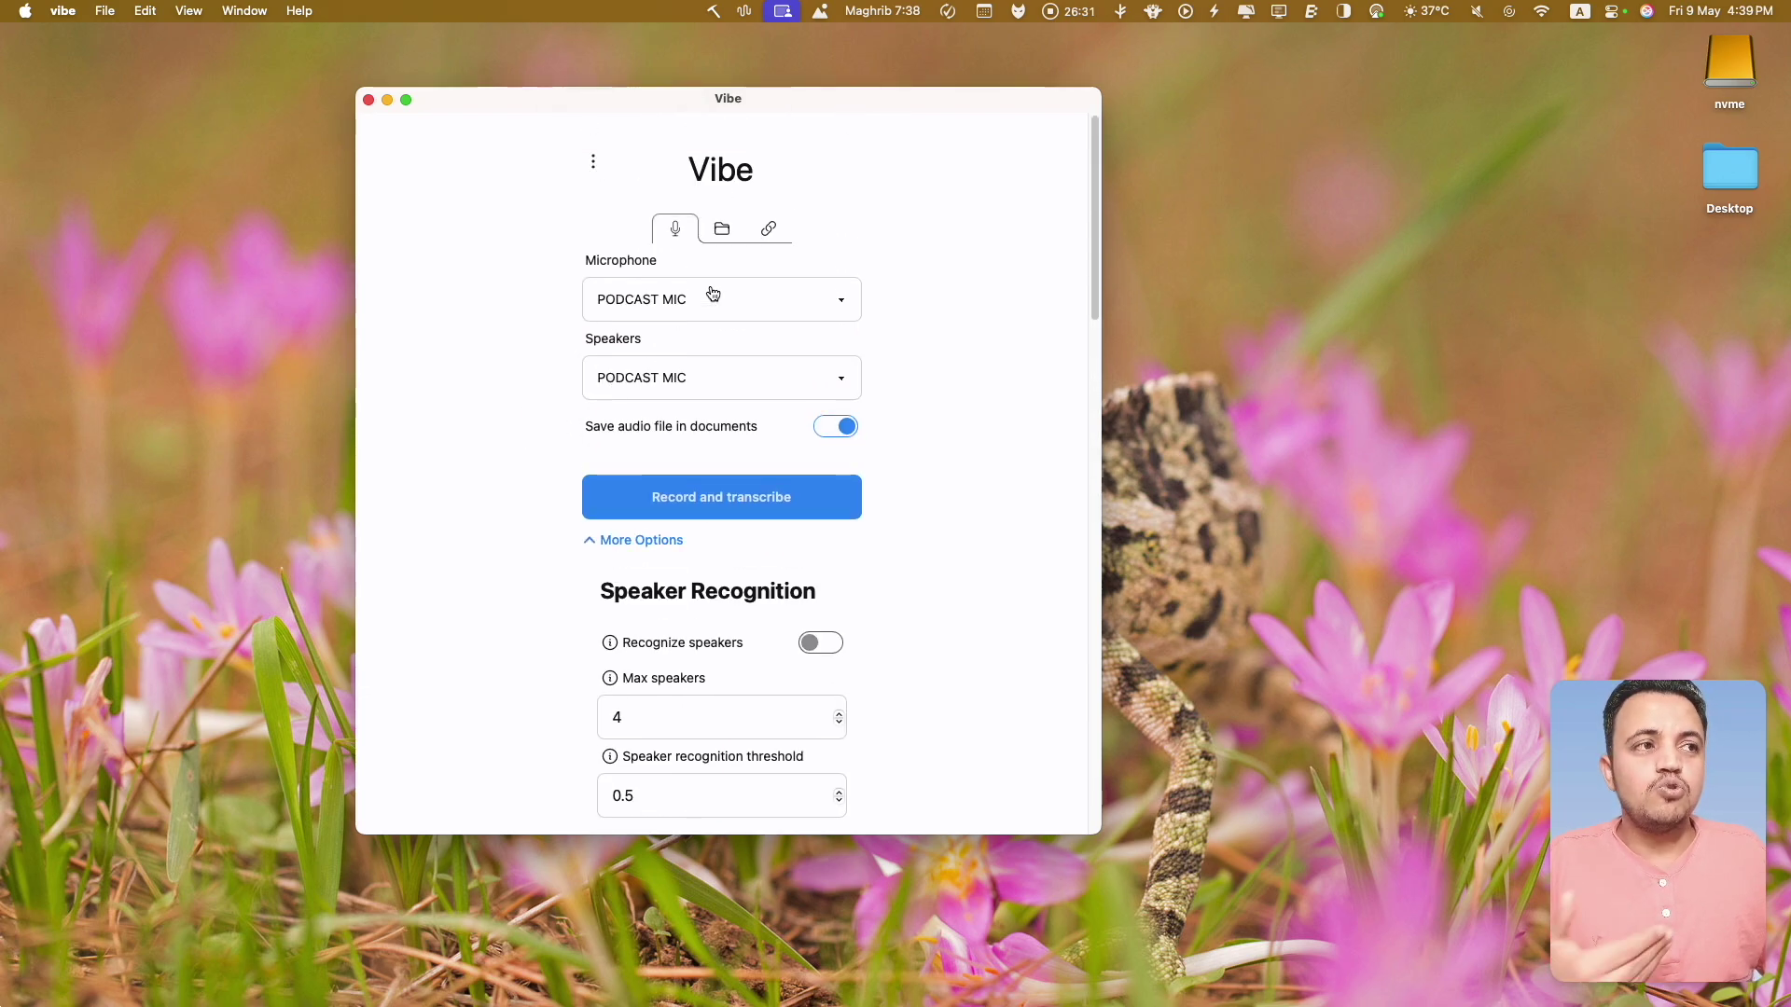
{"action": "left_click", "coordinate": [718, 236]}
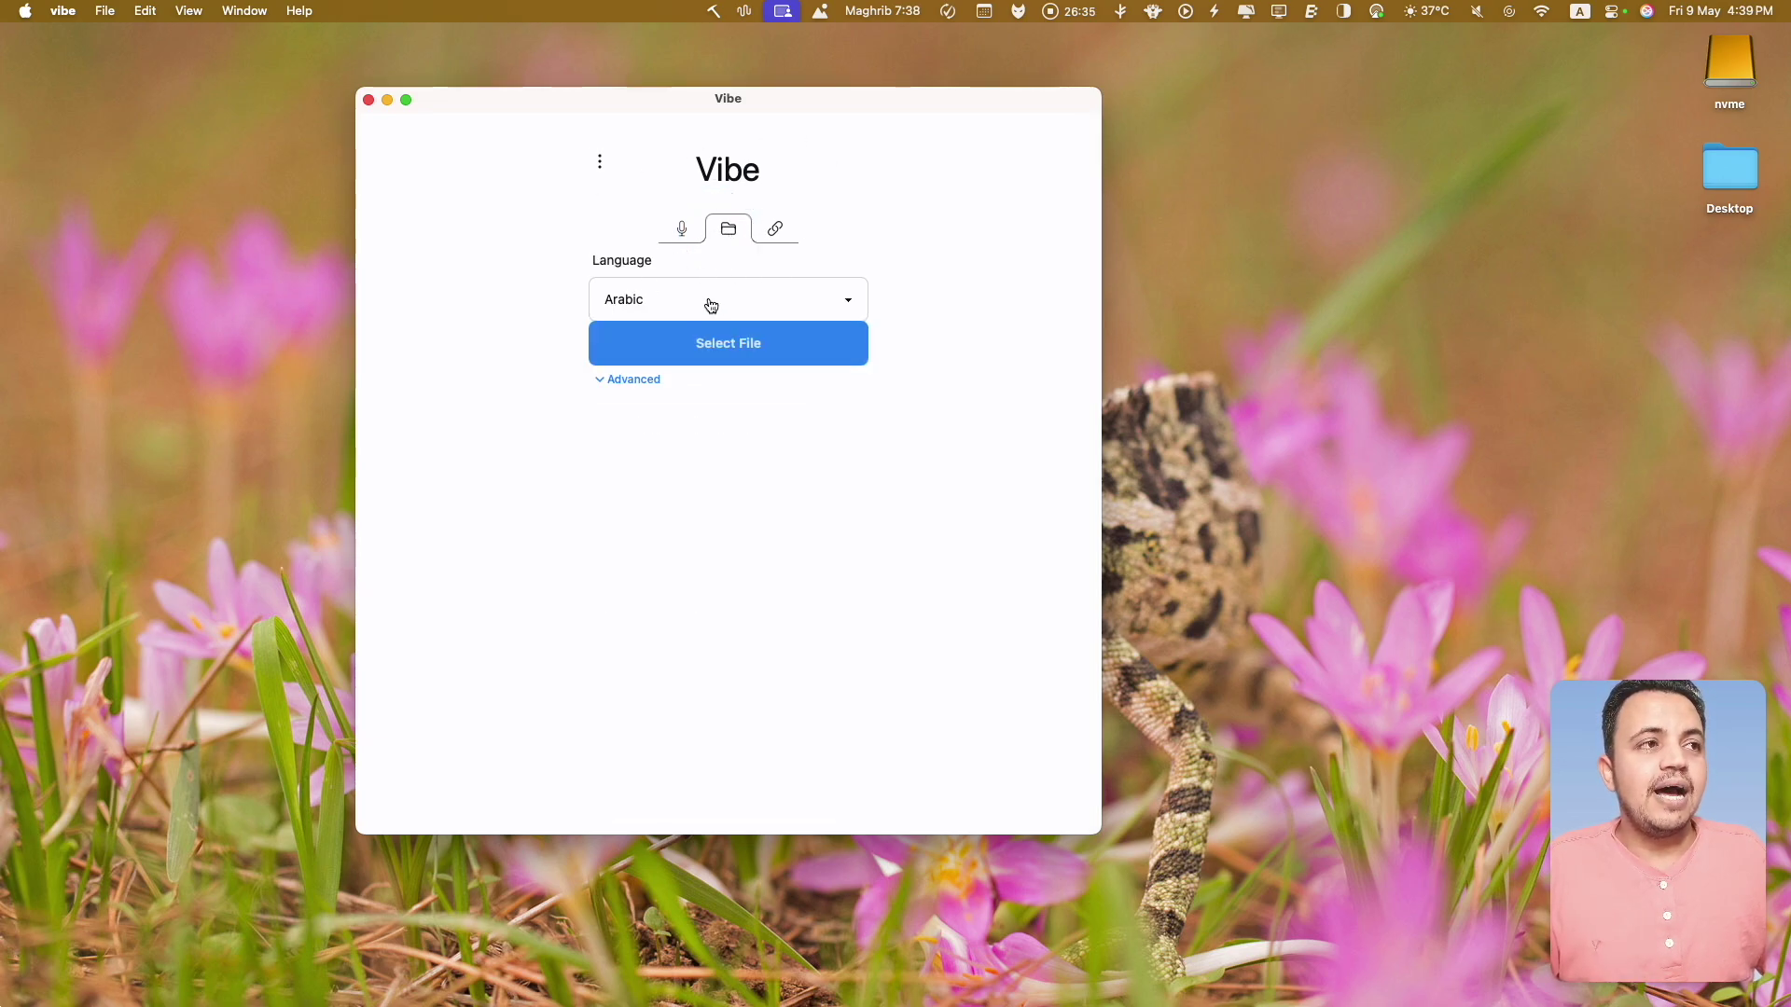
{"action": "left_click", "coordinate": [634, 381]}
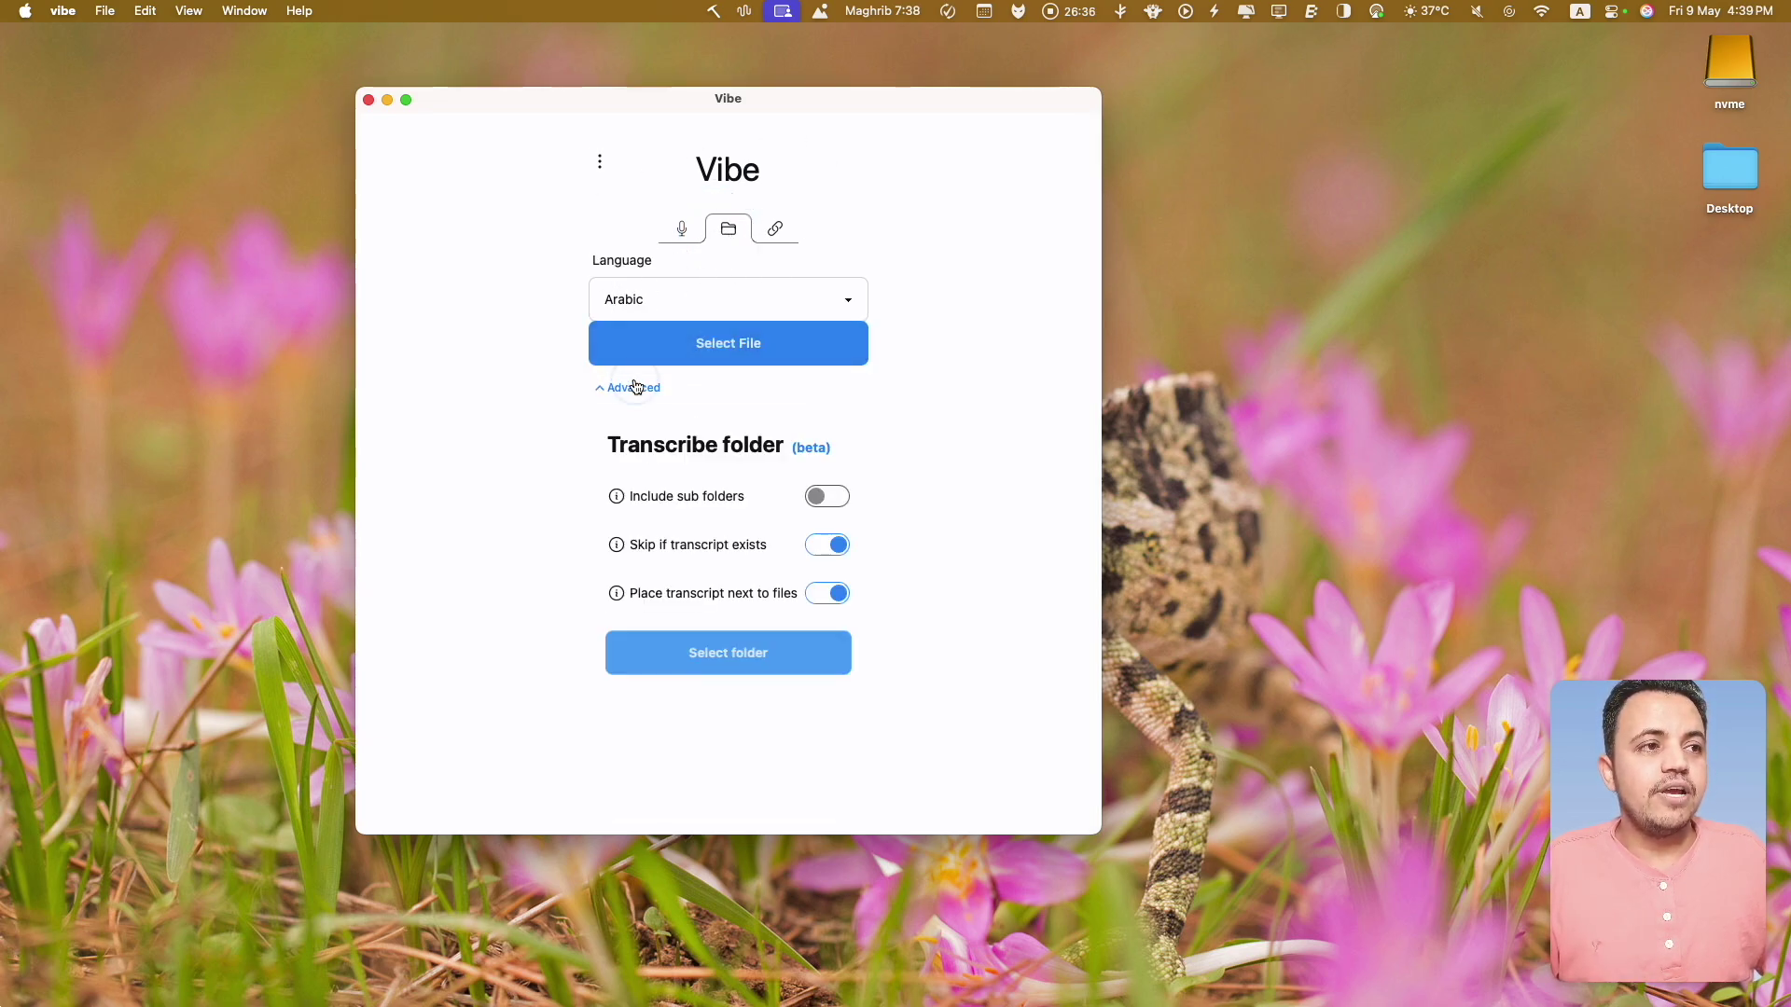
Step: Collapse the advanced options, load test.mp4 from the Documents folder and transcribe it
{"action": "left_click", "coordinate": [724, 356]}
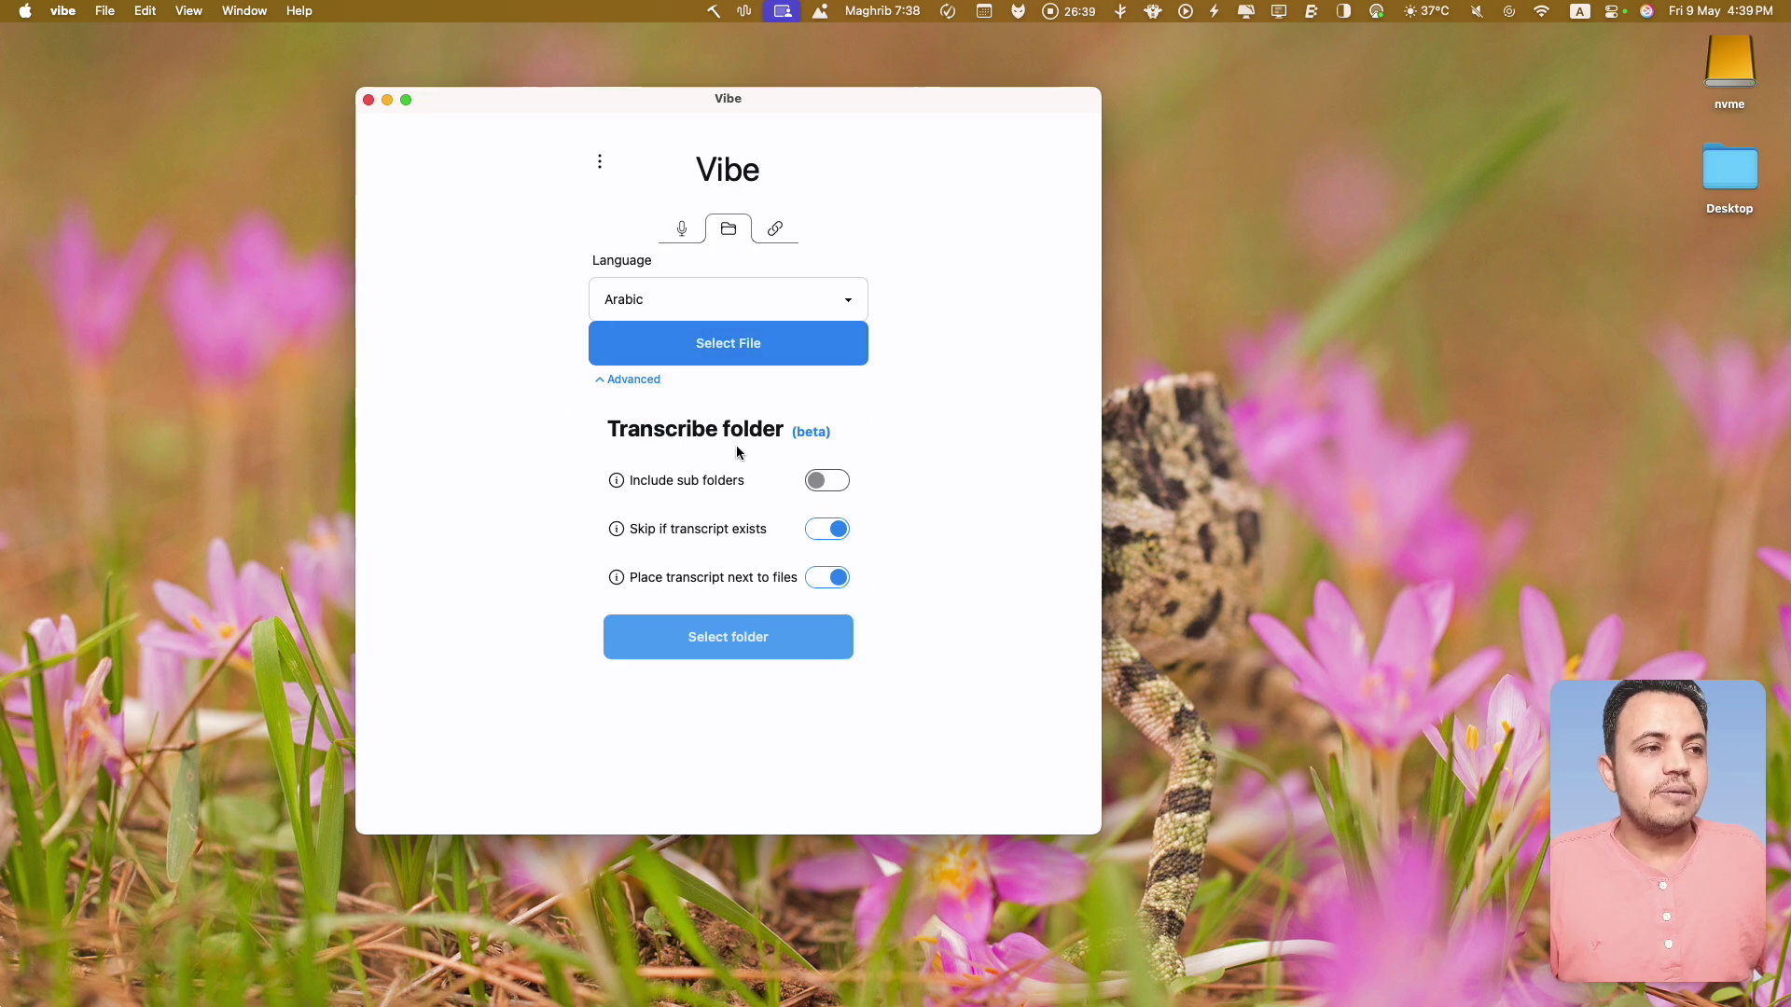
{"action": "left_click", "coordinate": [623, 381]}
{"action": "left_click", "coordinate": [705, 347]}
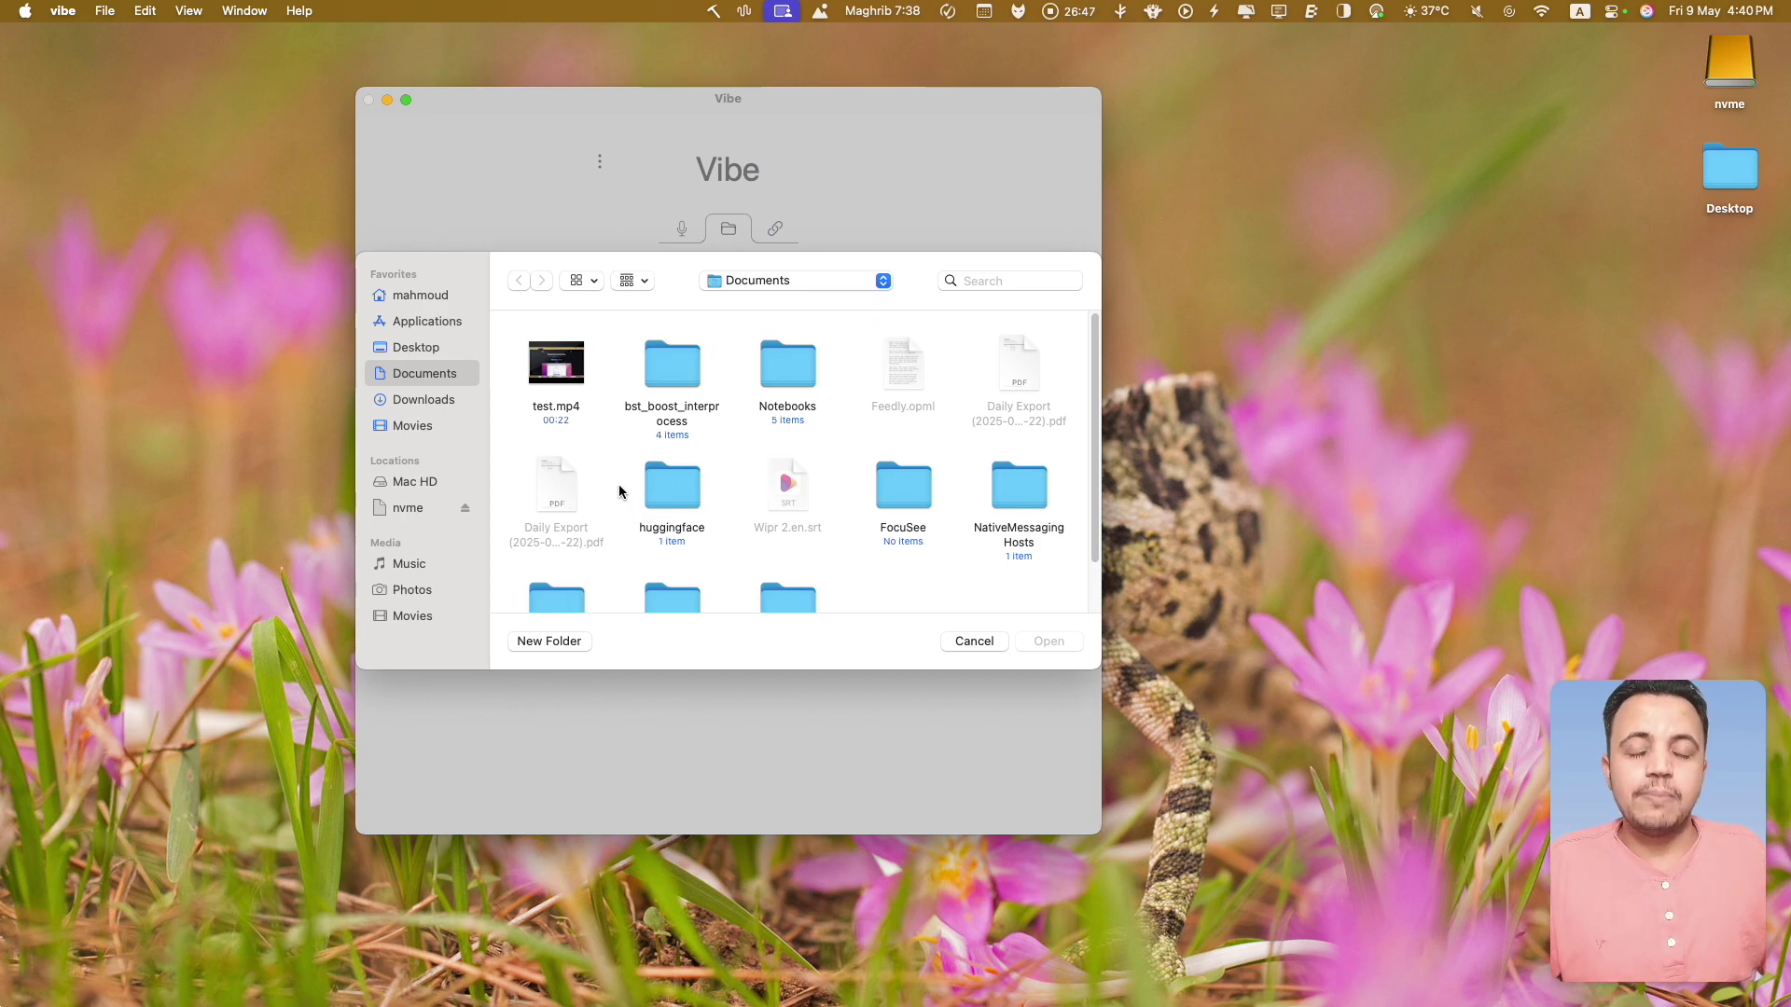
{"action": "left_click", "coordinate": [562, 408]}
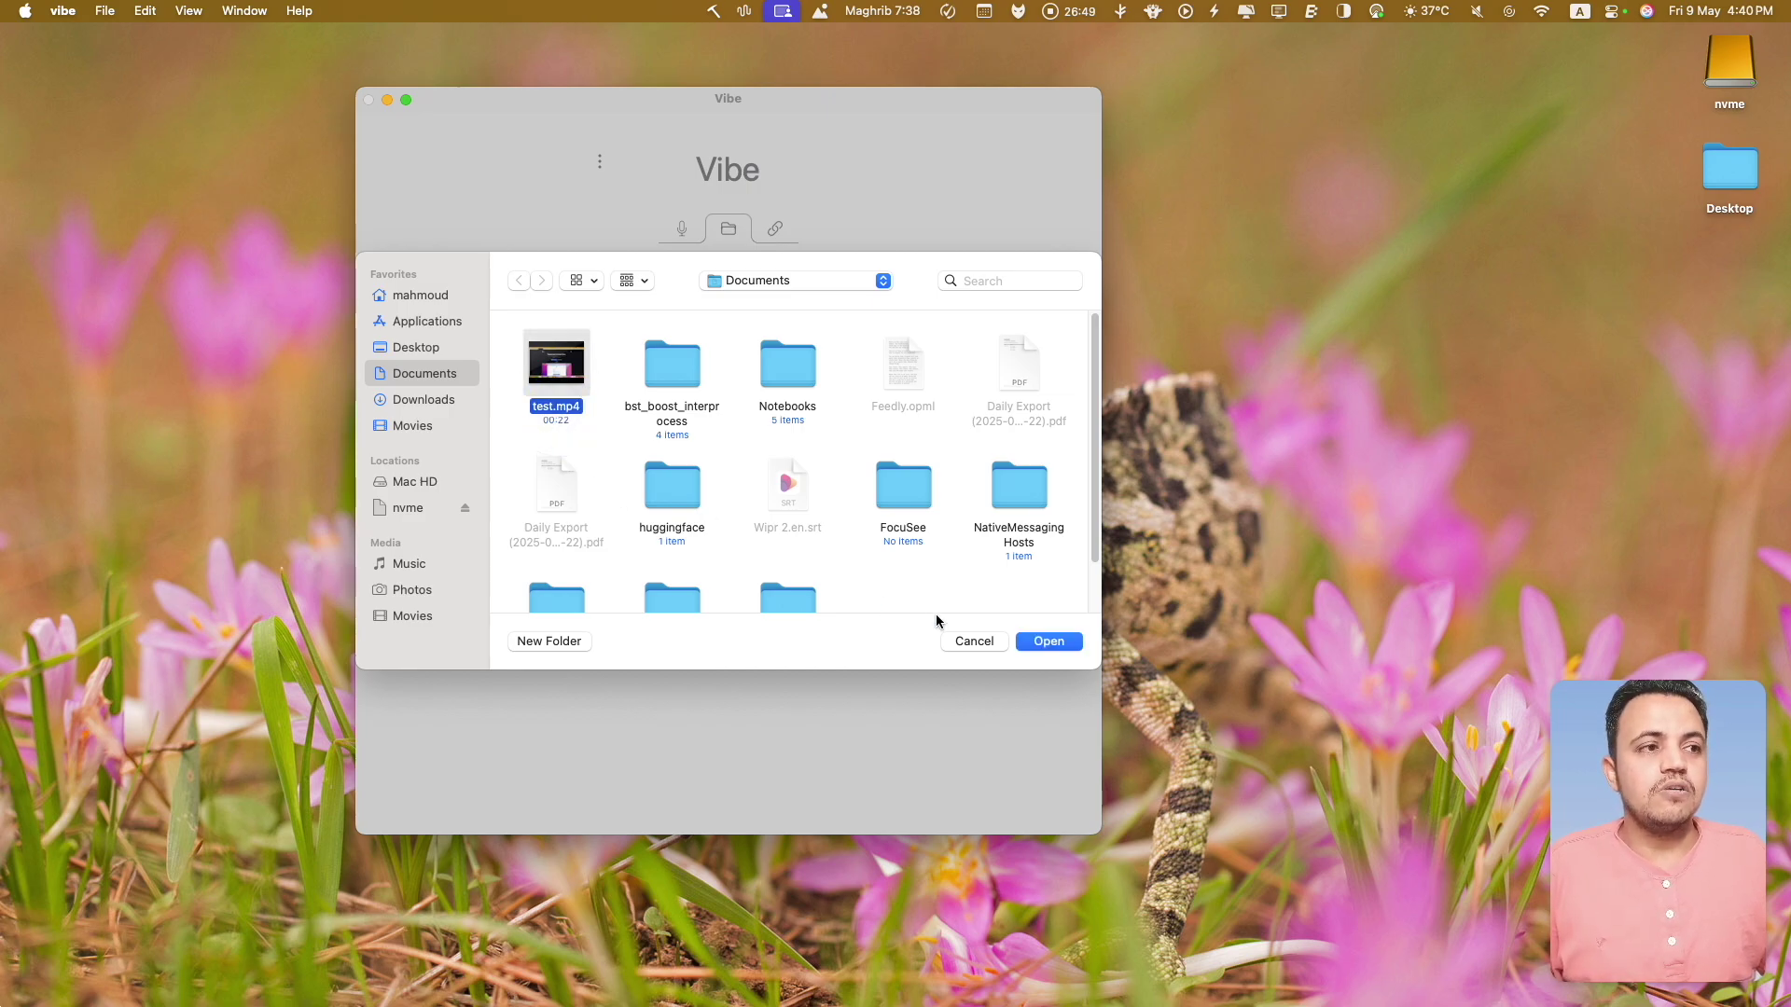
{"action": "left_click", "coordinate": [1033, 640]}
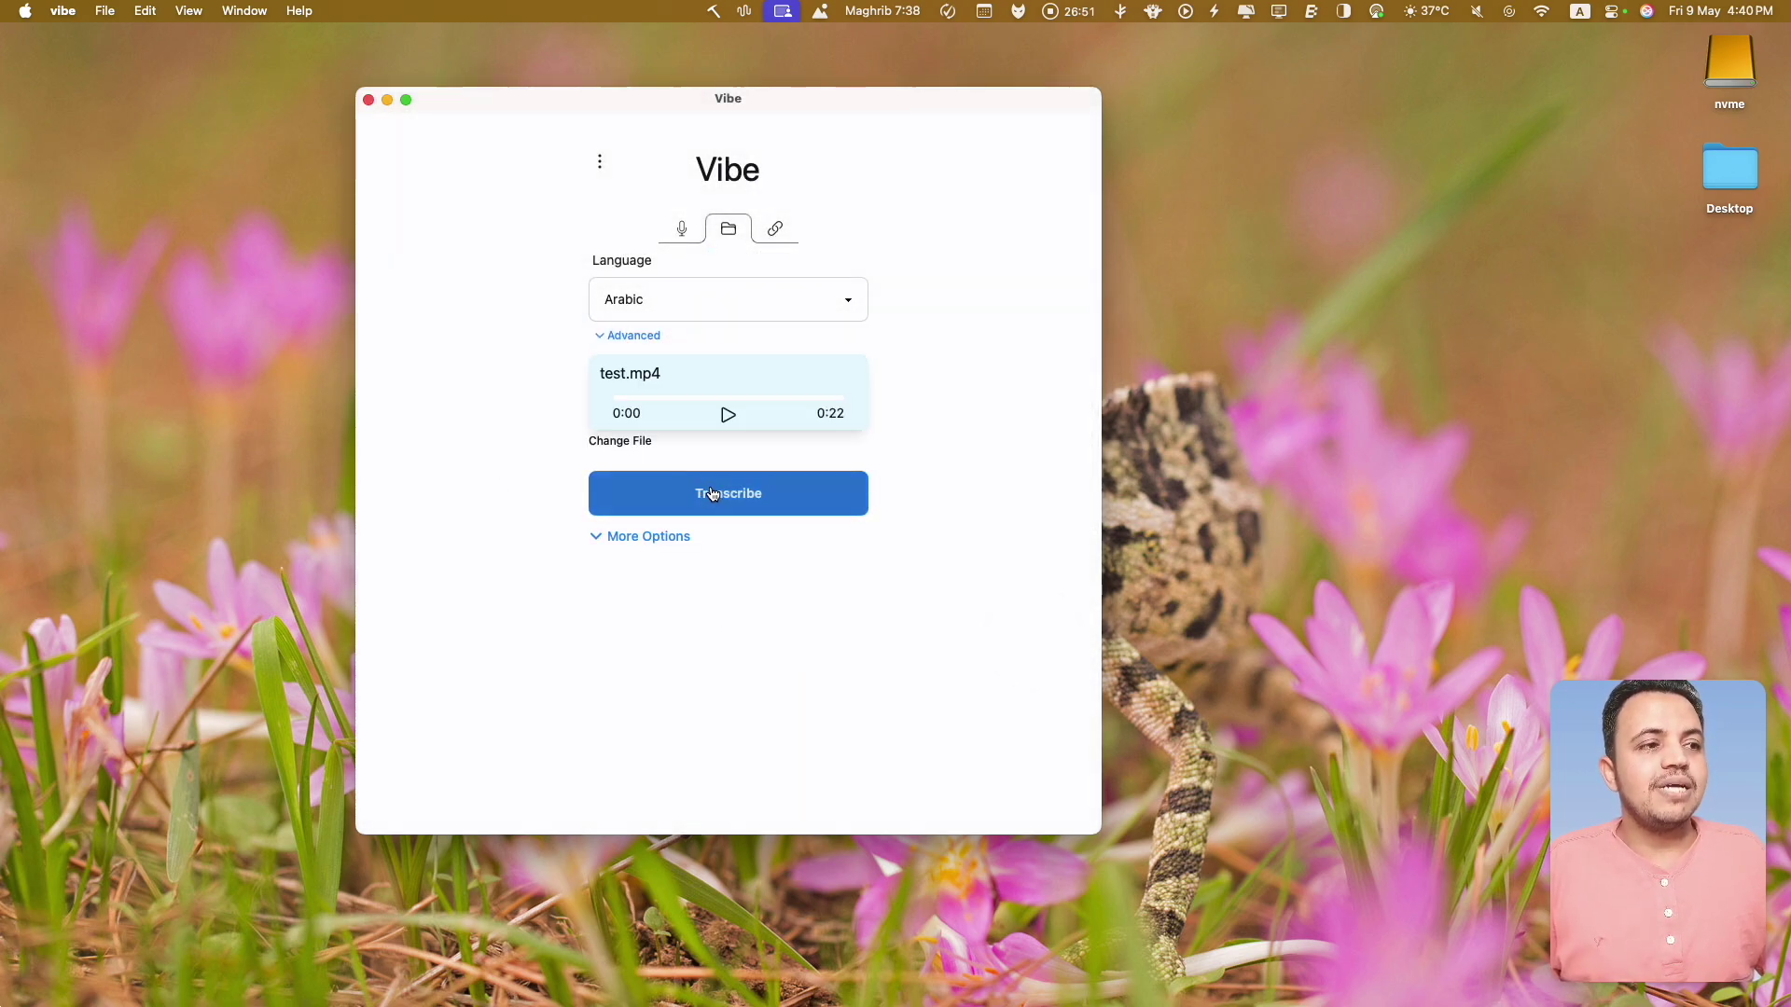
{"action": "left_click", "coordinate": [716, 501]}
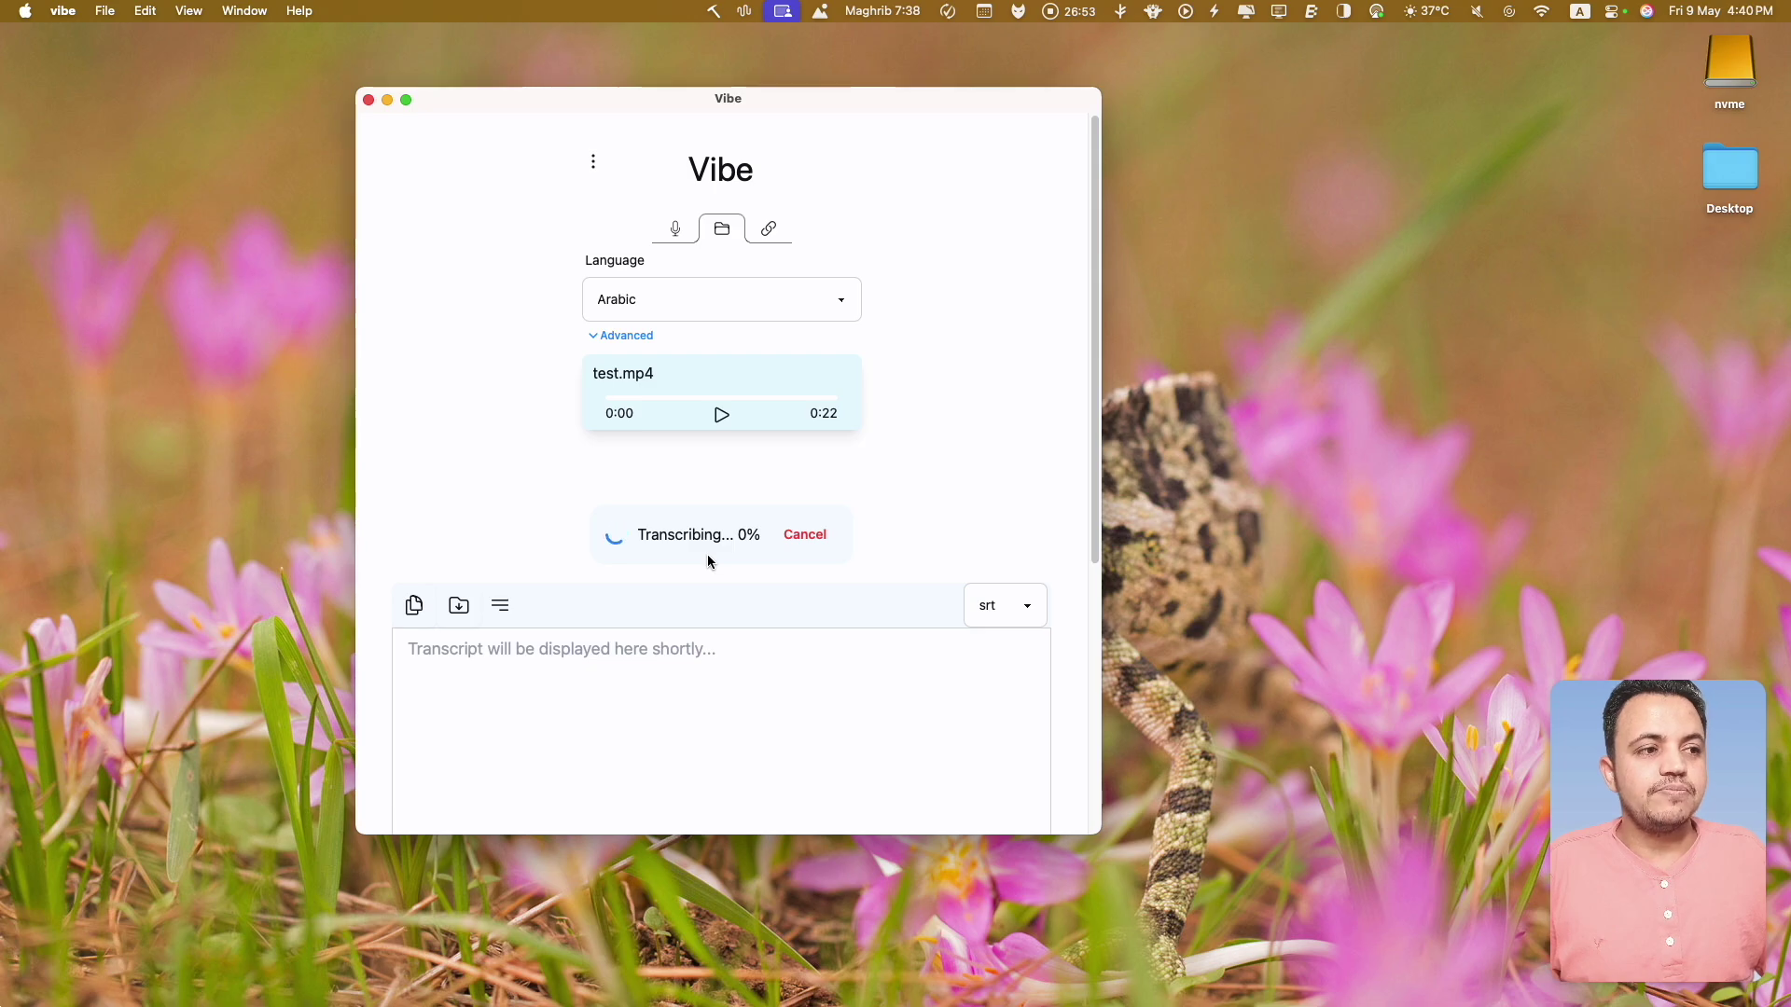
Step: Read through the transcript of test.mp4 and check which output formats are offered, keeping srt
{"action": "scroll", "coordinate": [551, 577], "scroll_direction": "down", "scroll_amount": 3}
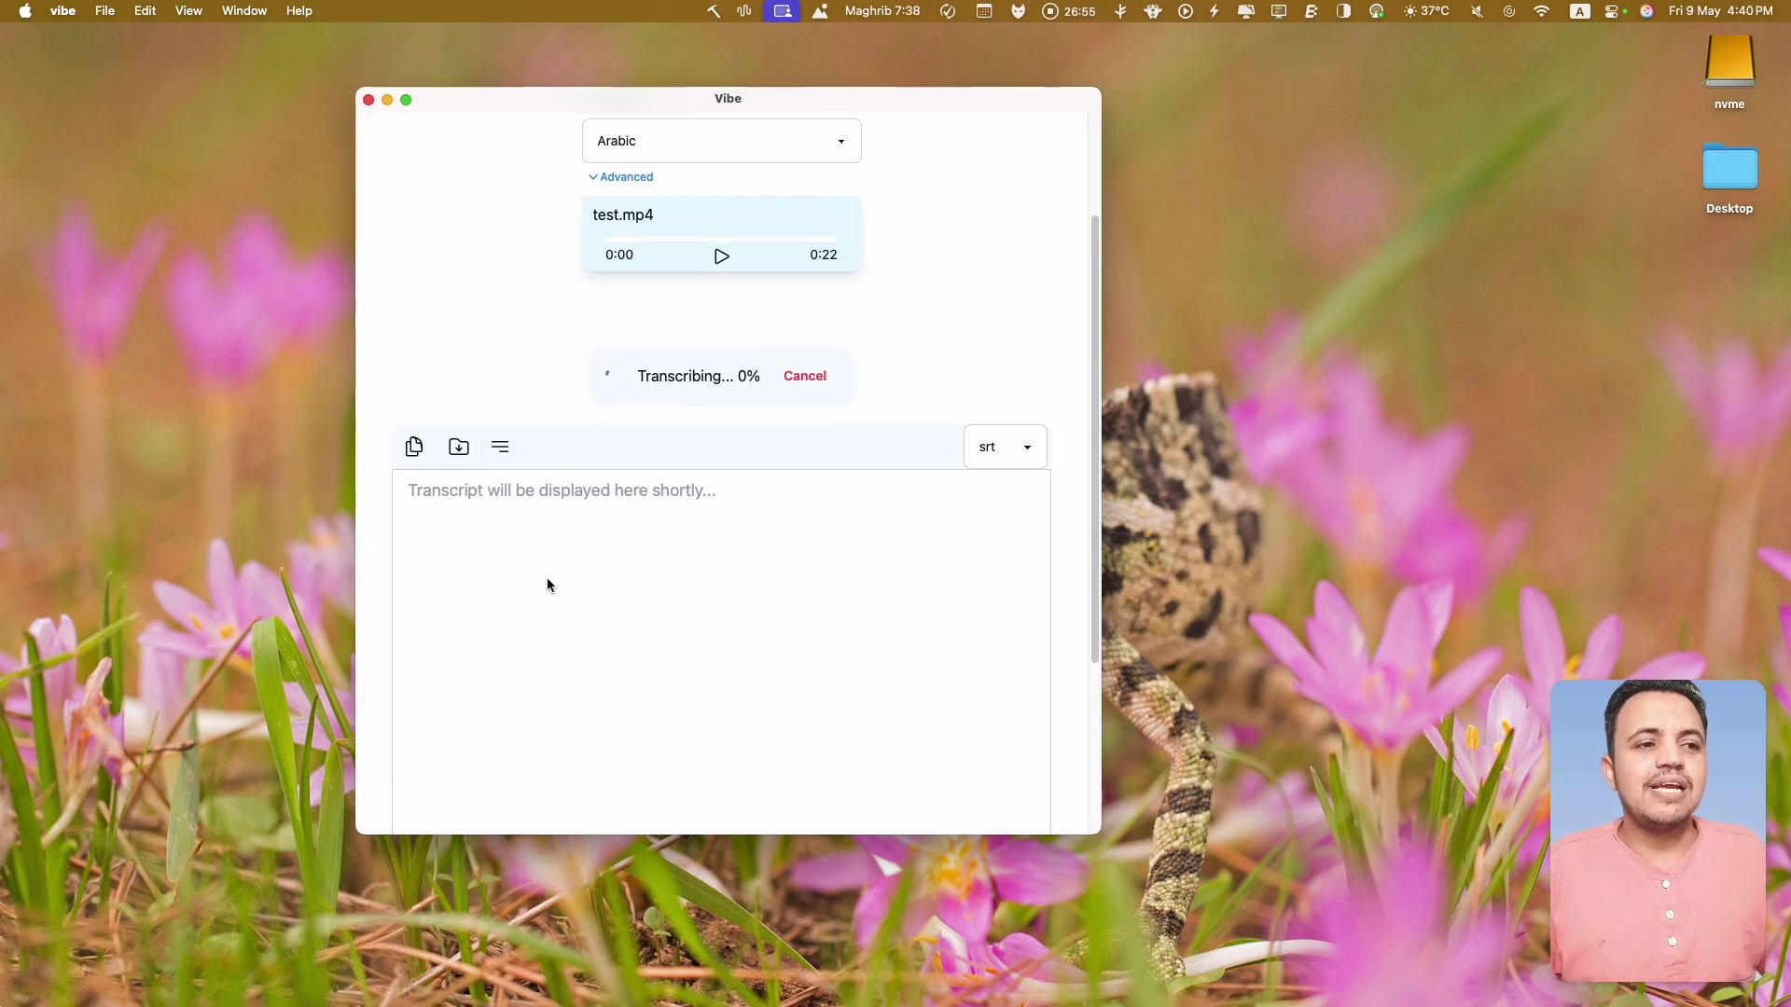
{"action": "scroll", "coordinate": [546, 584], "scroll_direction": "down", "scroll_amount": 3}
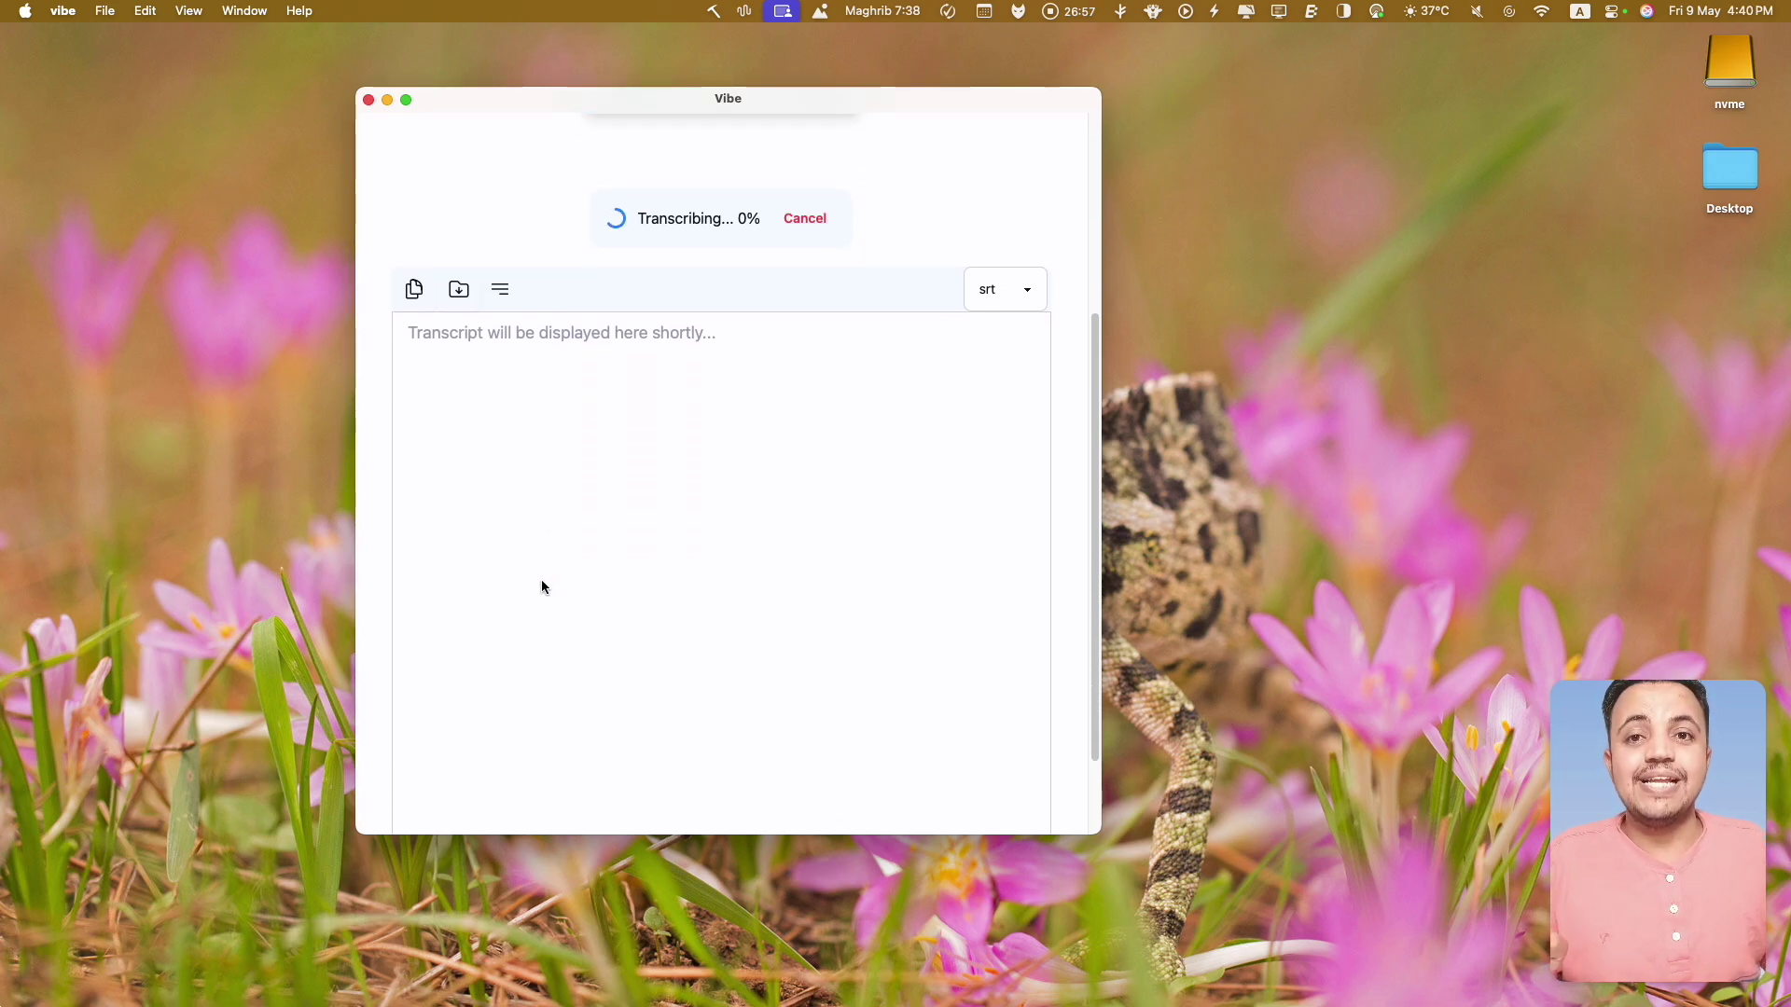
{"action": "scroll", "coordinate": [478, 416], "scroll_direction": "down", "scroll_amount": 5}
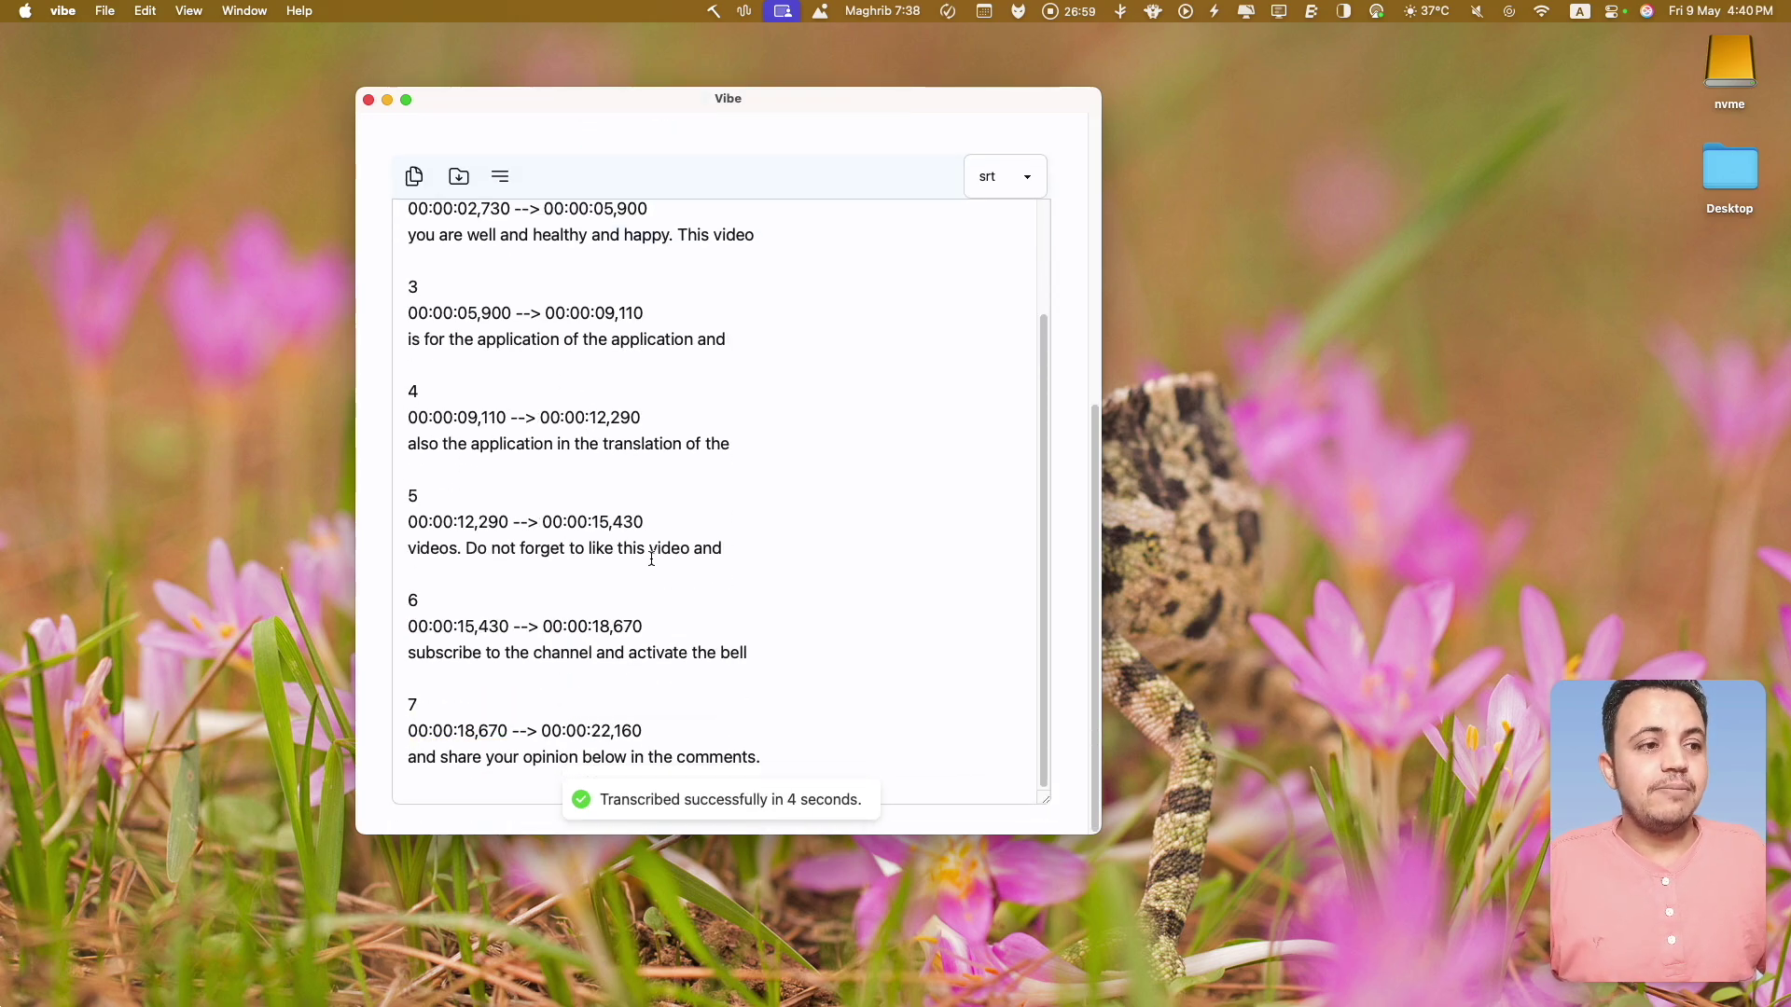
{"action": "scroll", "coordinate": [471, 476], "scroll_direction": "up", "scroll_amount": 10}
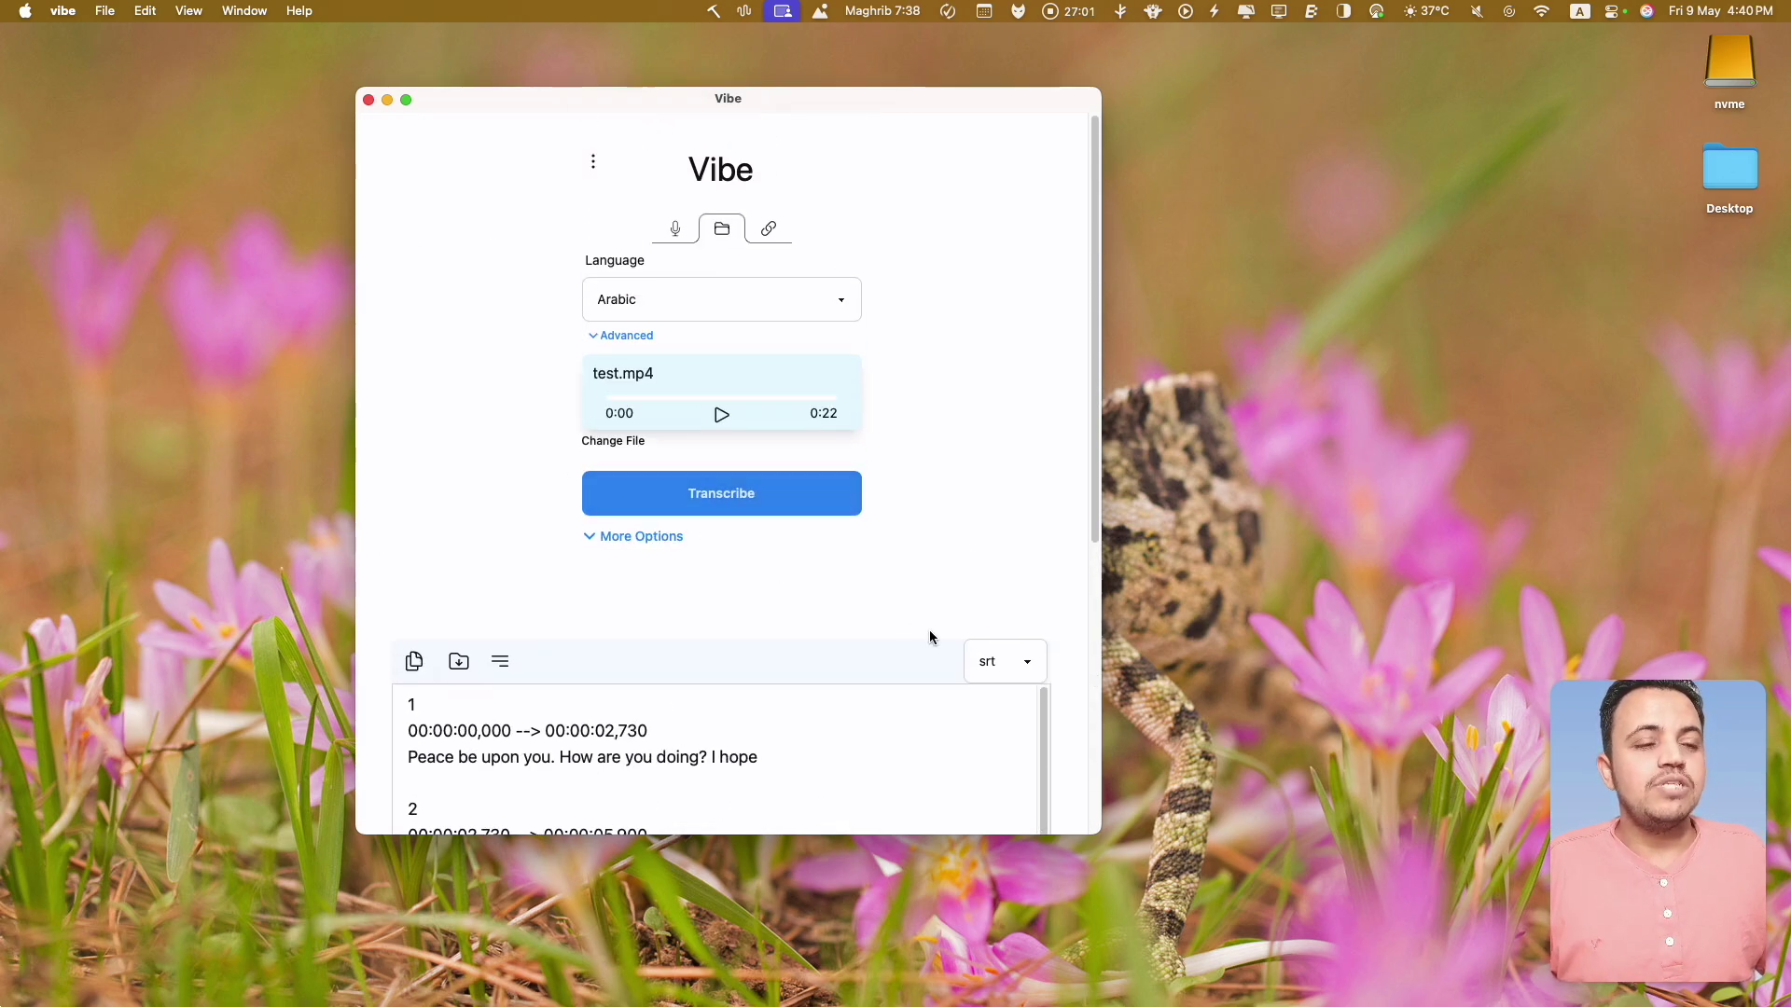
{"action": "left_click", "coordinate": [1021, 668]}
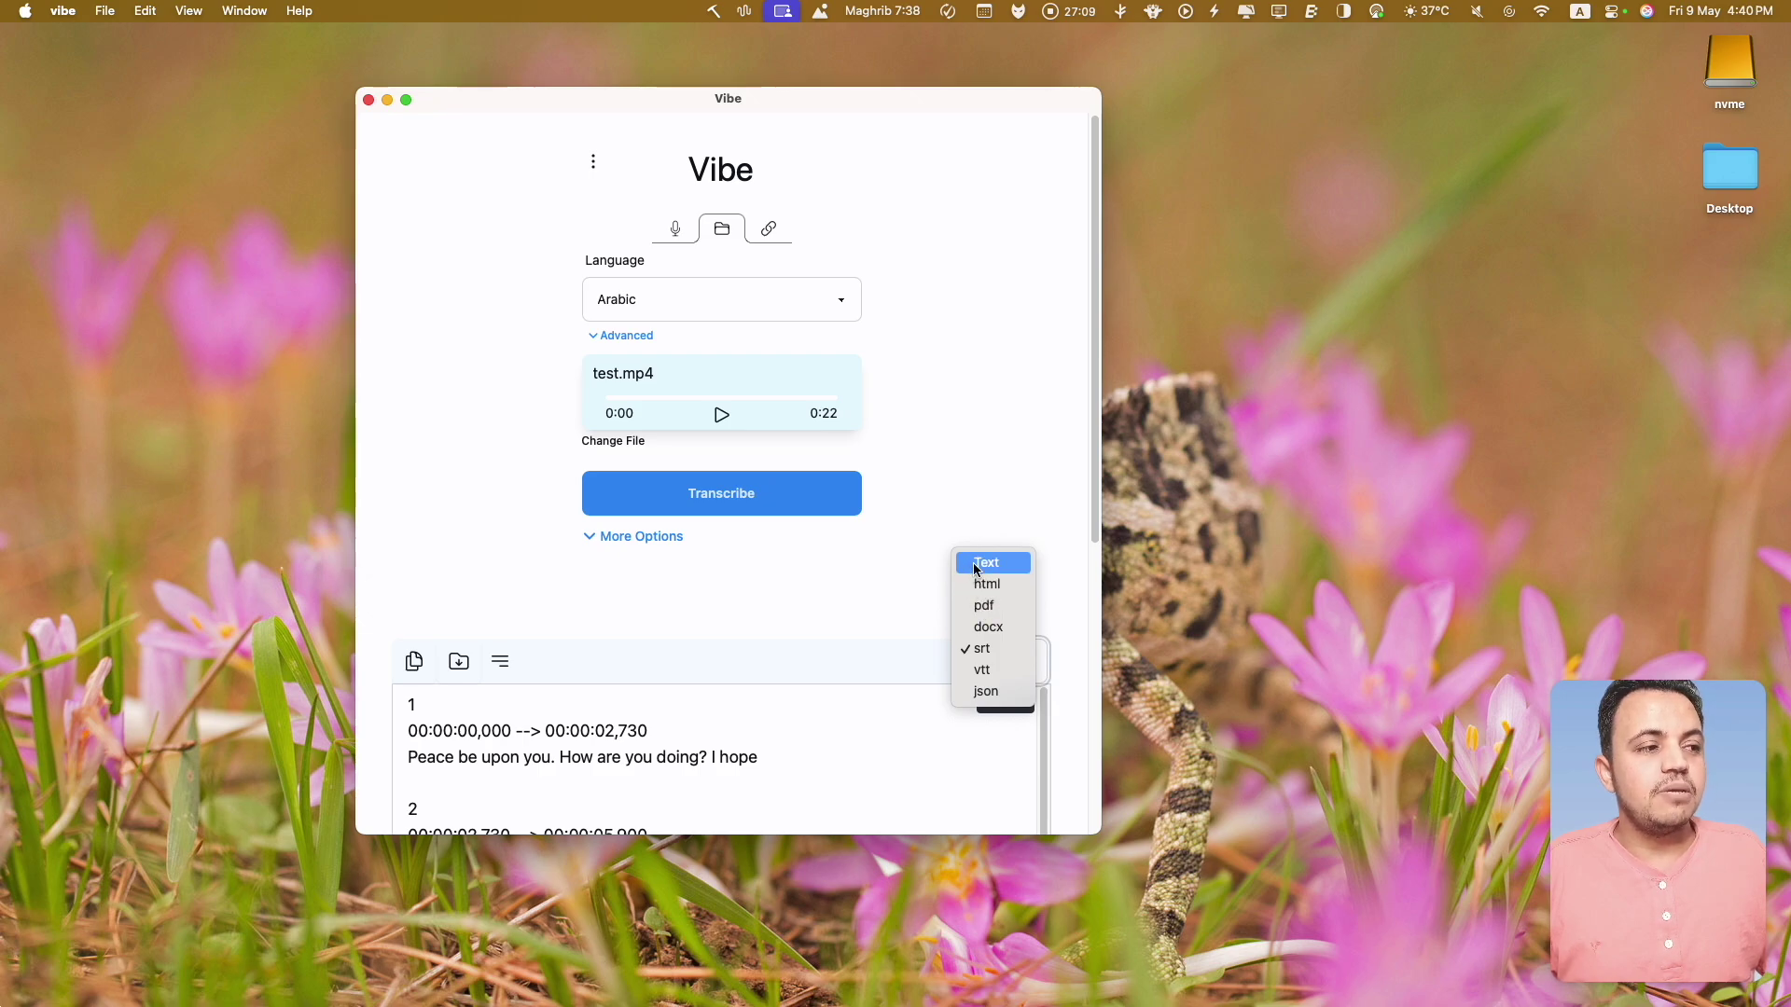
{"action": "left_click", "coordinate": [816, 602]}
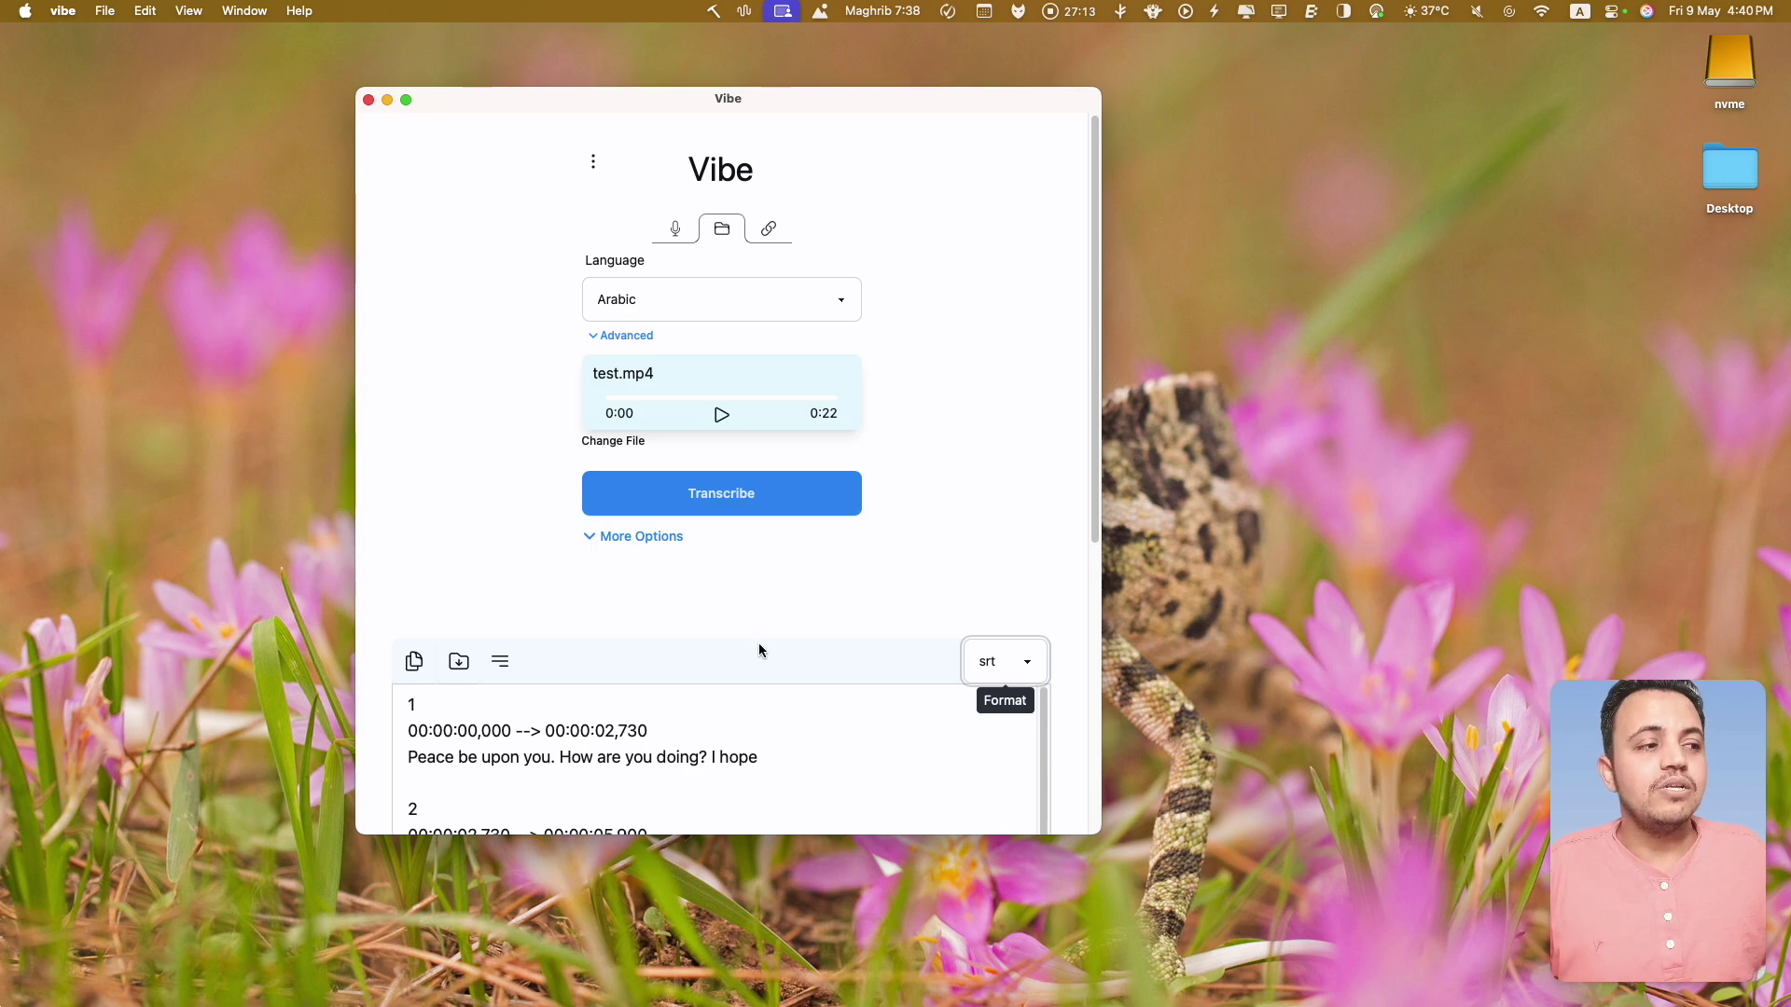
Step: Open the save dialog for the transcript and cancel it, and try right alignment on the text before switching it back
{"action": "scroll", "coordinate": [458, 667], "scroll_direction": "down", "scroll_amount": 3}
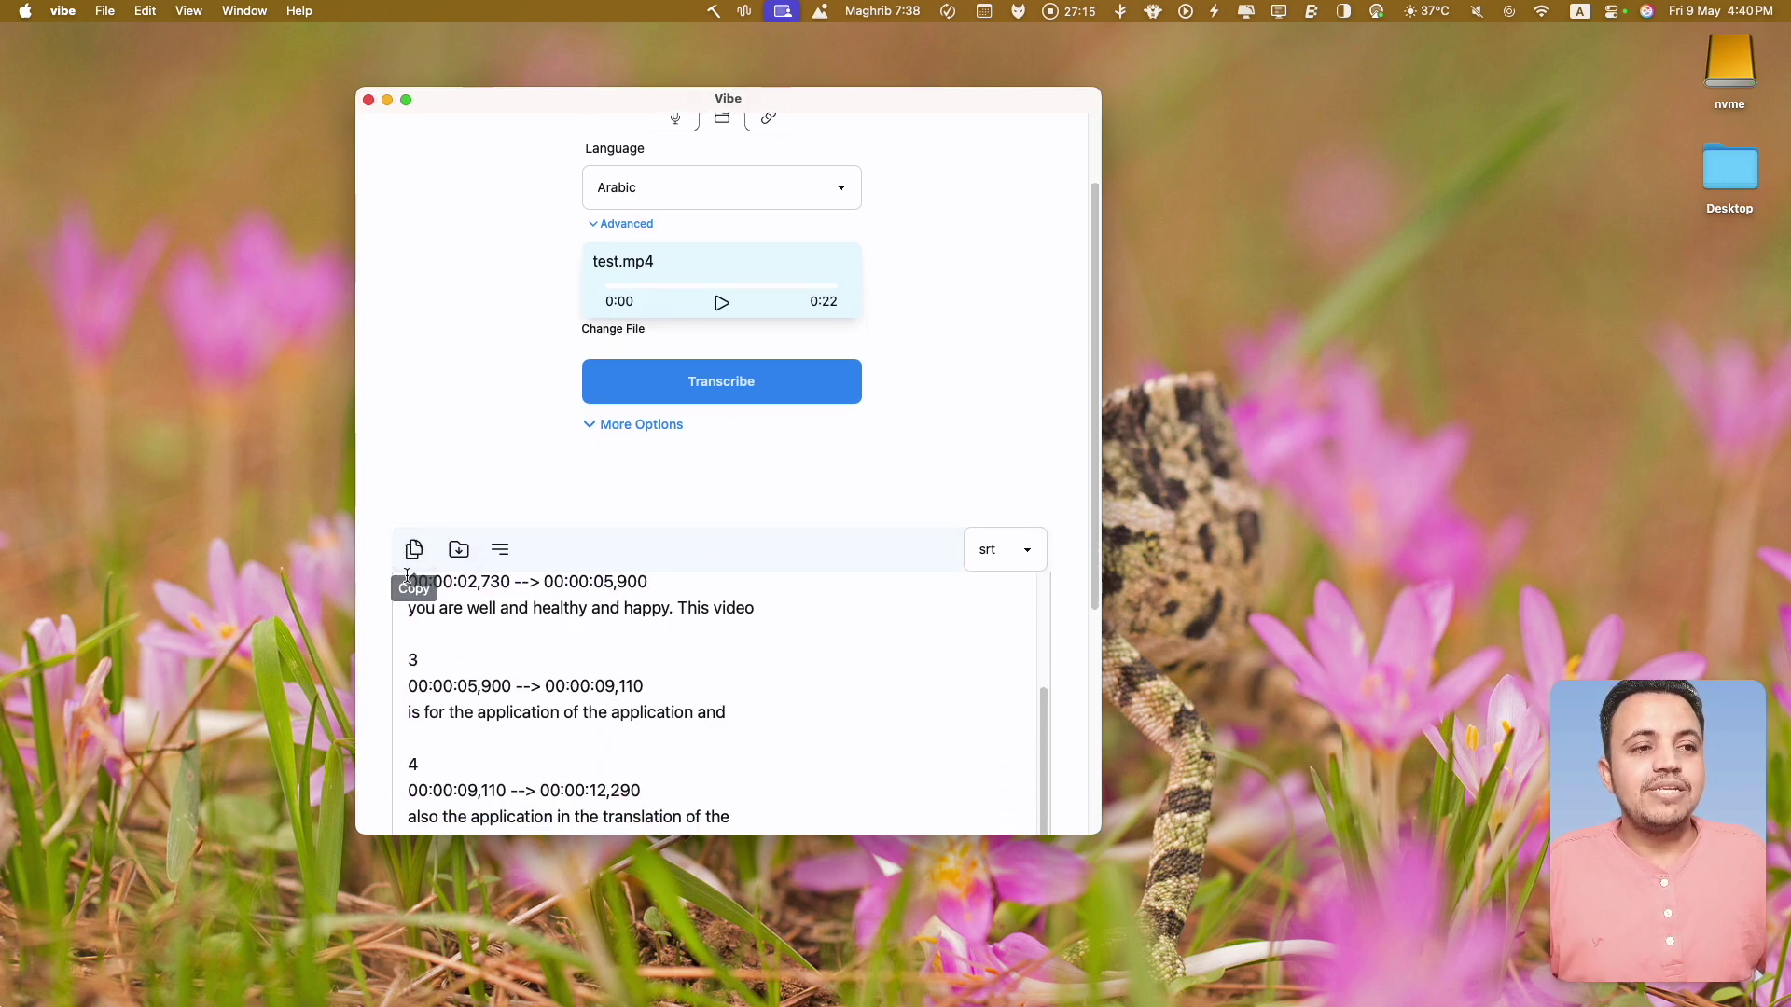
{"action": "left_click", "coordinate": [459, 549]}
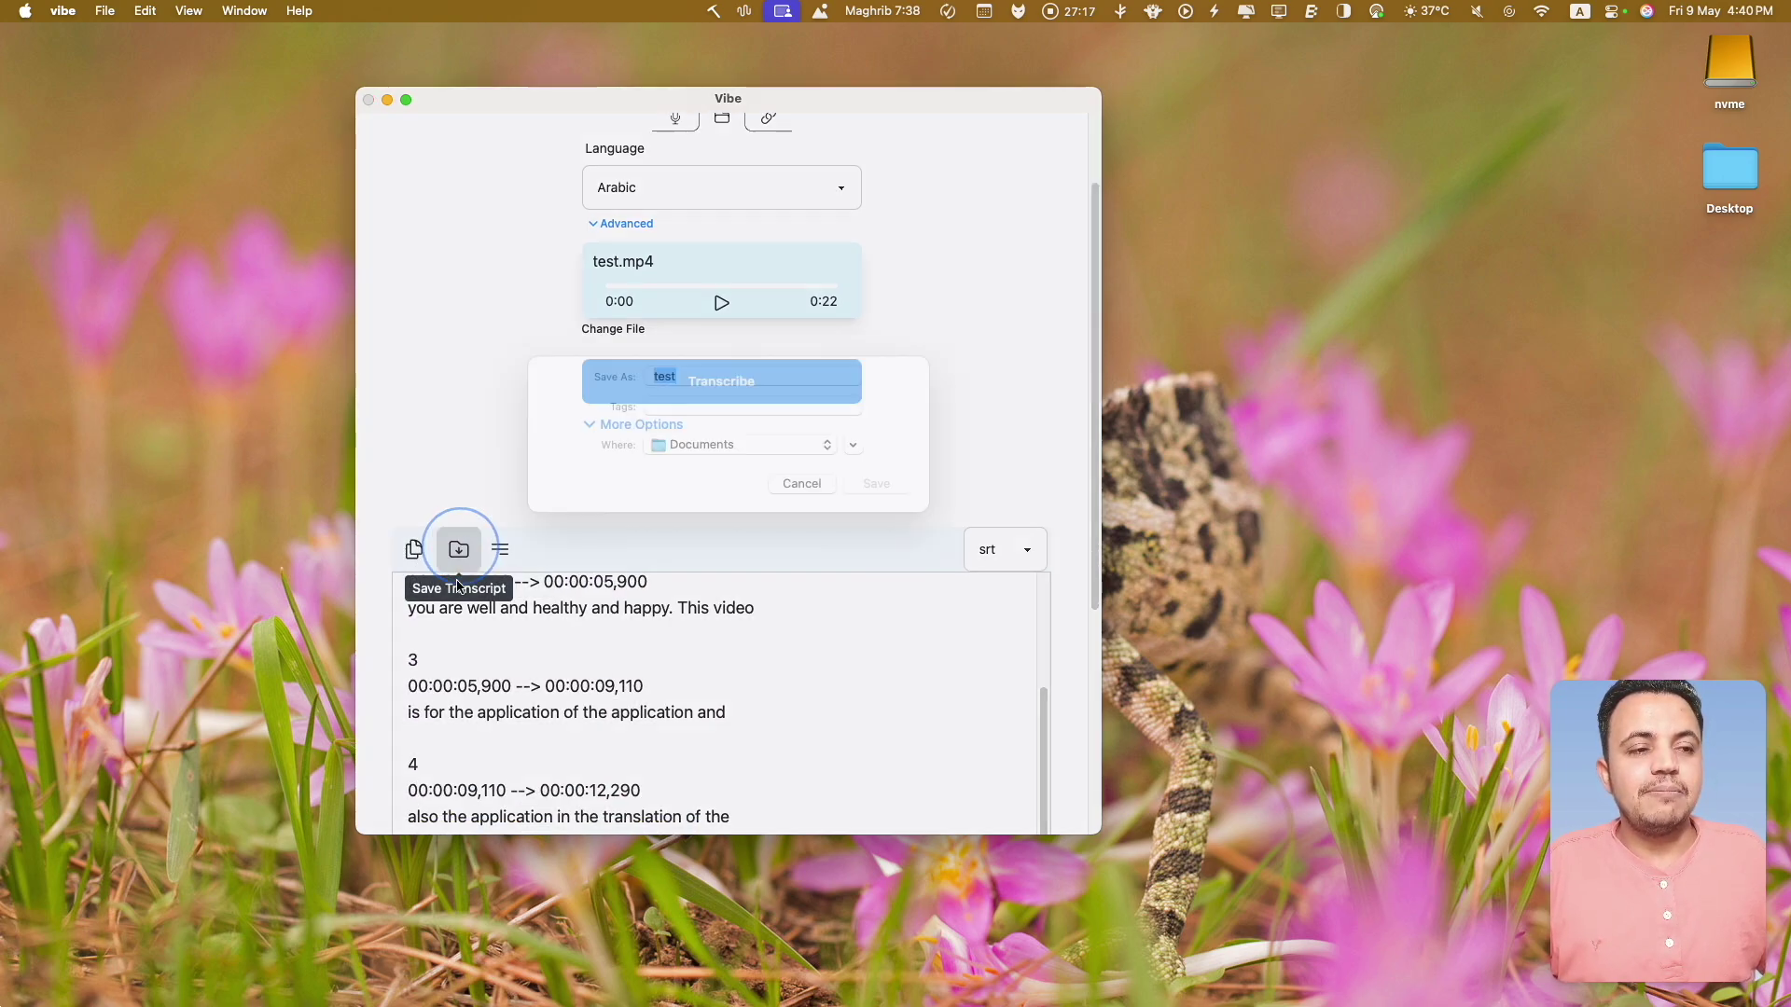
{"action": "left_click", "coordinate": [799, 507]}
{"action": "left_click", "coordinate": [512, 555]}
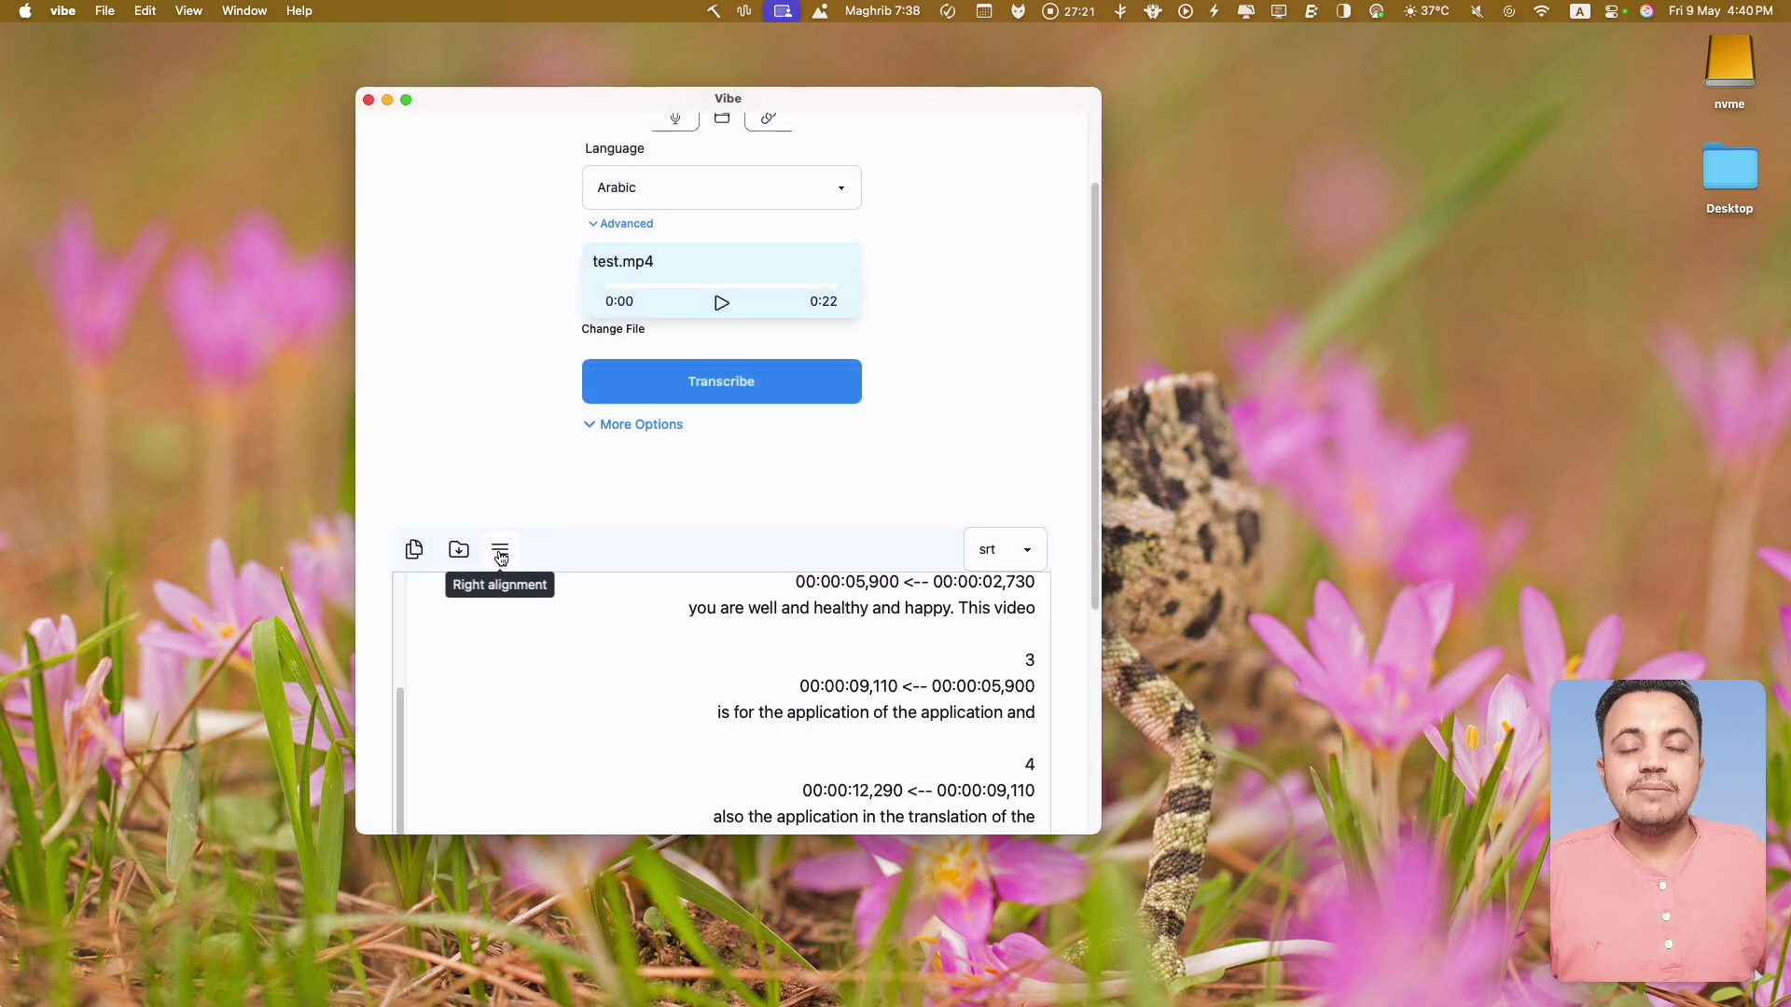
{"action": "left_click", "coordinate": [501, 557]}
{"action": "scroll", "coordinate": [481, 503], "scroll_direction": "up", "scroll_amount": 2}
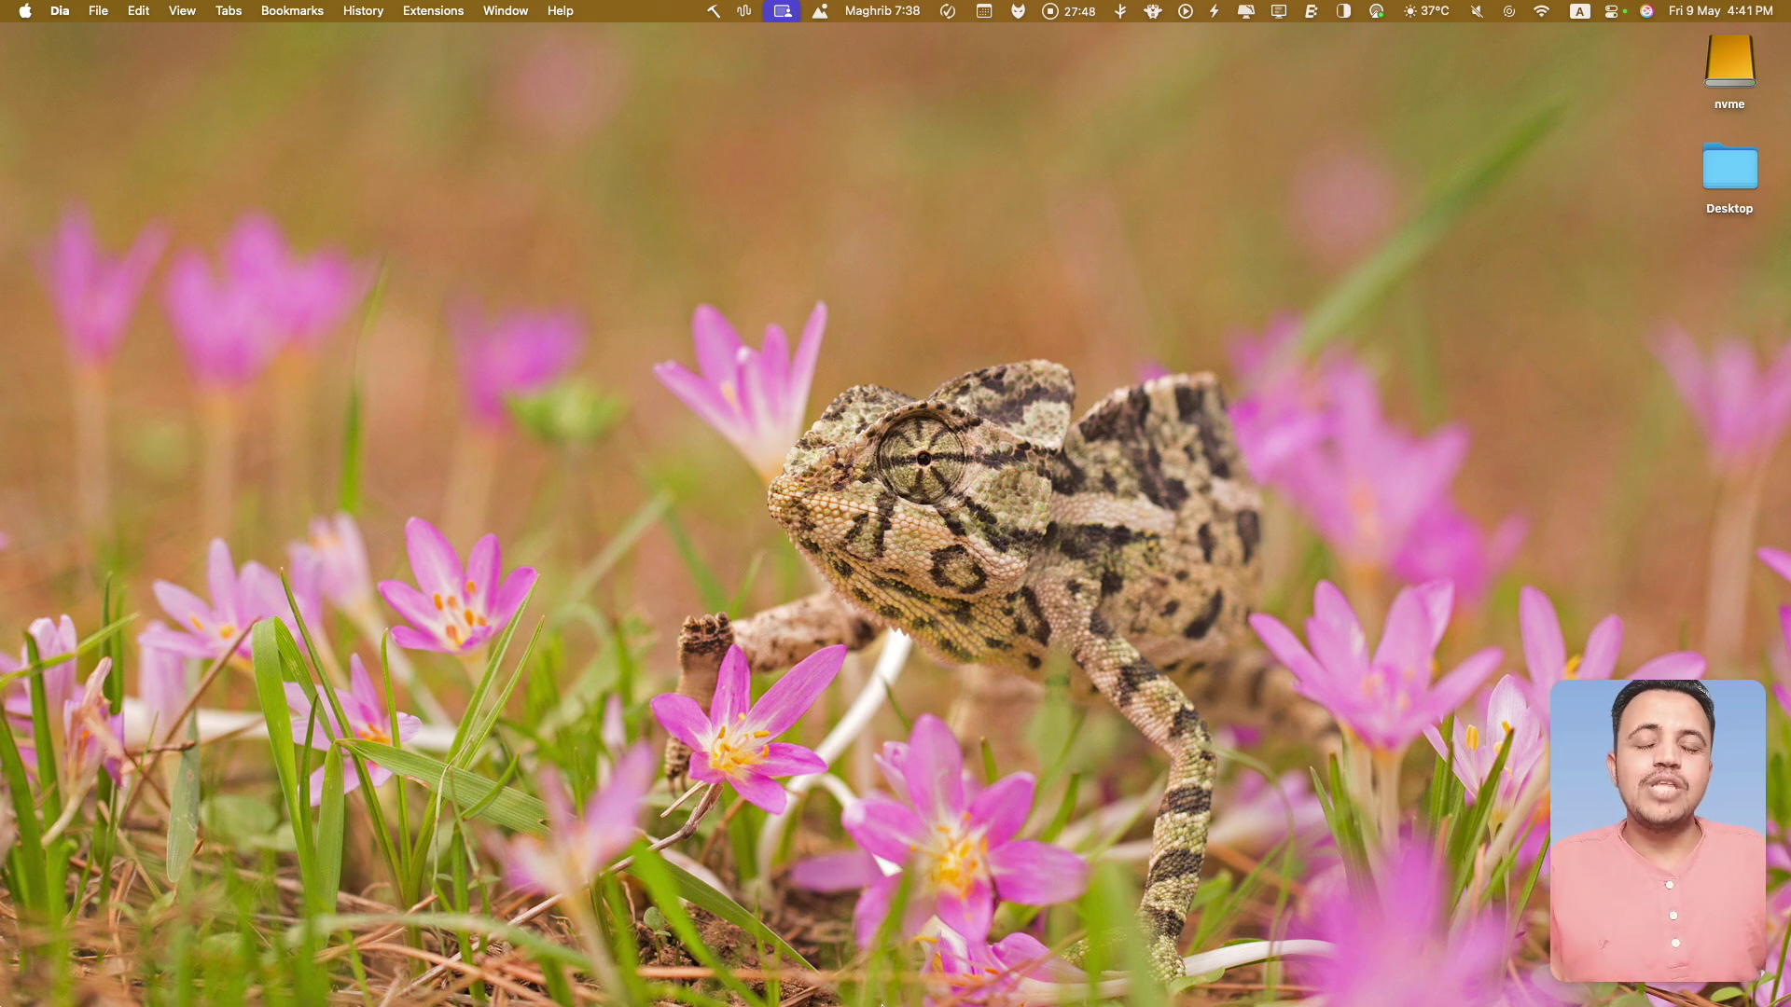
Step: Bring up the Spokenly website in the Dia browser, minimize it, and switch to the Spokenly app with its window moved aside
{"action": "mouse_move", "coordinate": [881, 1000]}
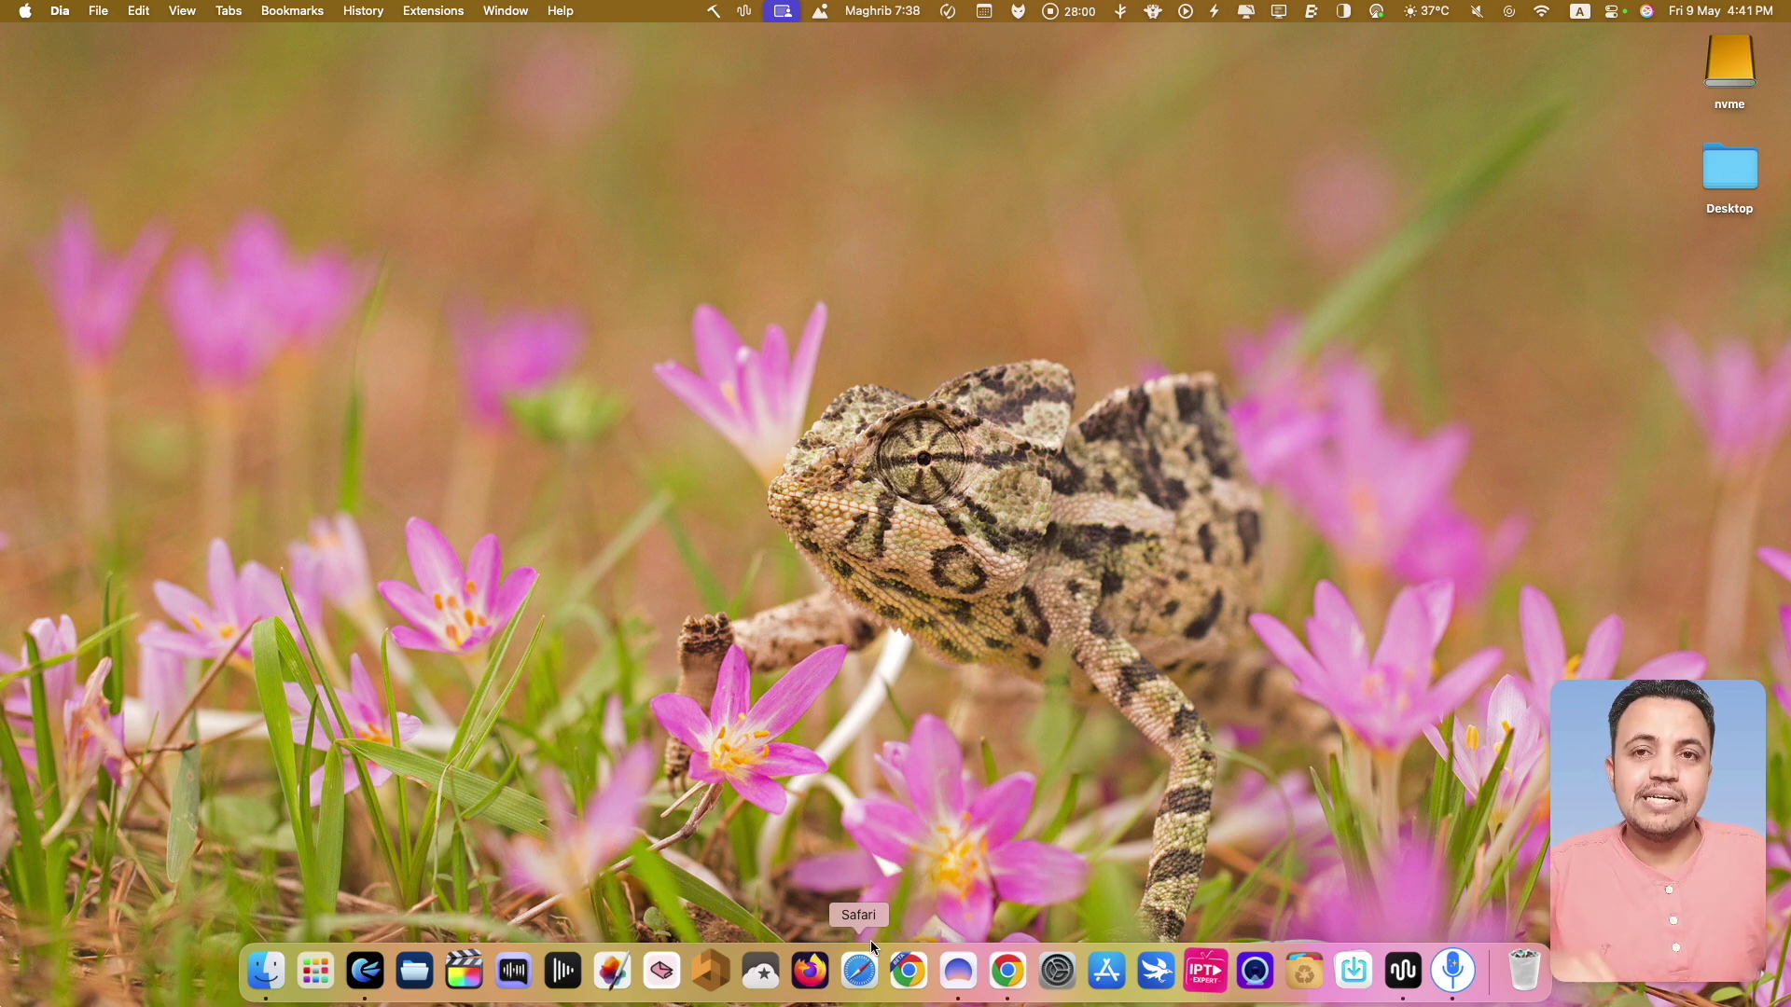
{"action": "left_click", "coordinate": [950, 994]}
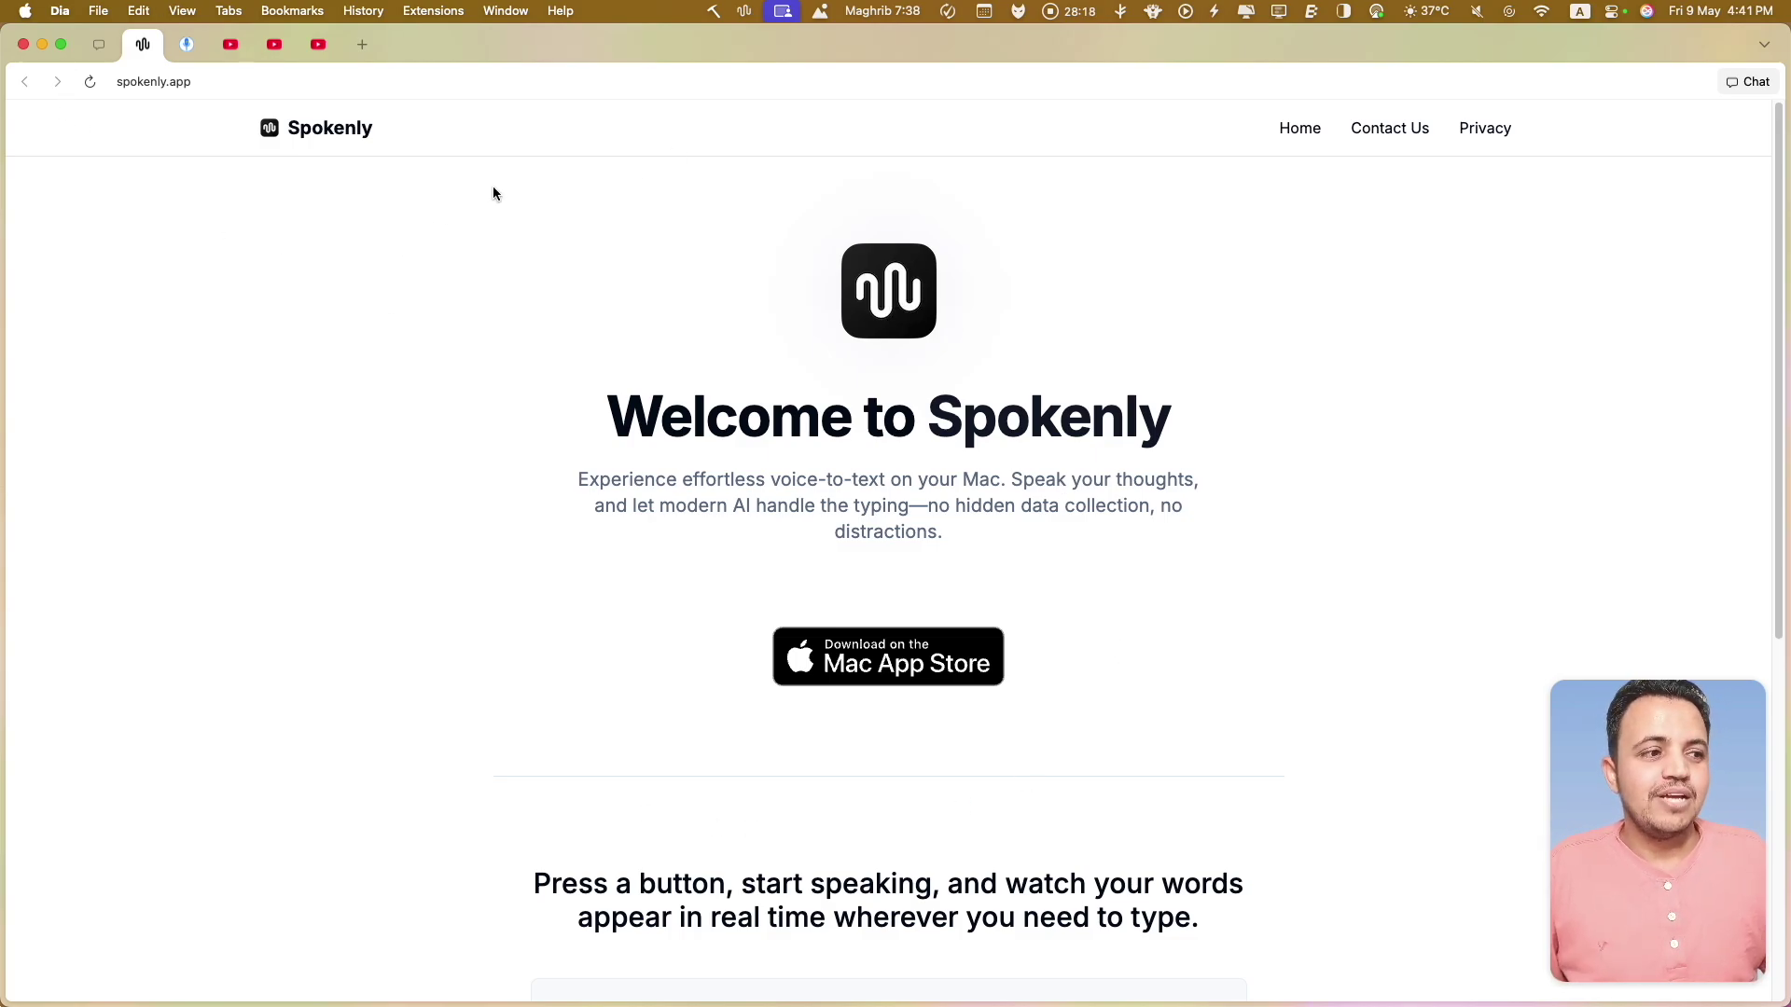
{"action": "left_click", "coordinate": [43, 45]}
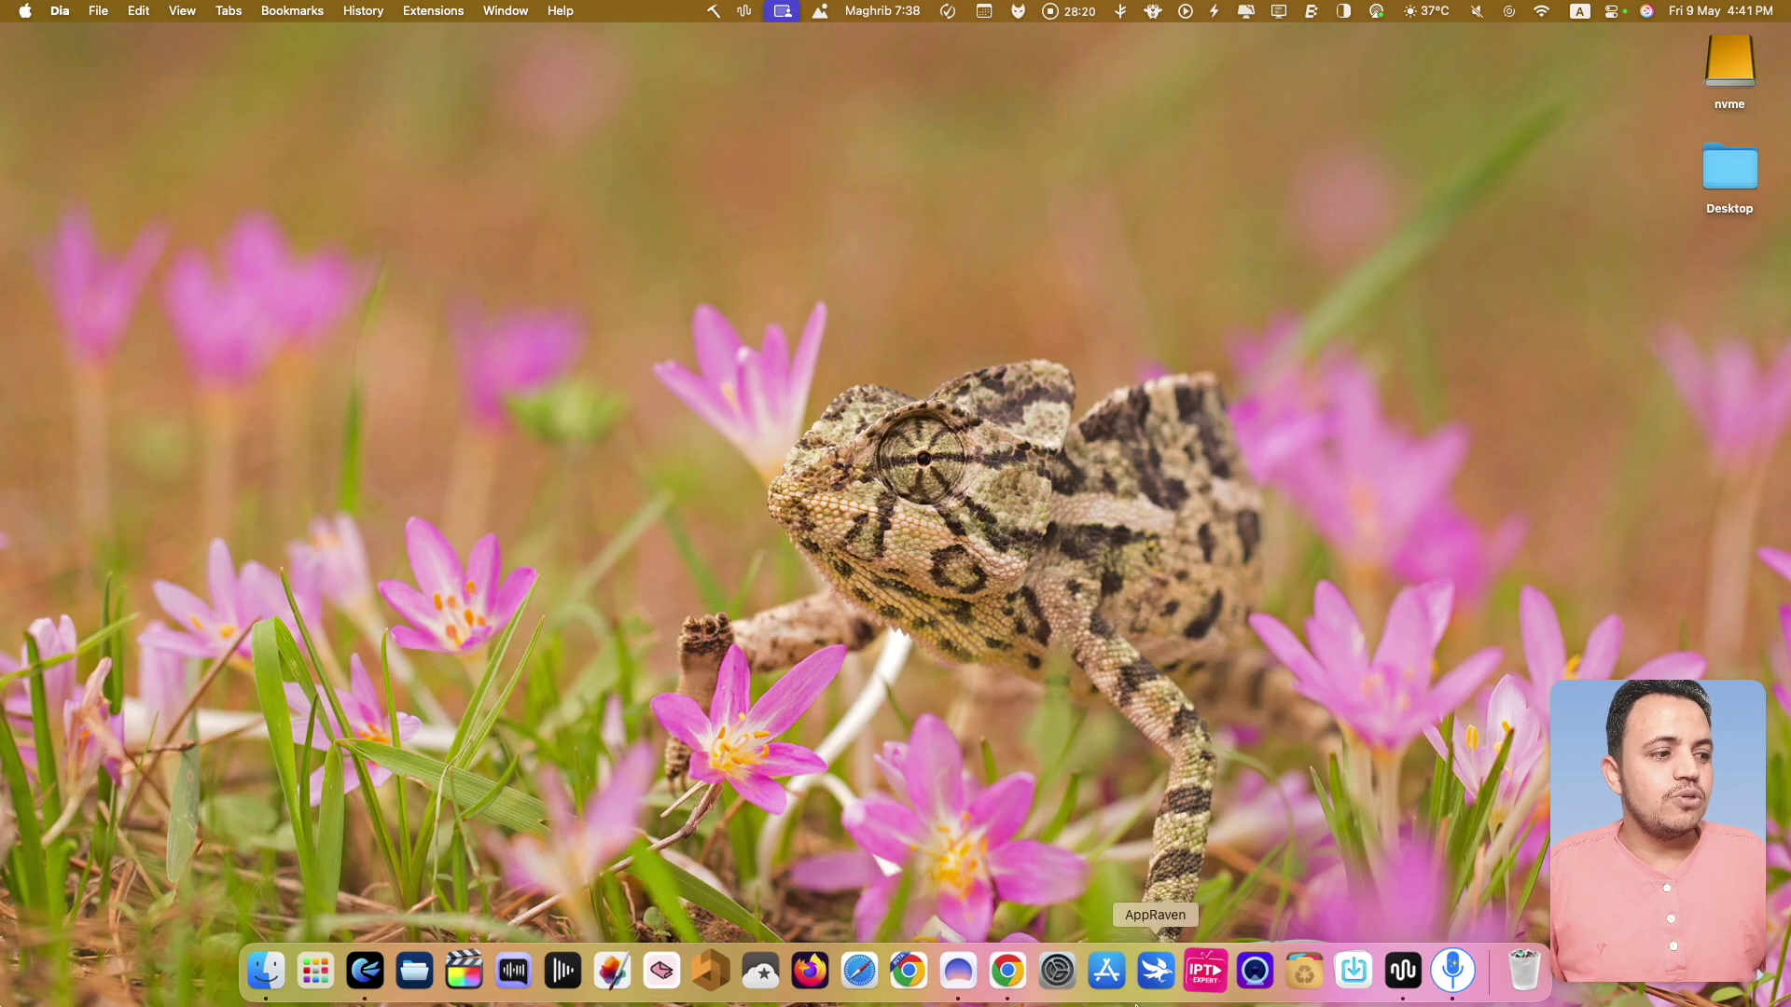
{"action": "left_click", "coordinate": [1401, 970]}
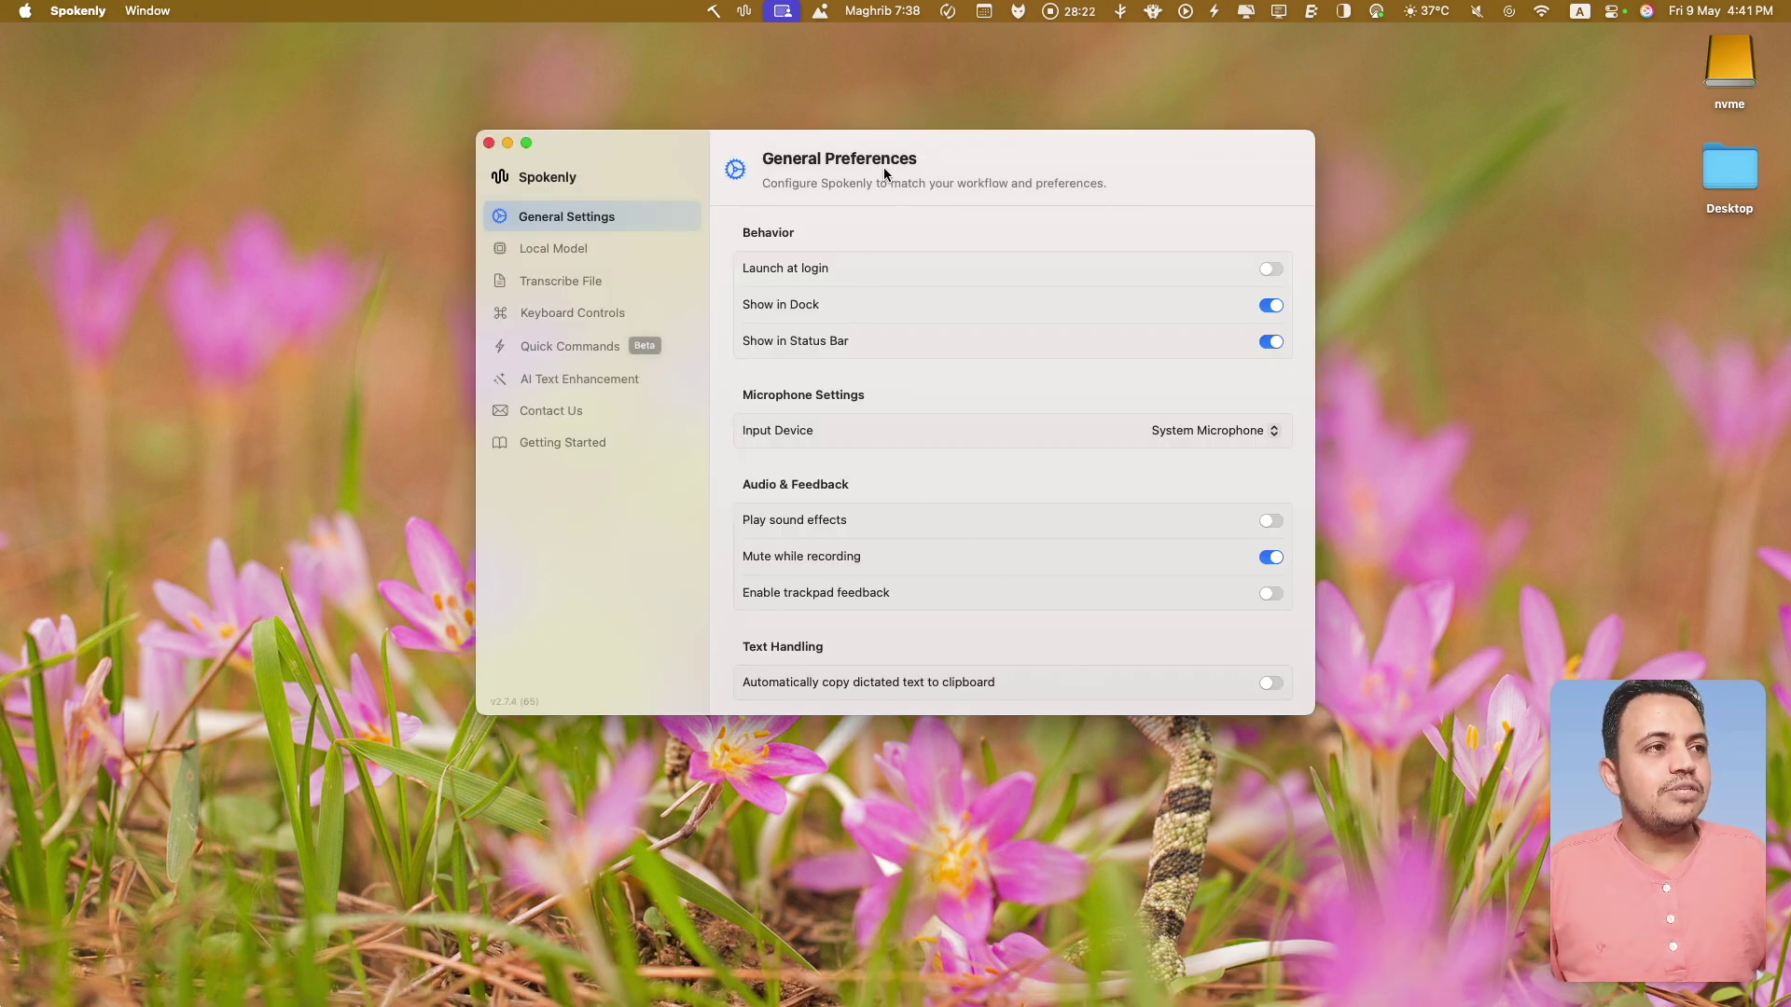
{"action": "left_click_drag", "start_coordinate": [882, 166], "coordinate": [712, 177]}
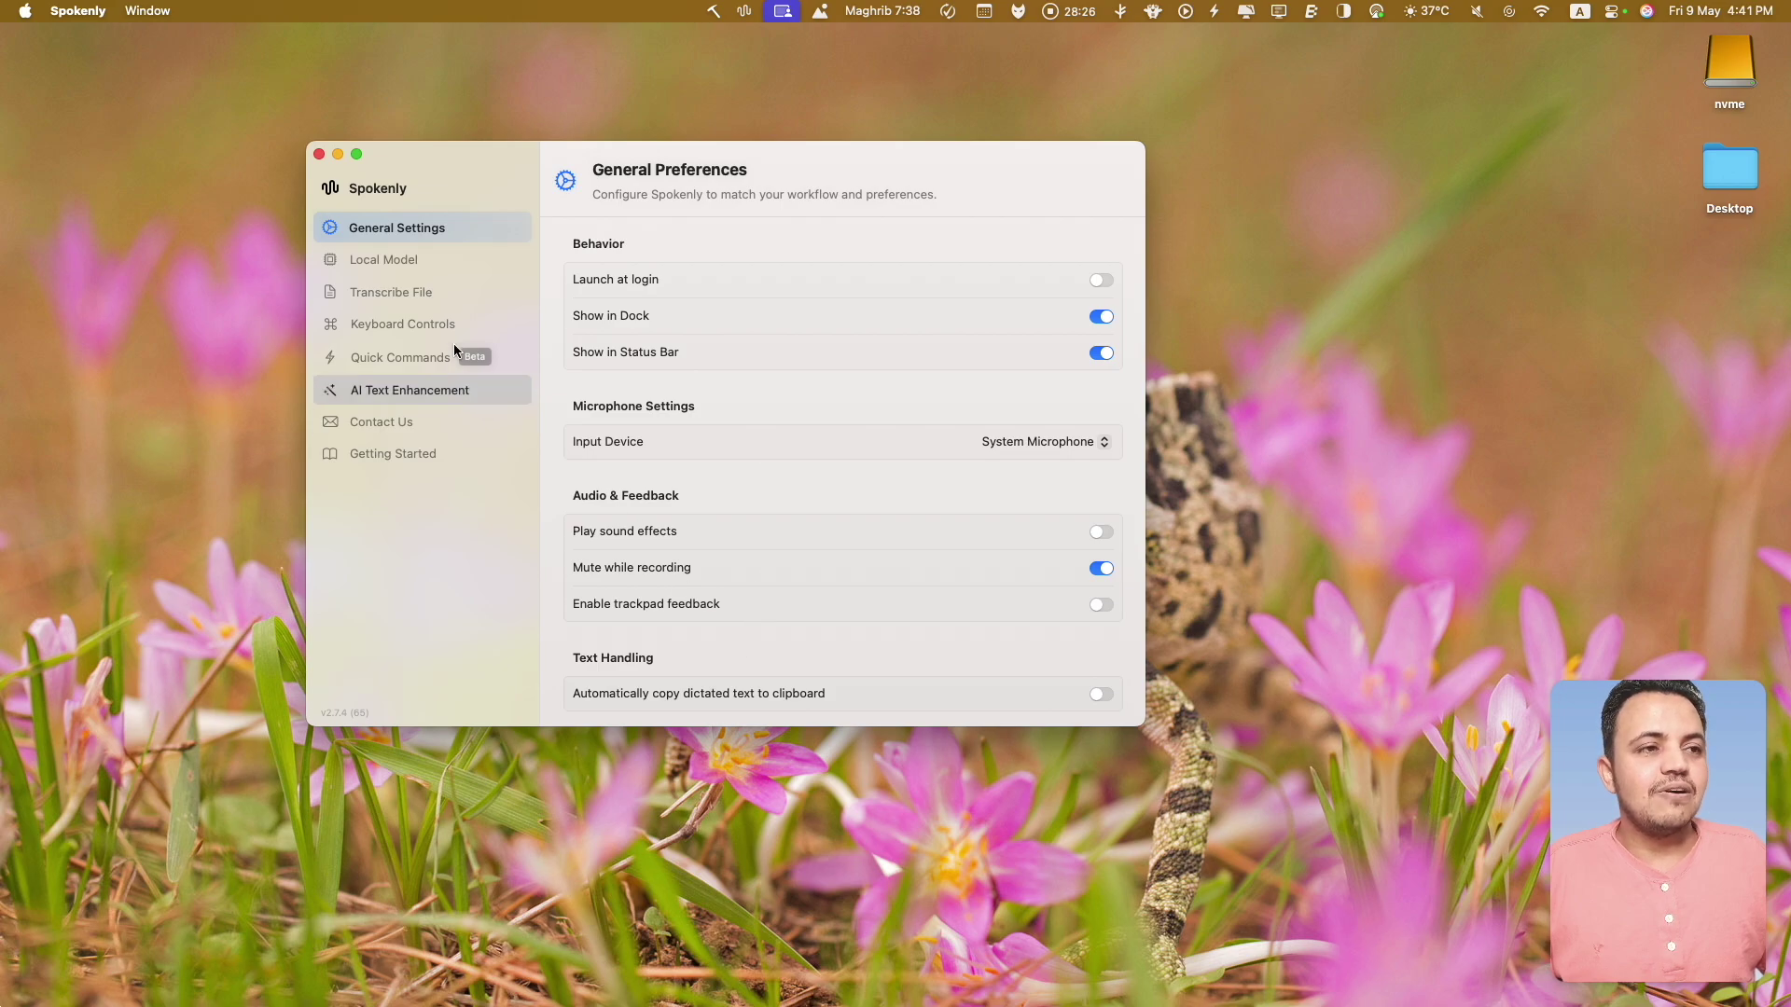
Step: Review Spokenly's list of transcription models and select GPT-4o Transcribe as the active model
{"action": "left_click", "coordinate": [378, 262]}
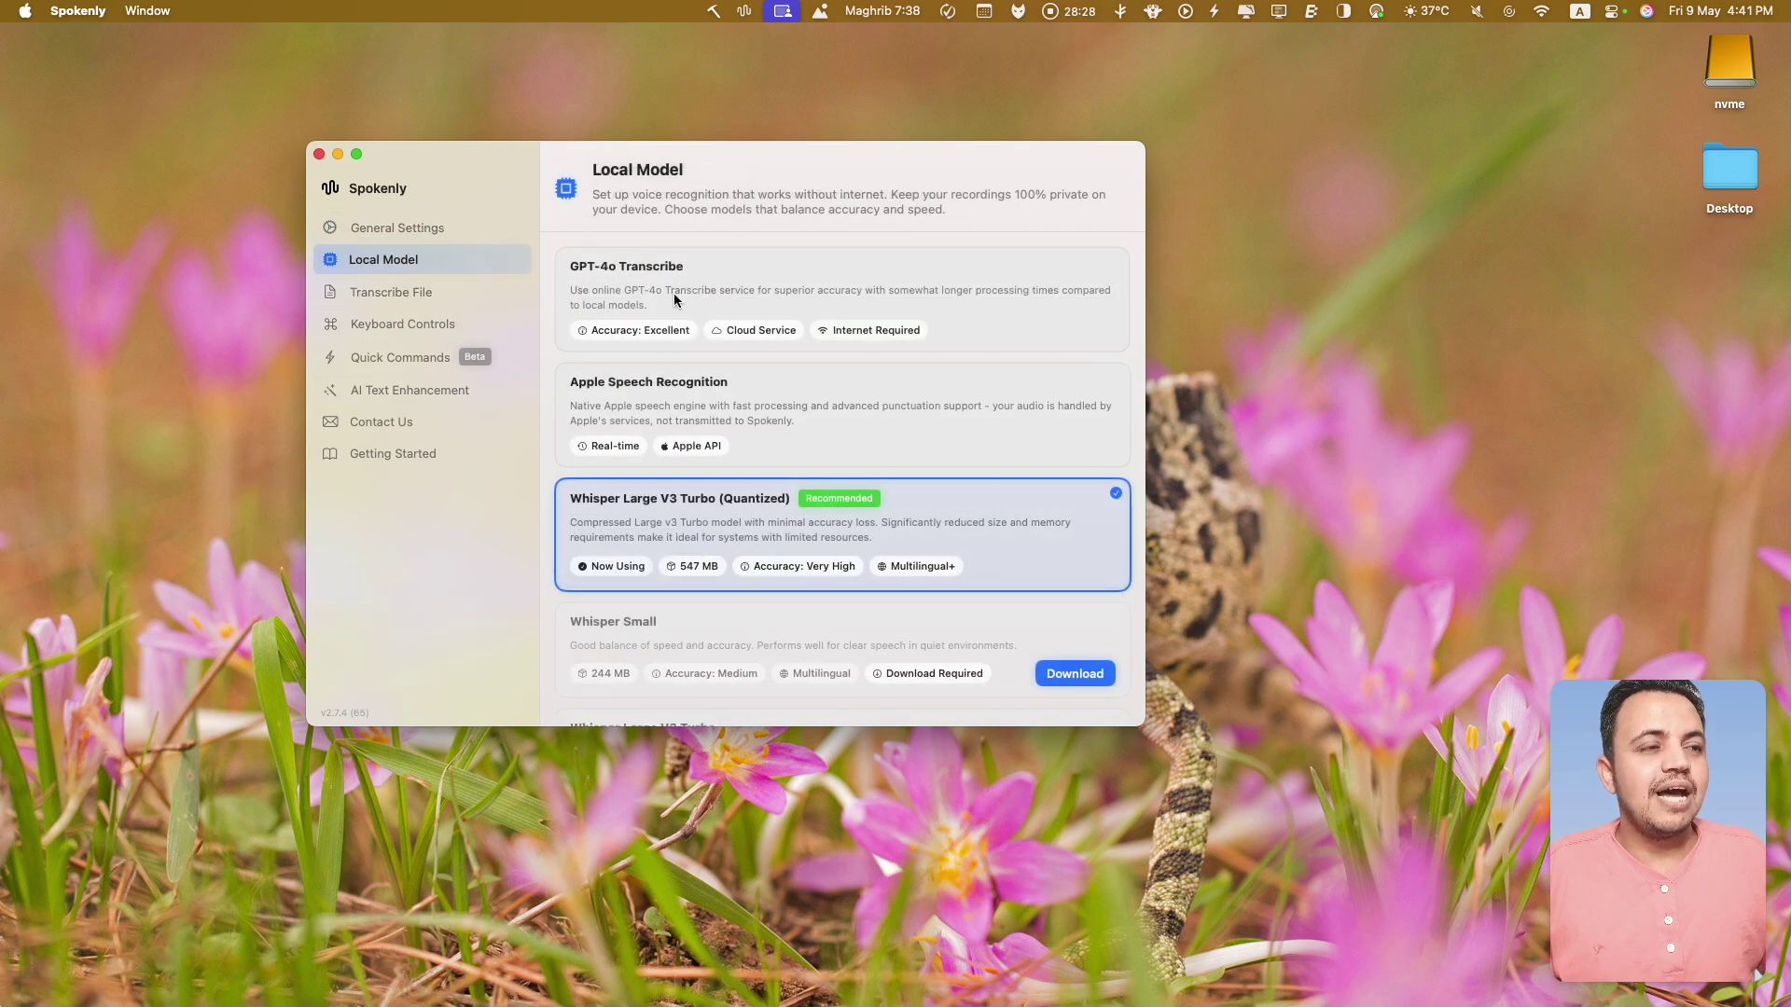
{"action": "scroll", "coordinate": [755, 506], "scroll_direction": "down", "scroll_amount": 5}
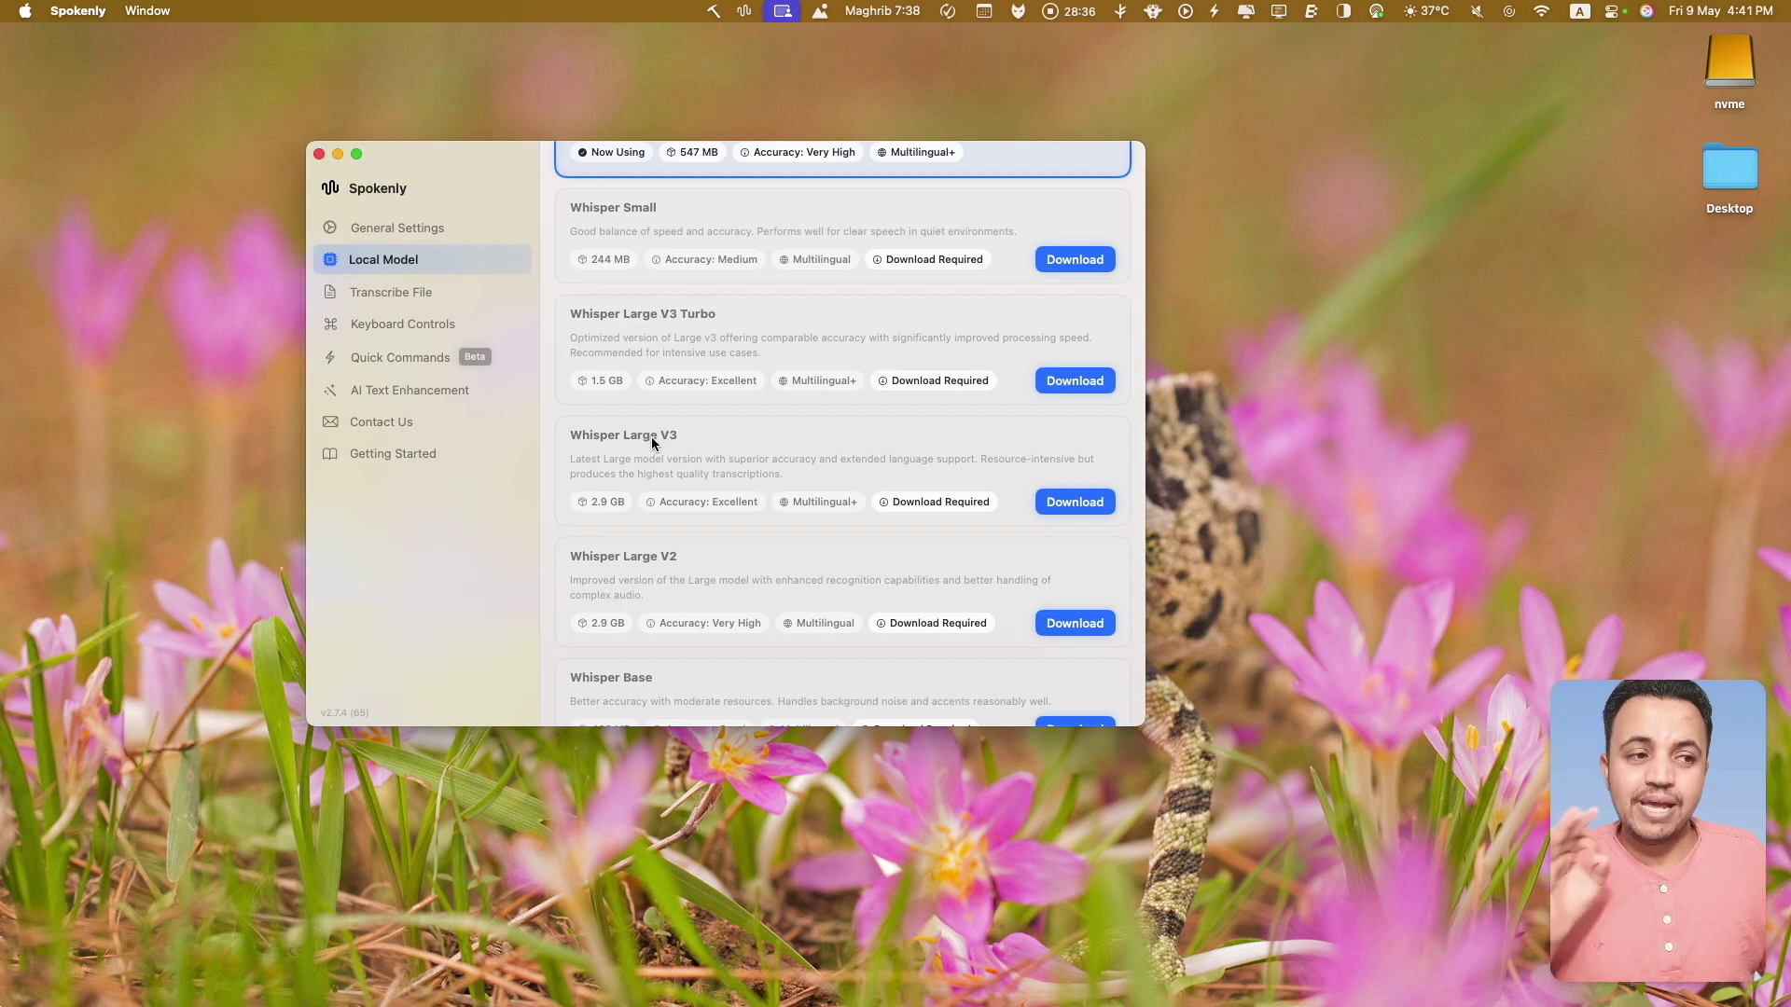
{"action": "scroll", "coordinate": [669, 450], "scroll_direction": "up", "scroll_amount": 2}
{"action": "scroll", "coordinate": [669, 451], "scroll_direction": "up", "scroll_amount": 4}
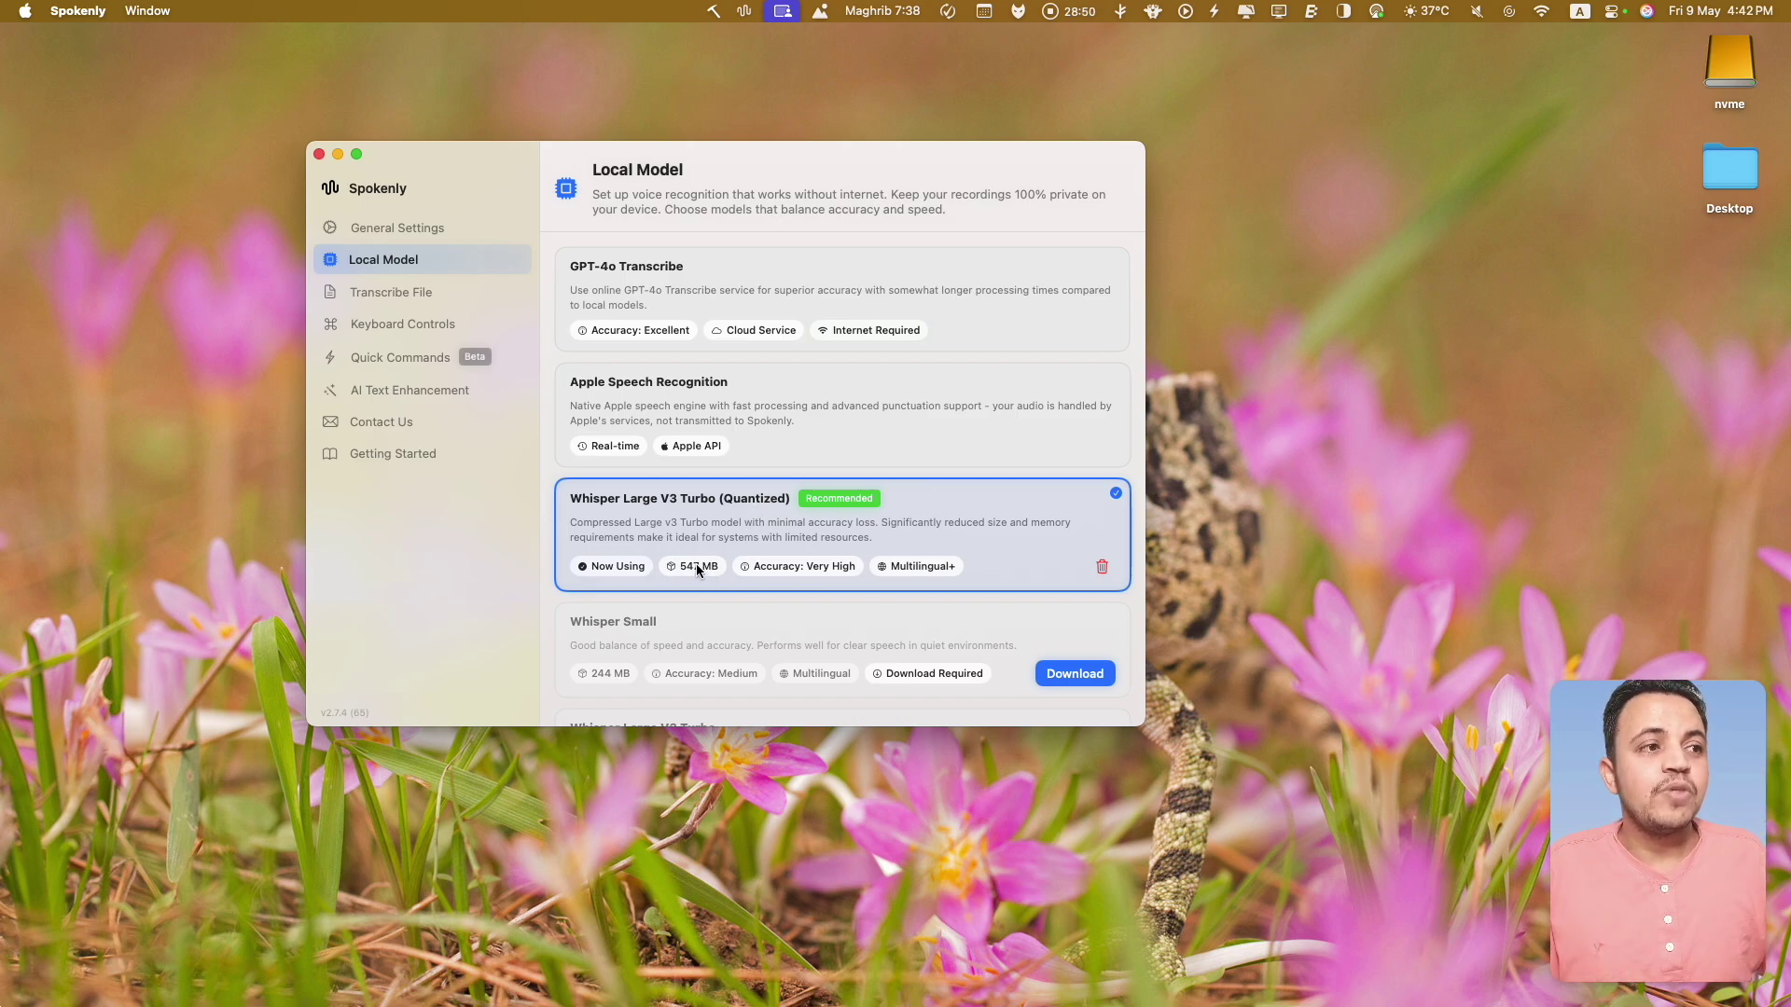
{"action": "scroll", "coordinate": [708, 643], "scroll_direction": "down", "scroll_amount": 5}
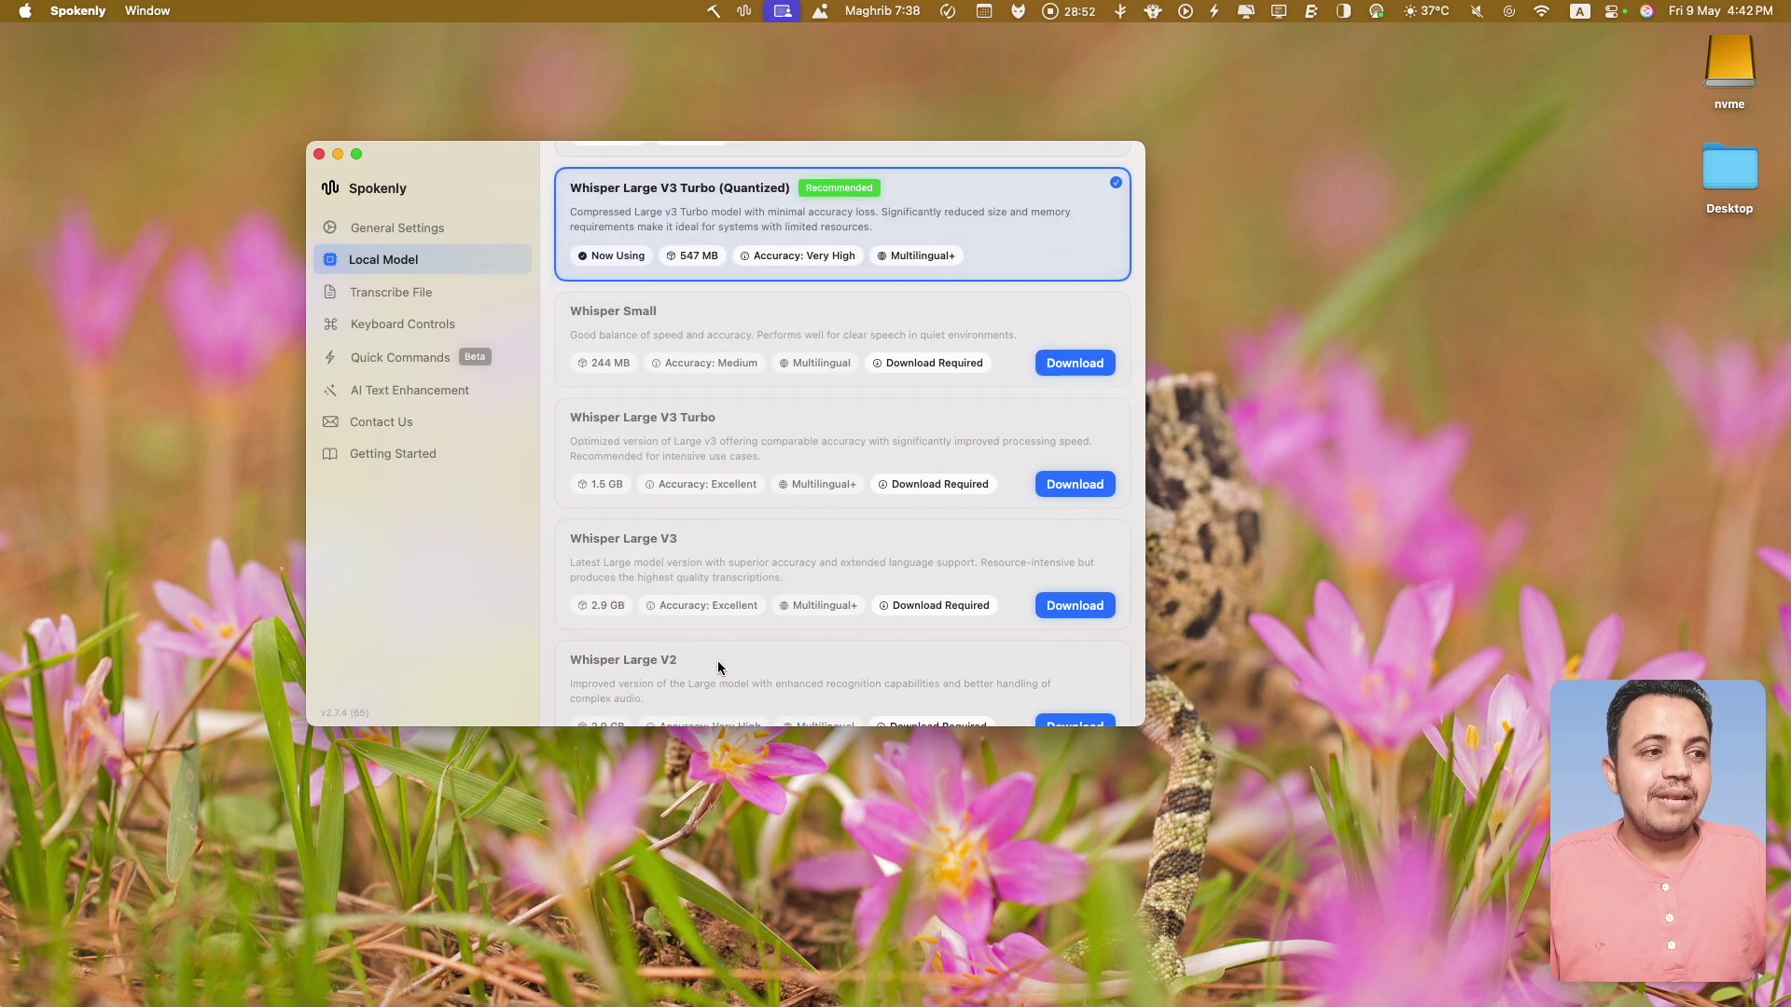
{"action": "scroll", "coordinate": [720, 668], "scroll_direction": "up", "scroll_amount": 5}
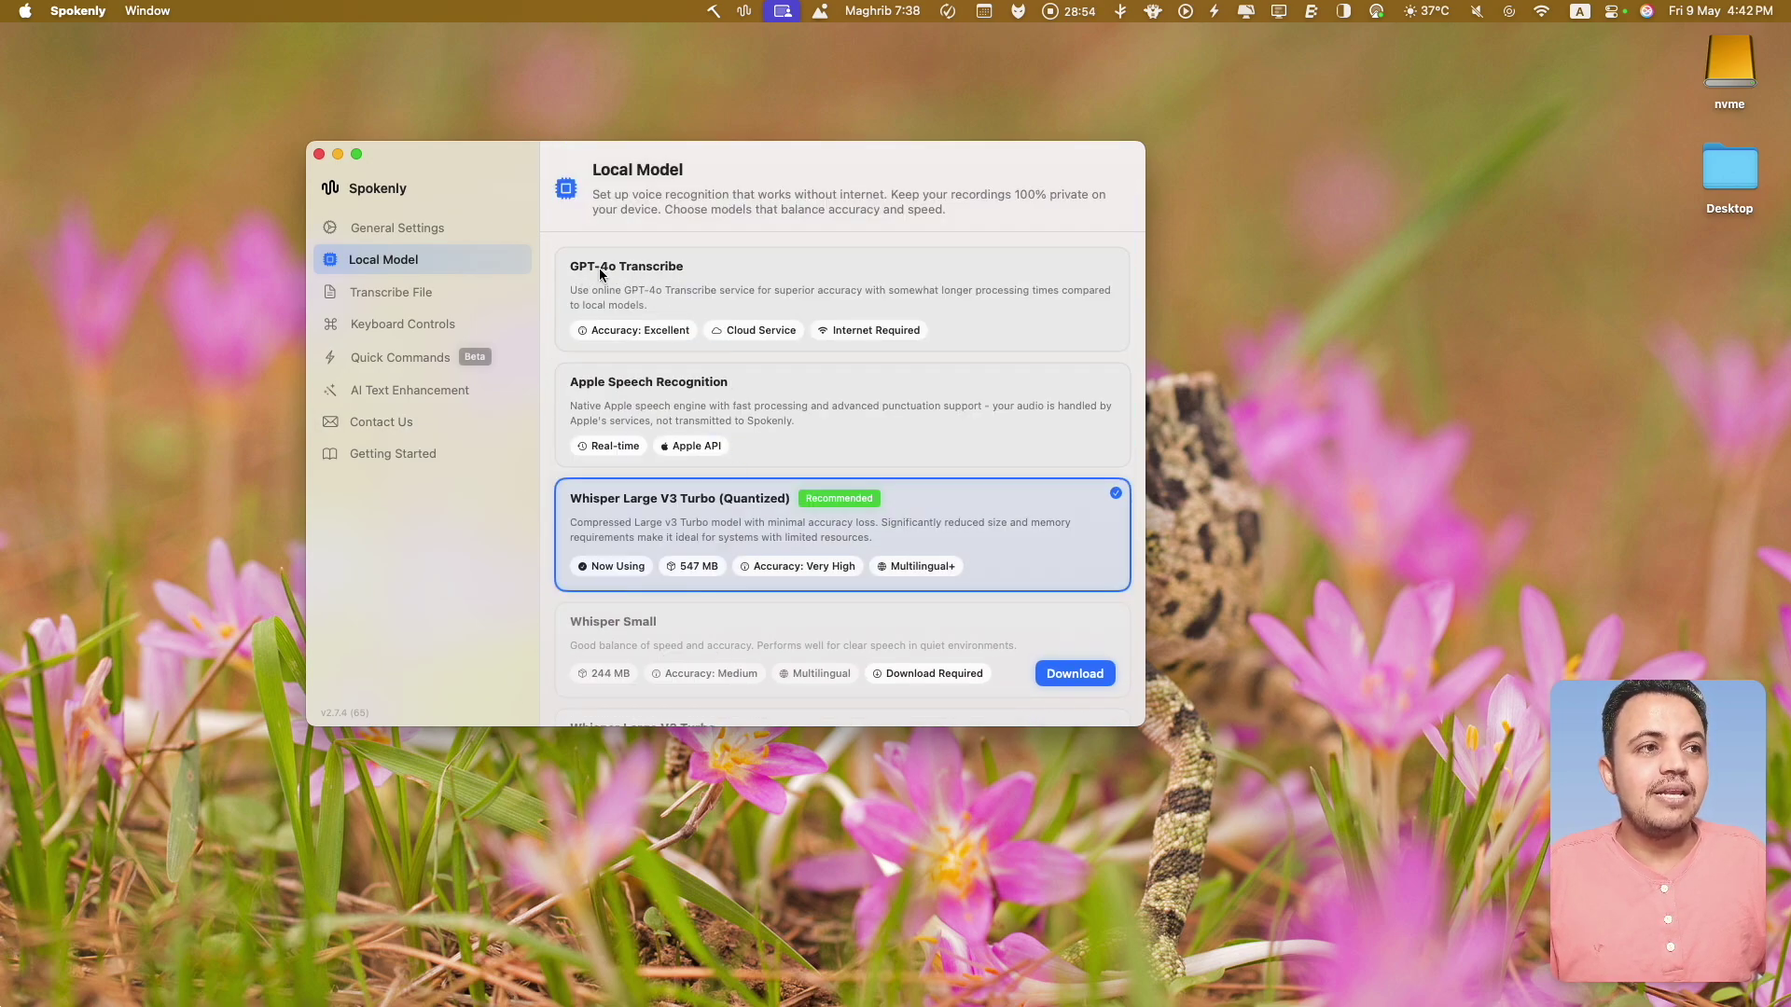
{"action": "left_click", "coordinate": [641, 280]}
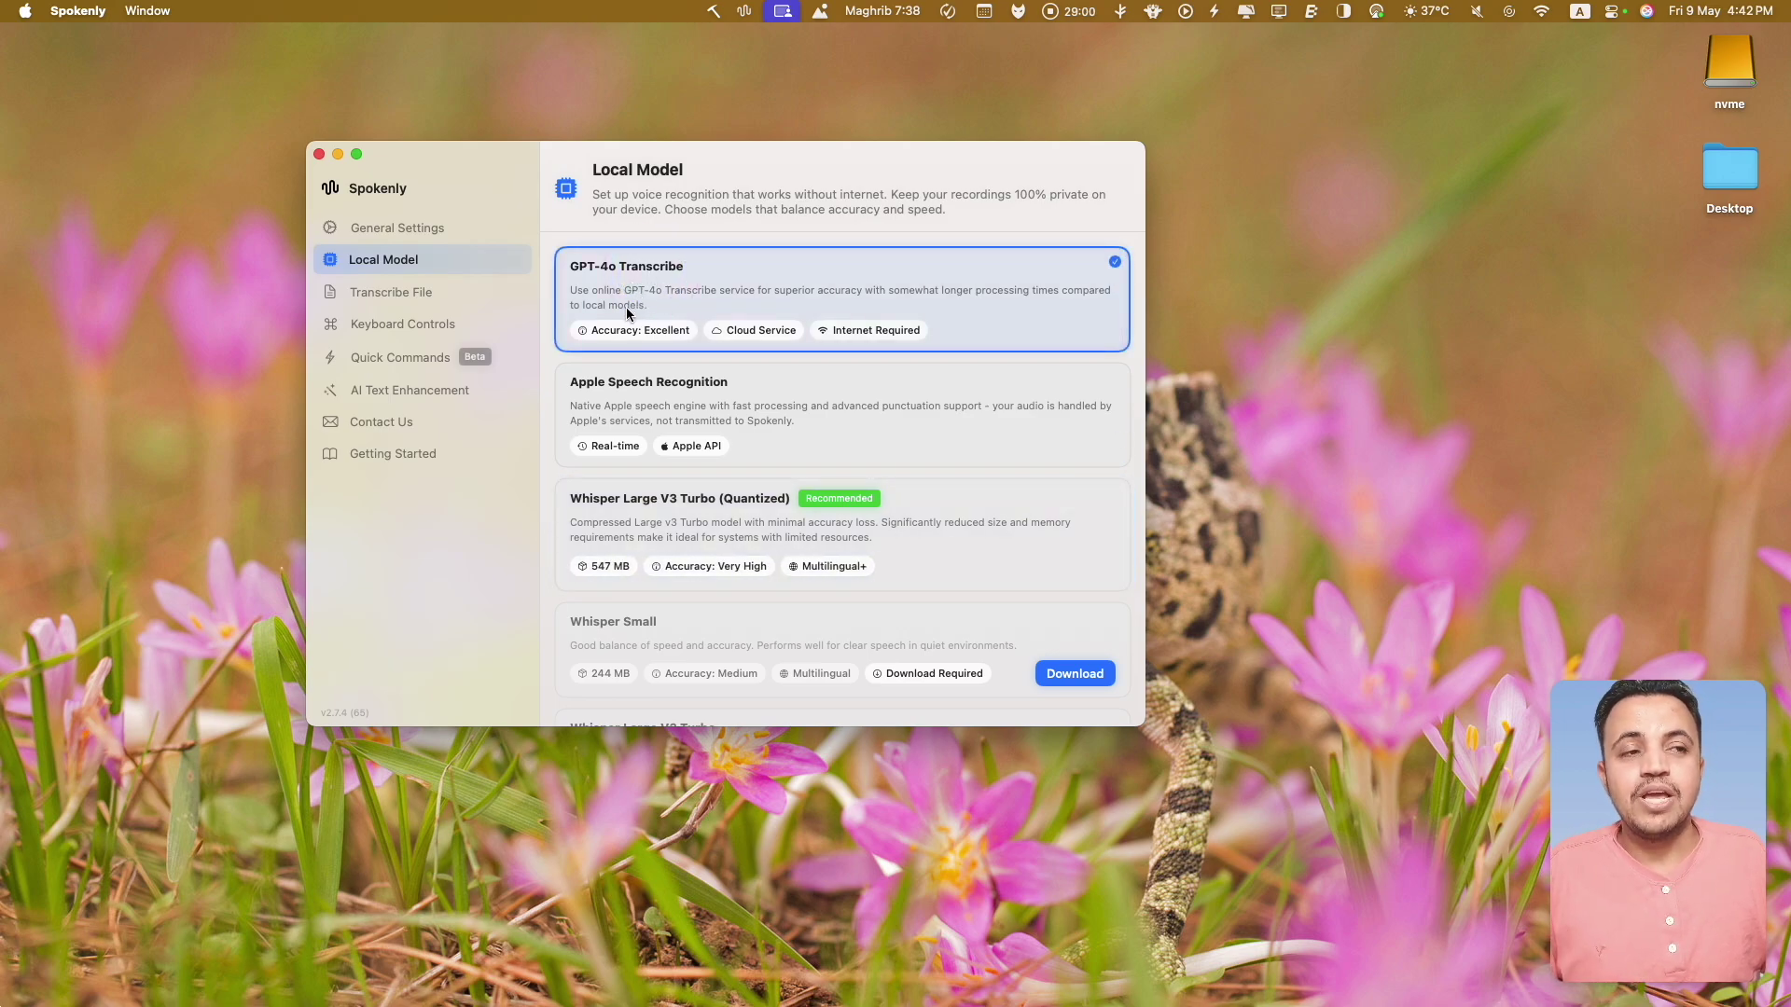
Step: Examine the file transcription page, the keyboard controls, and the action types for a new quick command without creating one
{"action": "left_click", "coordinate": [400, 292]}
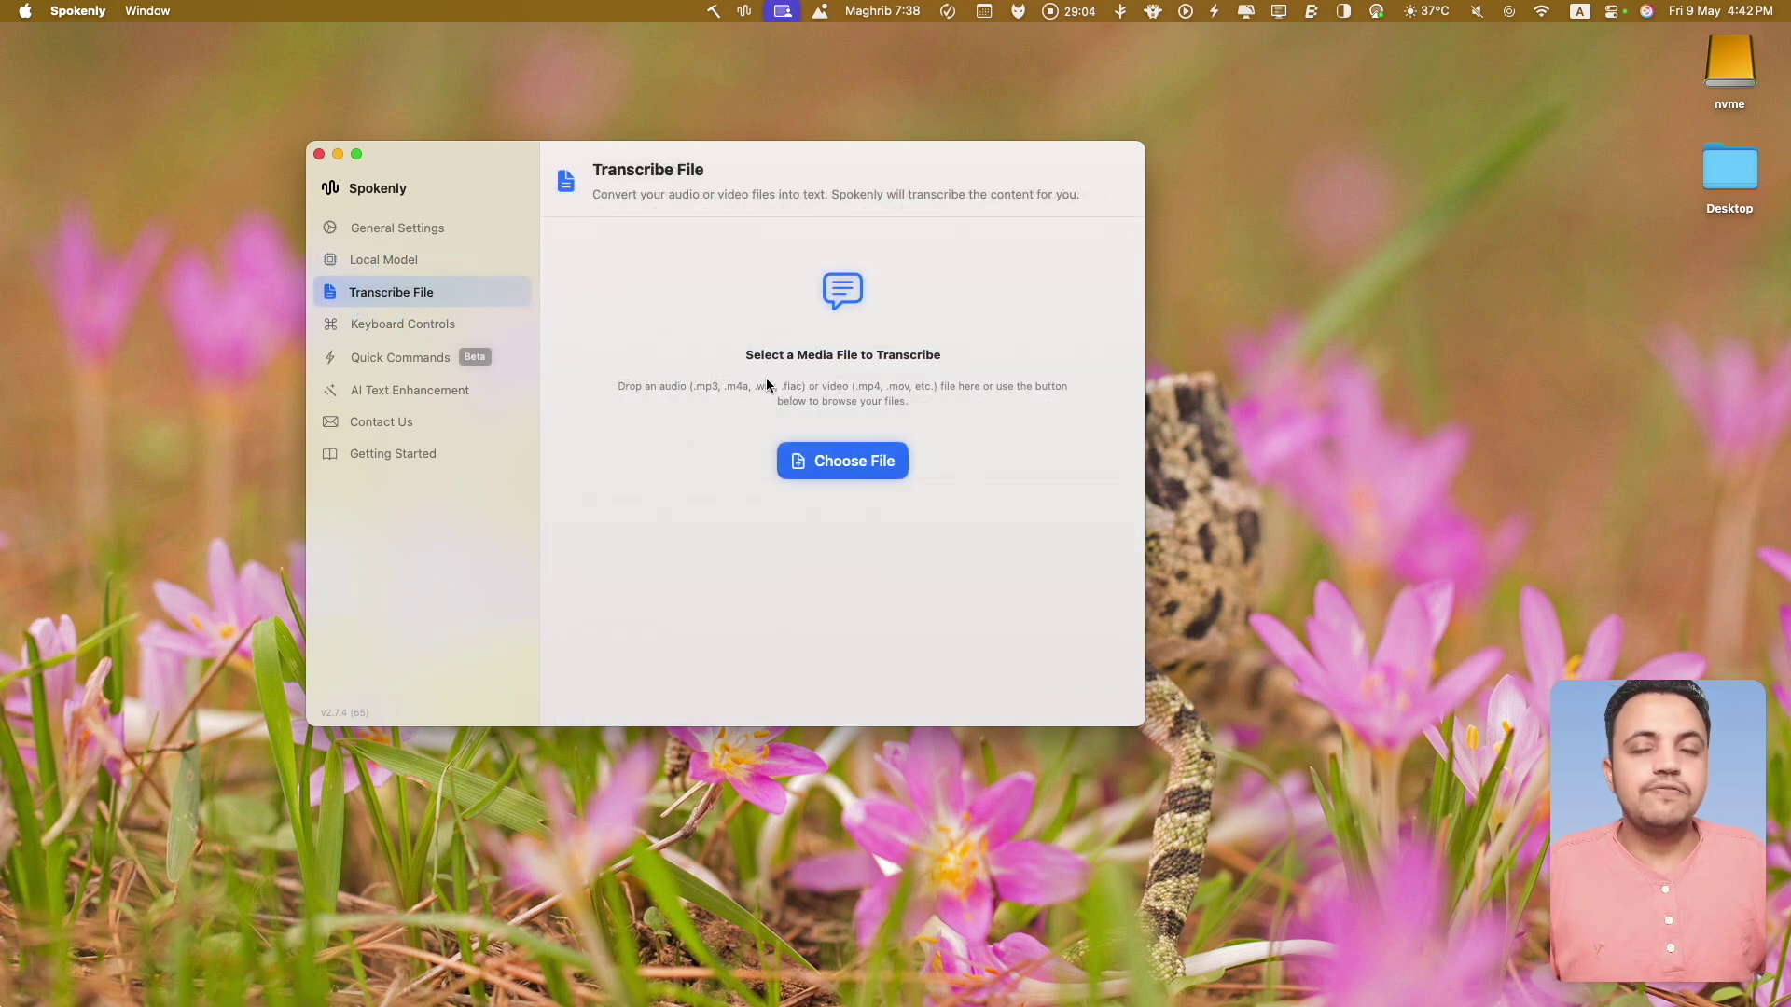
{"action": "left_click", "coordinate": [412, 328]}
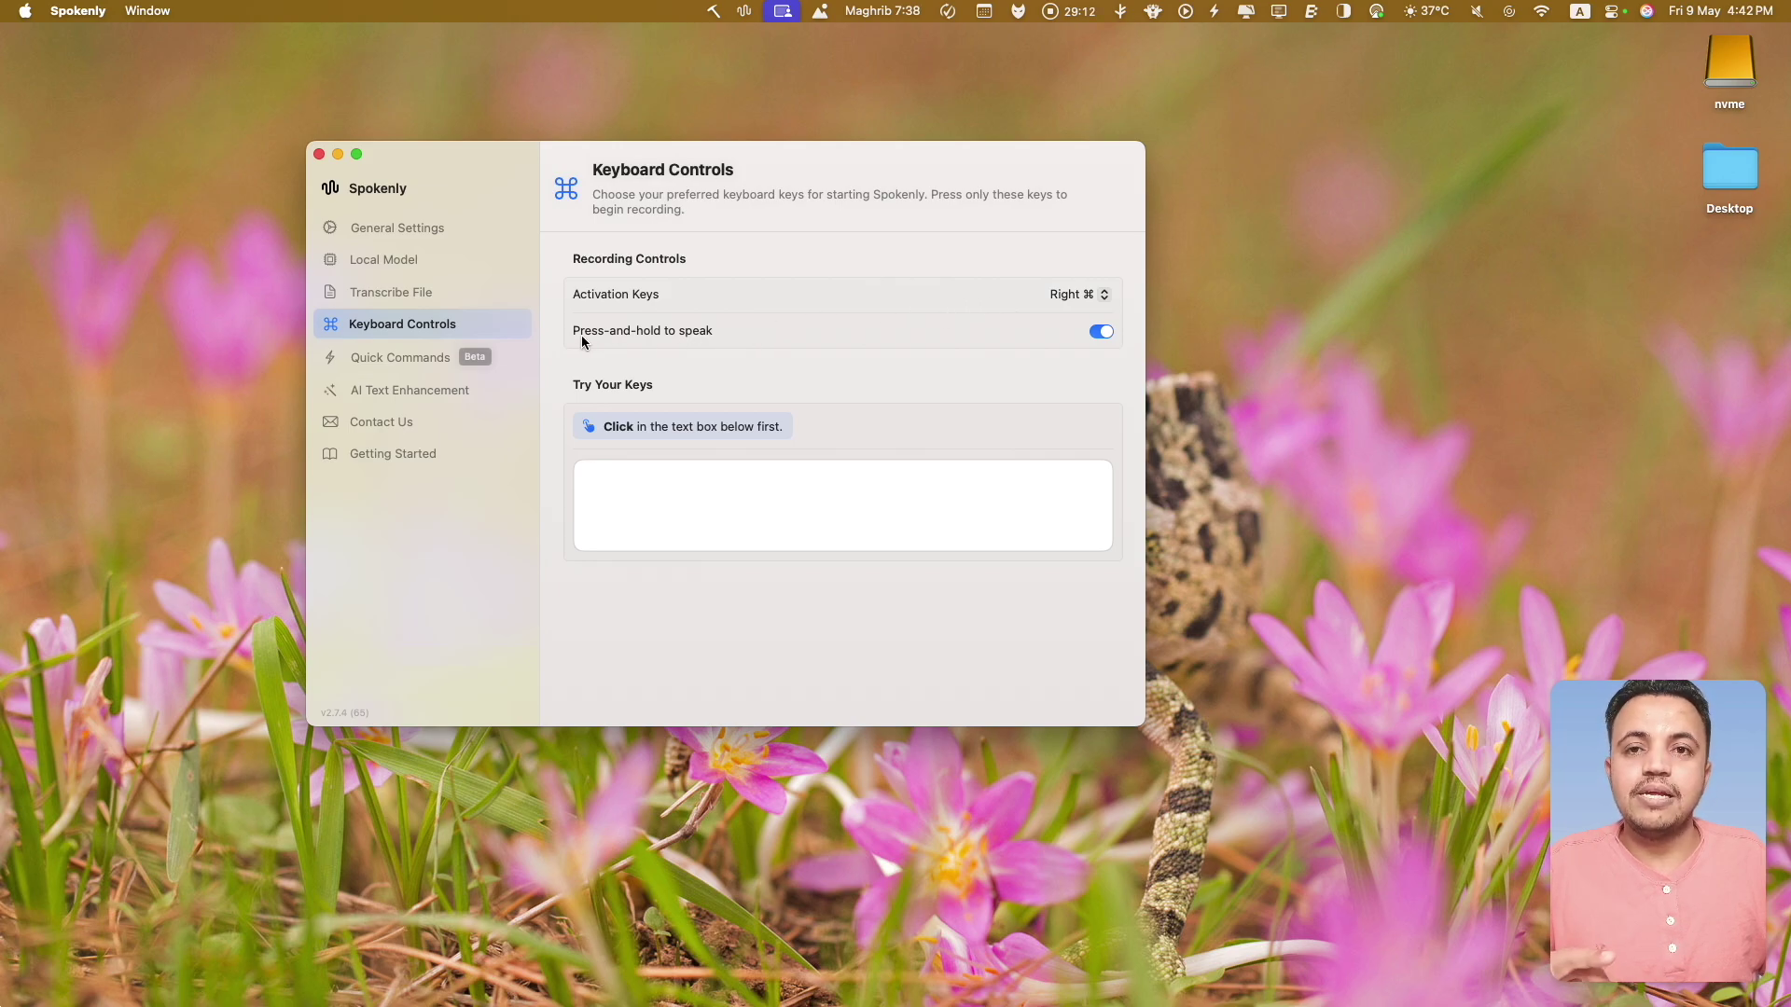
{"action": "left_click", "coordinate": [427, 358]}
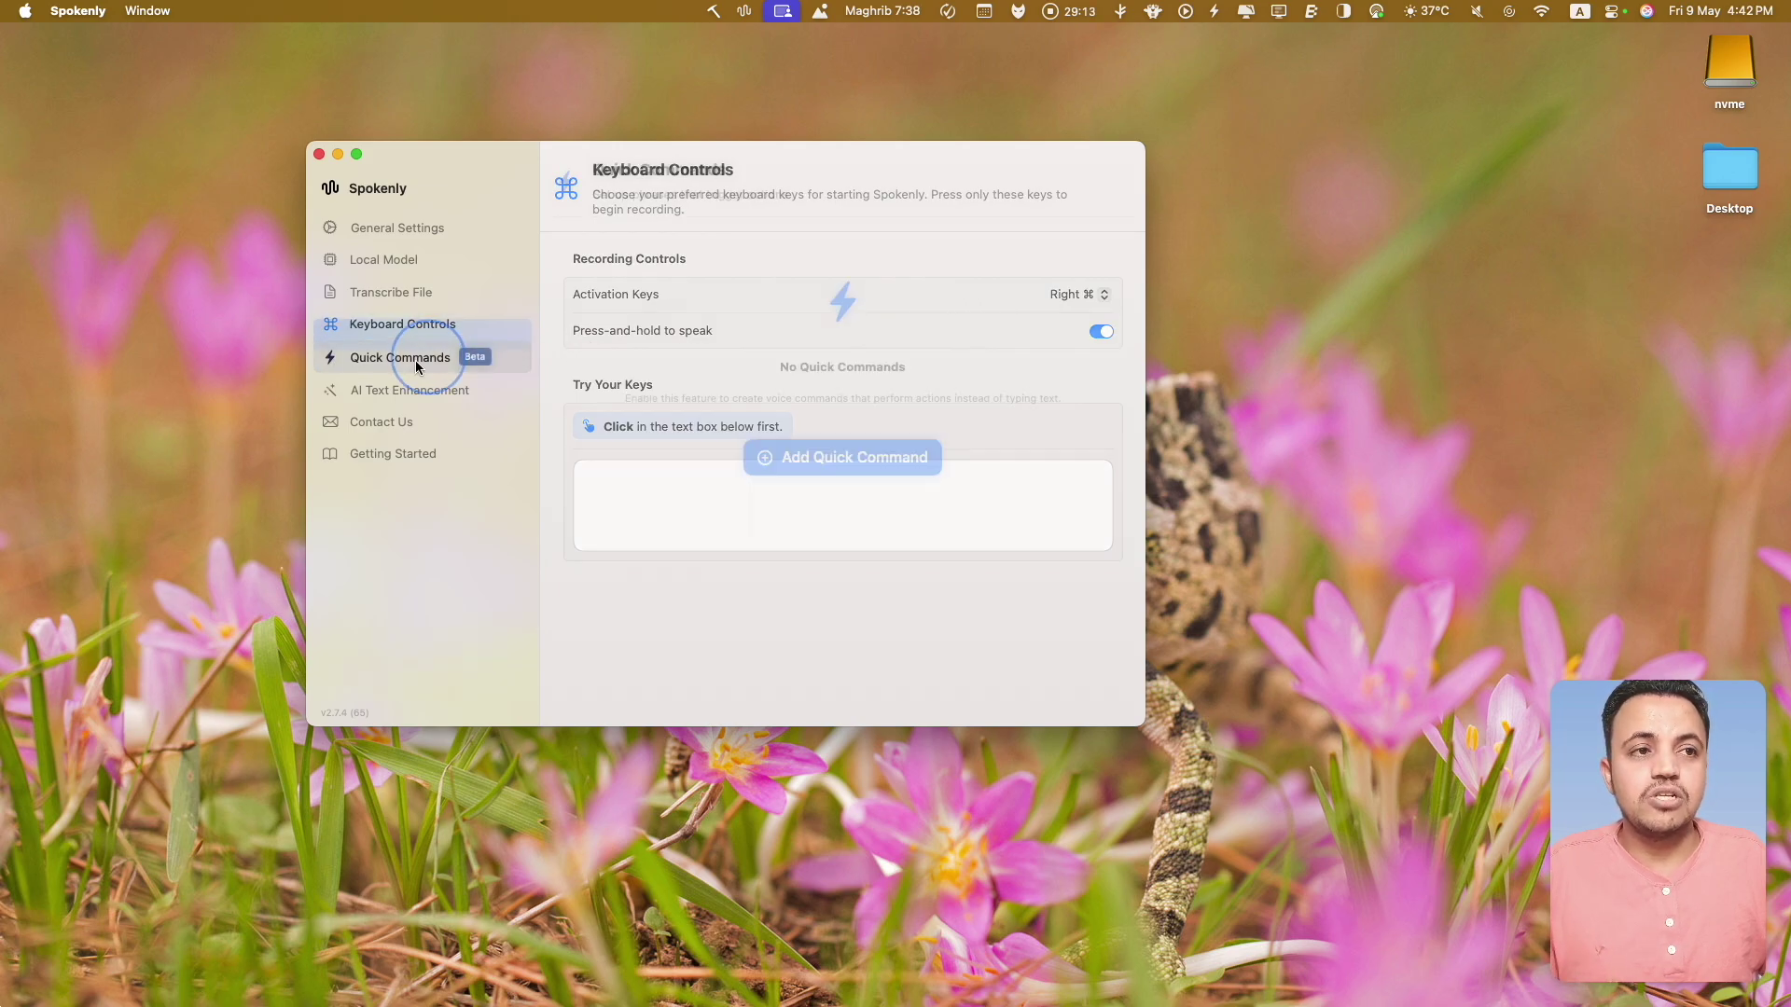
{"action": "left_click", "coordinate": [833, 464]}
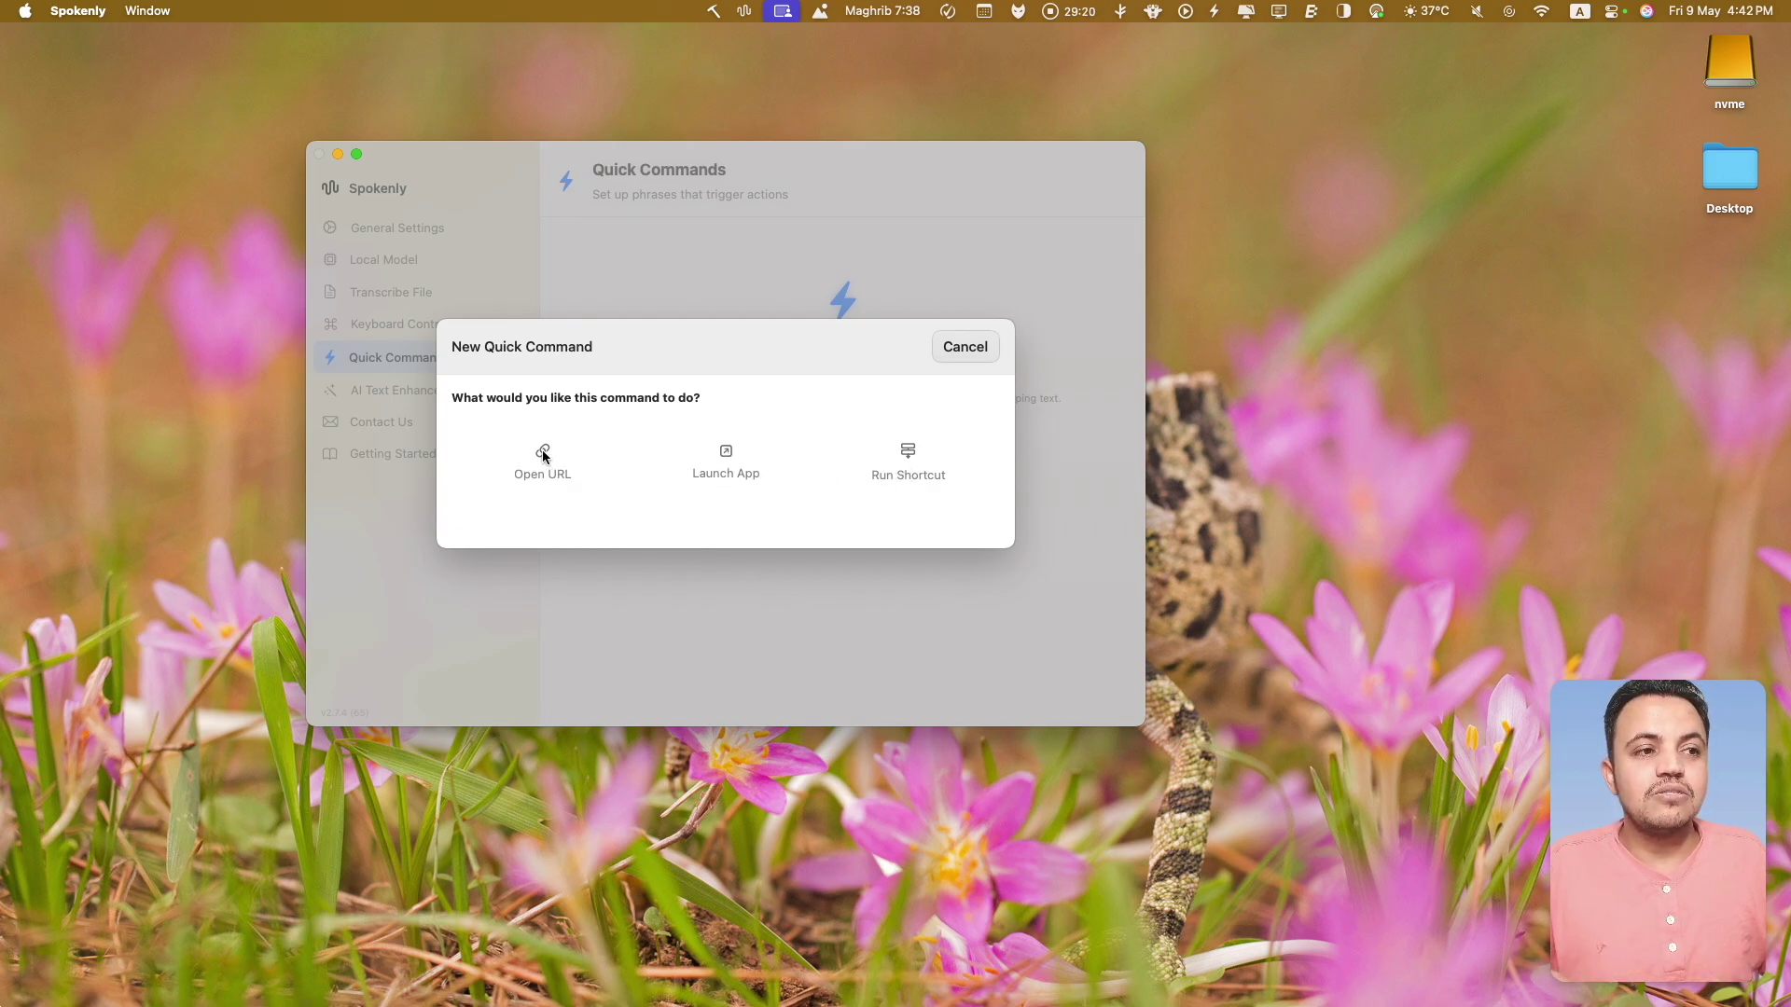
{"action": "left_click", "coordinate": [961, 346]}
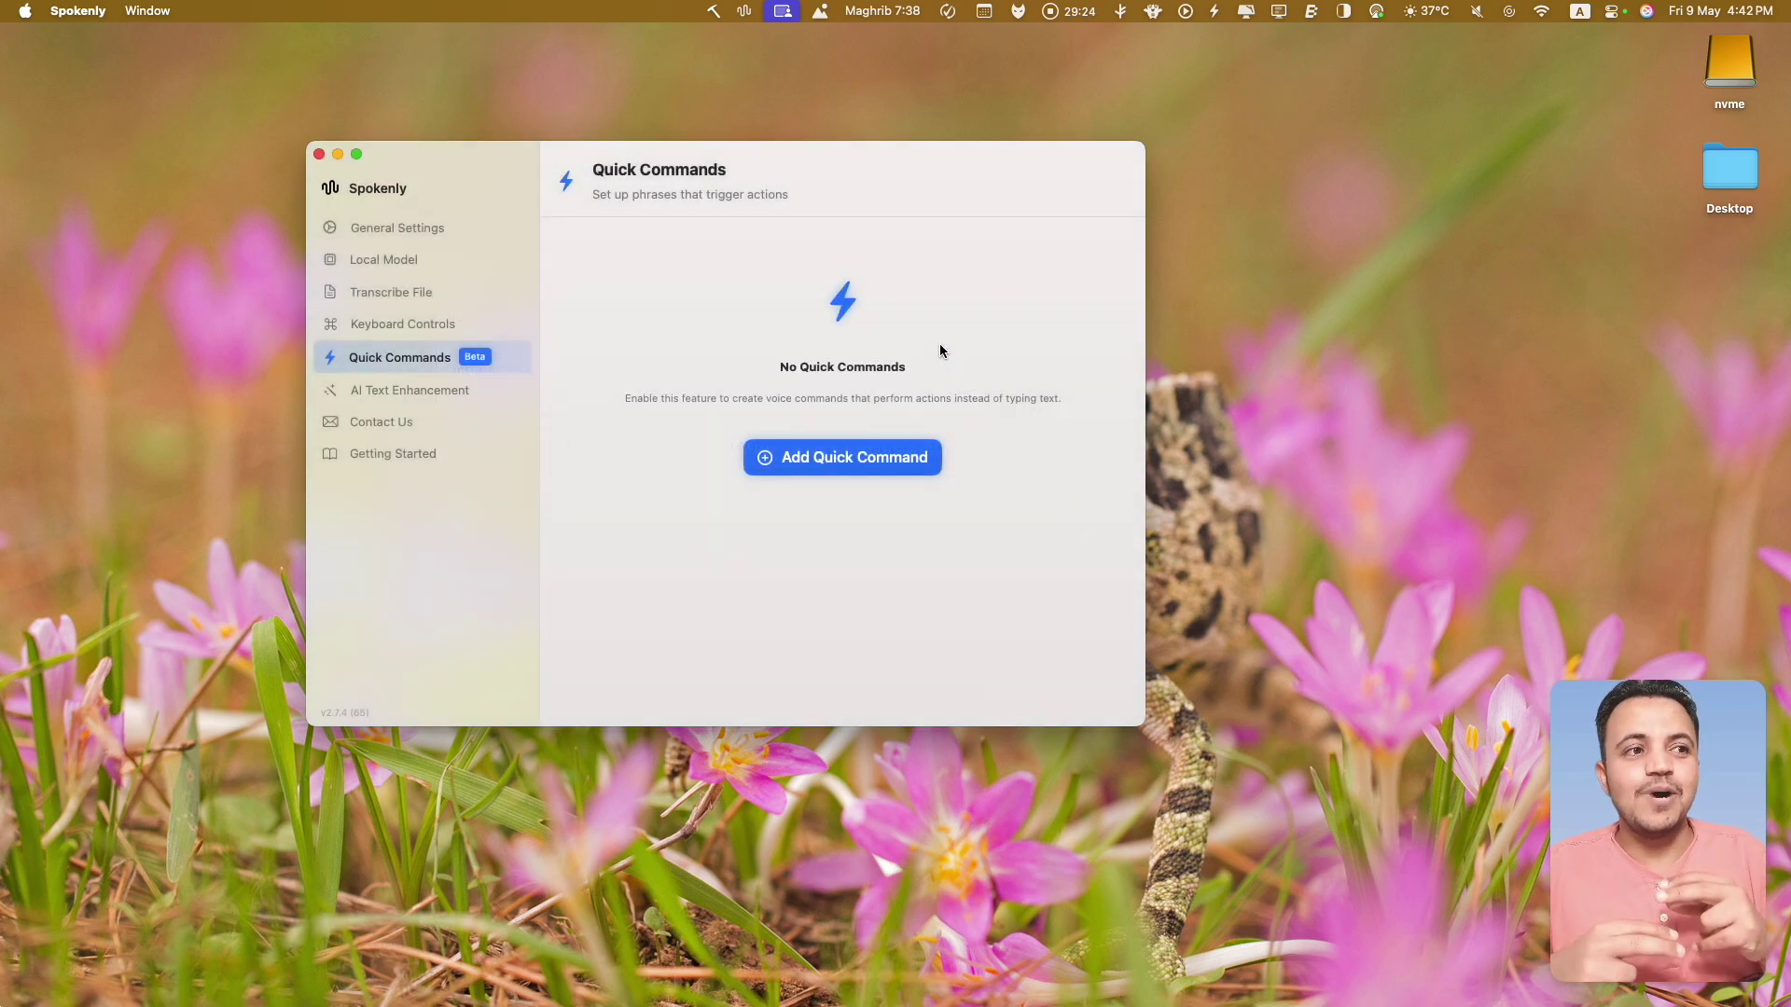
Step: Examine the AI text enhancement settings and the provider types that can be added, and close the provider dialog without adding one
{"action": "left_click", "coordinate": [377, 399]}
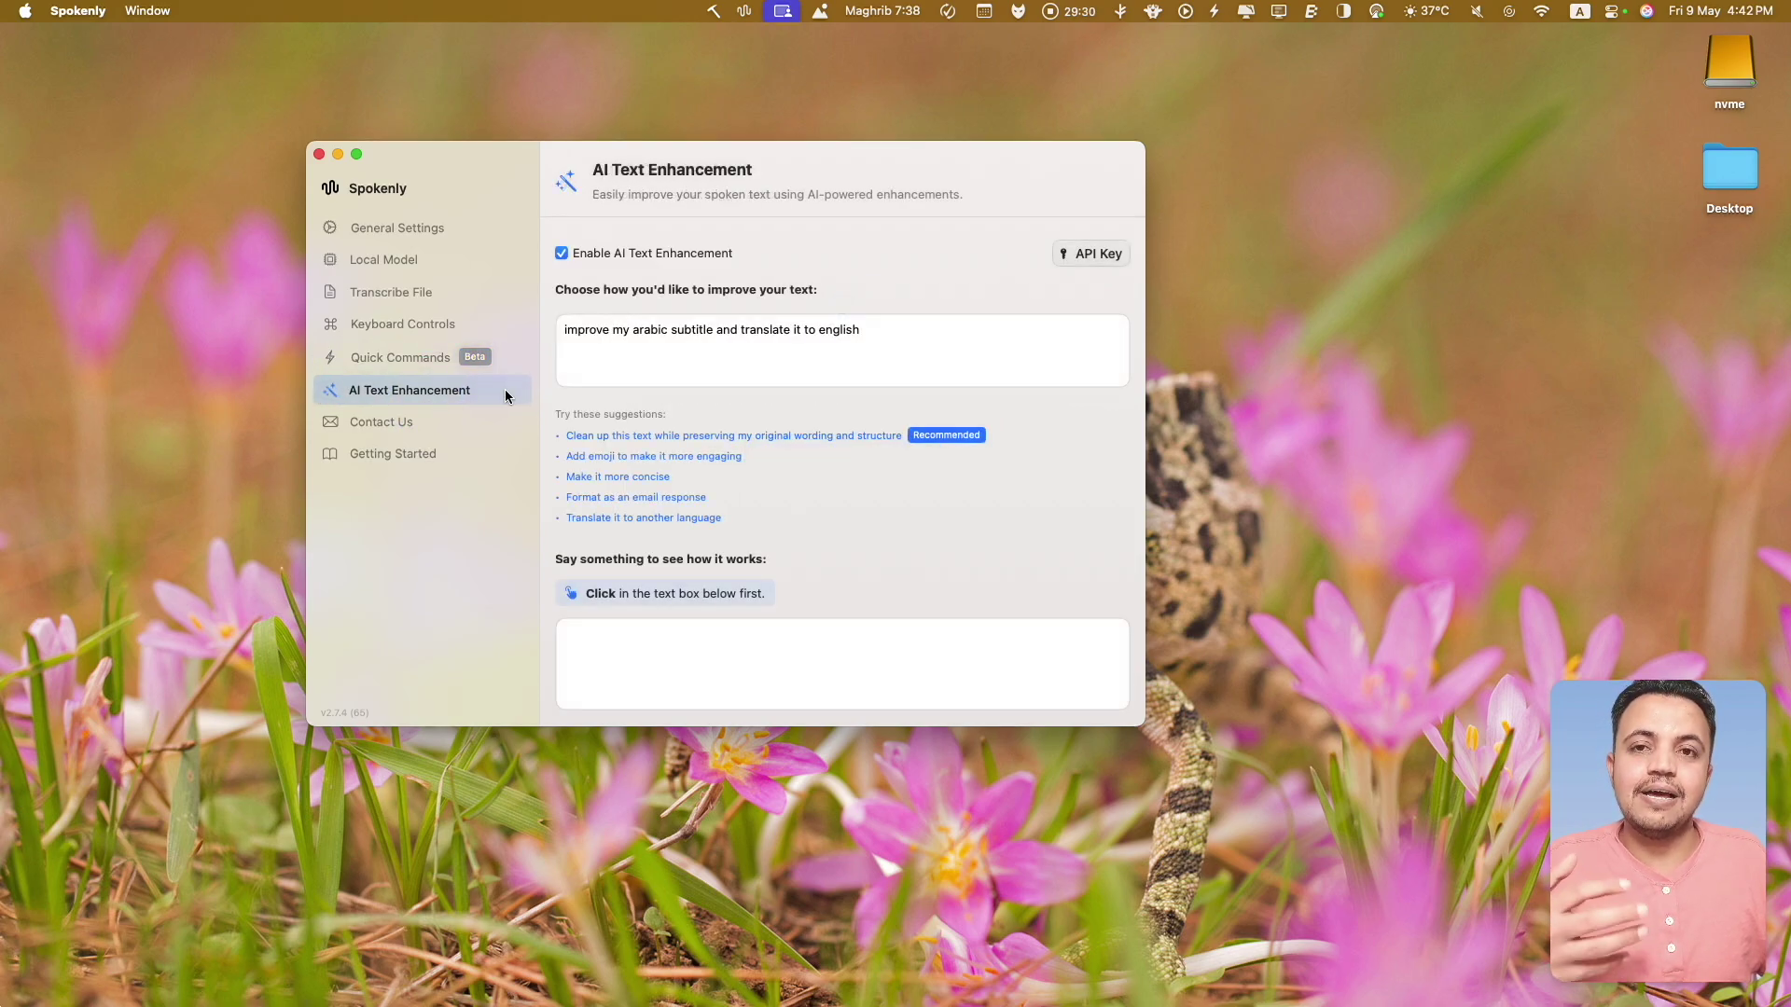
{"action": "left_click", "coordinate": [1110, 252]}
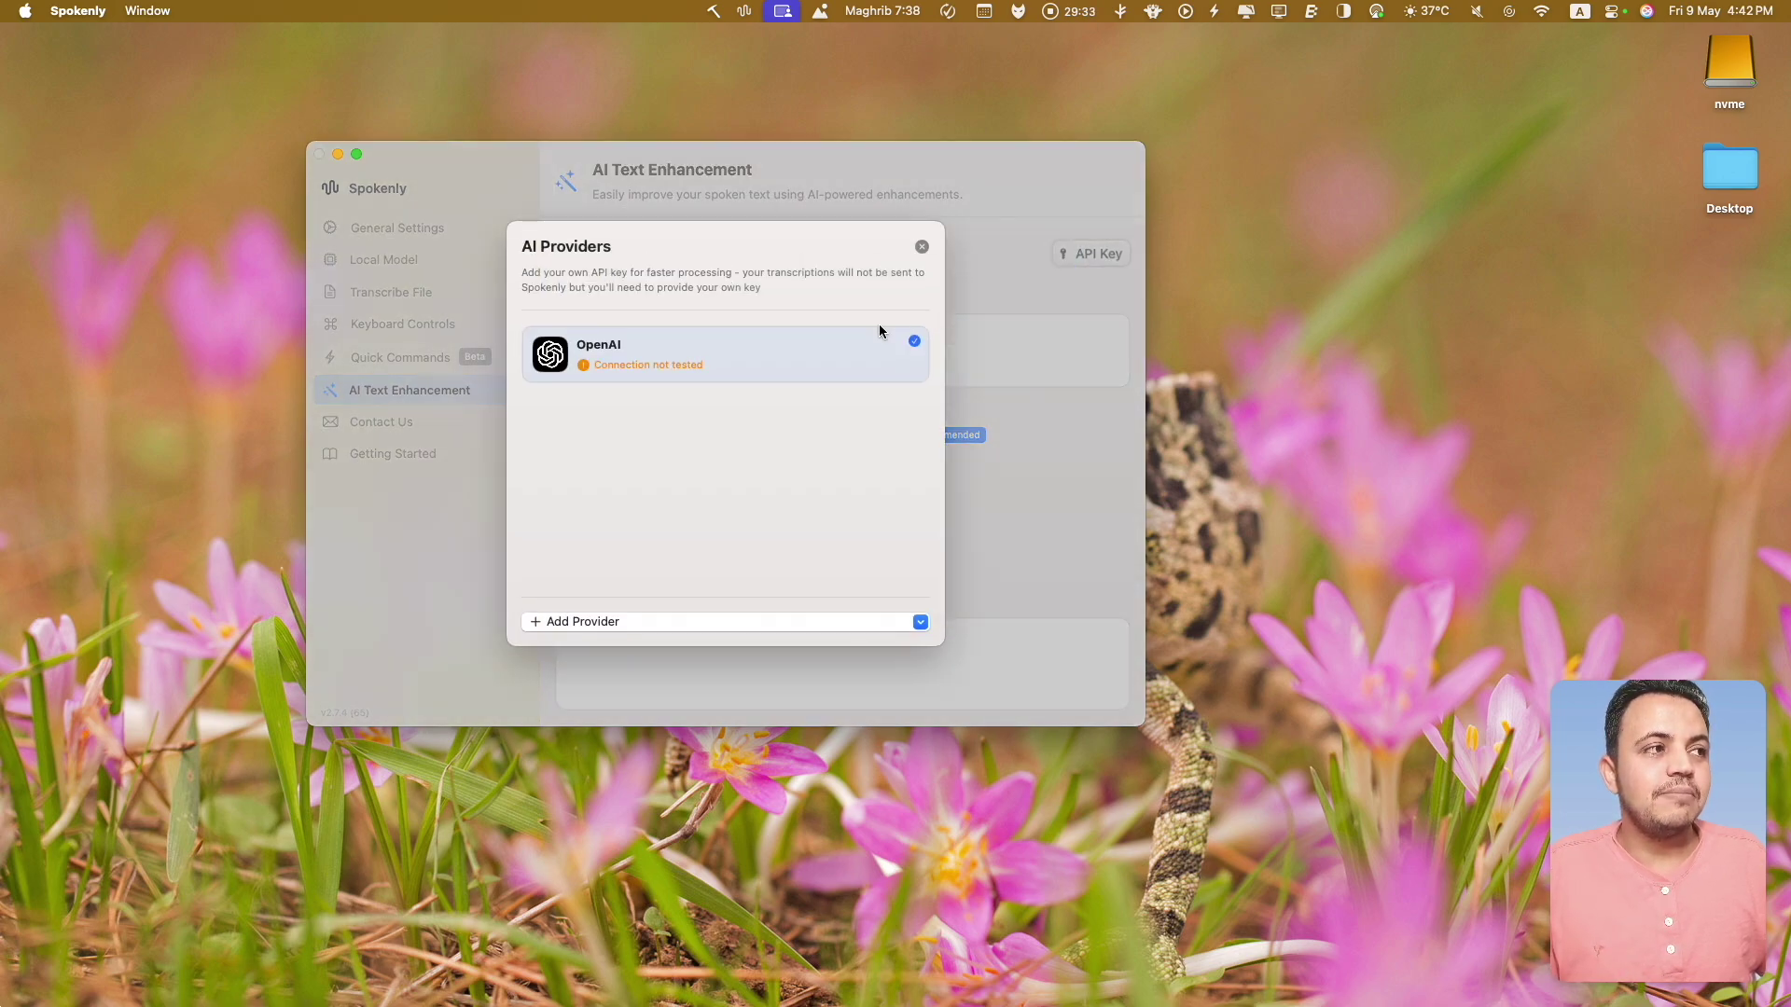
{"action": "left_click", "coordinate": [722, 622]}
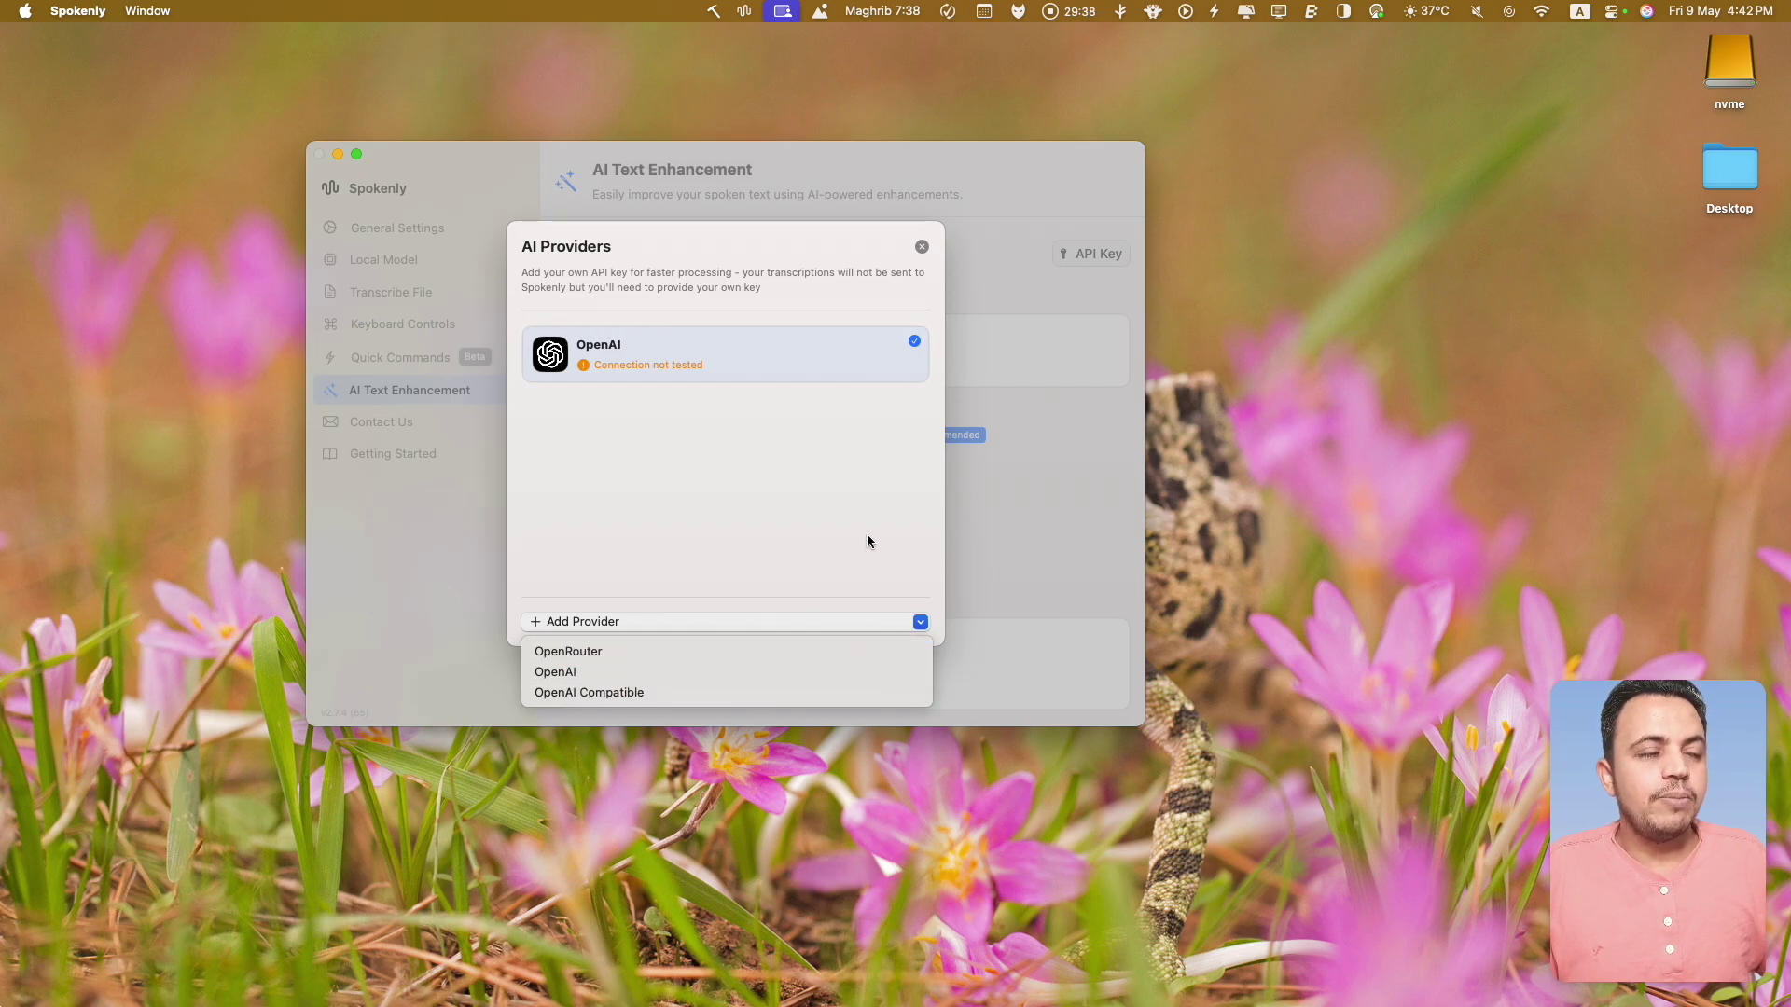
{"action": "left_click", "coordinate": [921, 250]}
{"action": "left_click", "coordinate": [921, 252]}
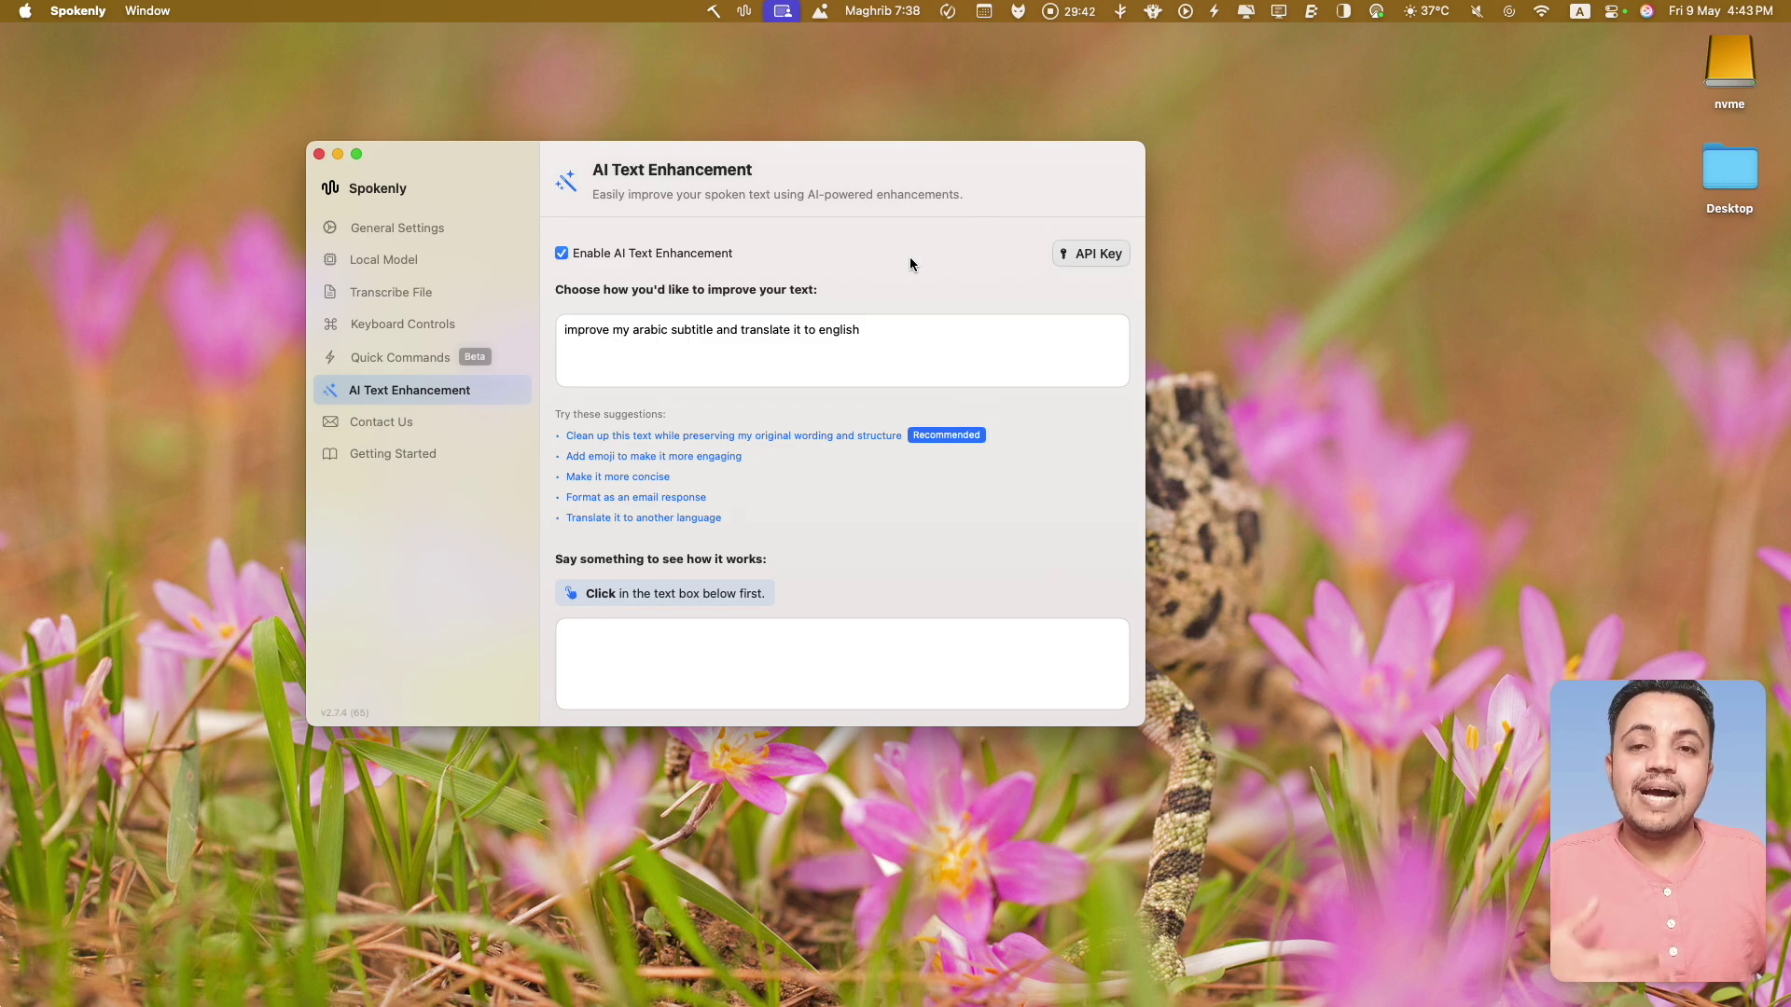
Step: Load test.mp4 from the Documents folder for file transcription and transcribe it with the active GPT-4o Transcribe model
{"action": "left_click", "coordinate": [373, 292]}
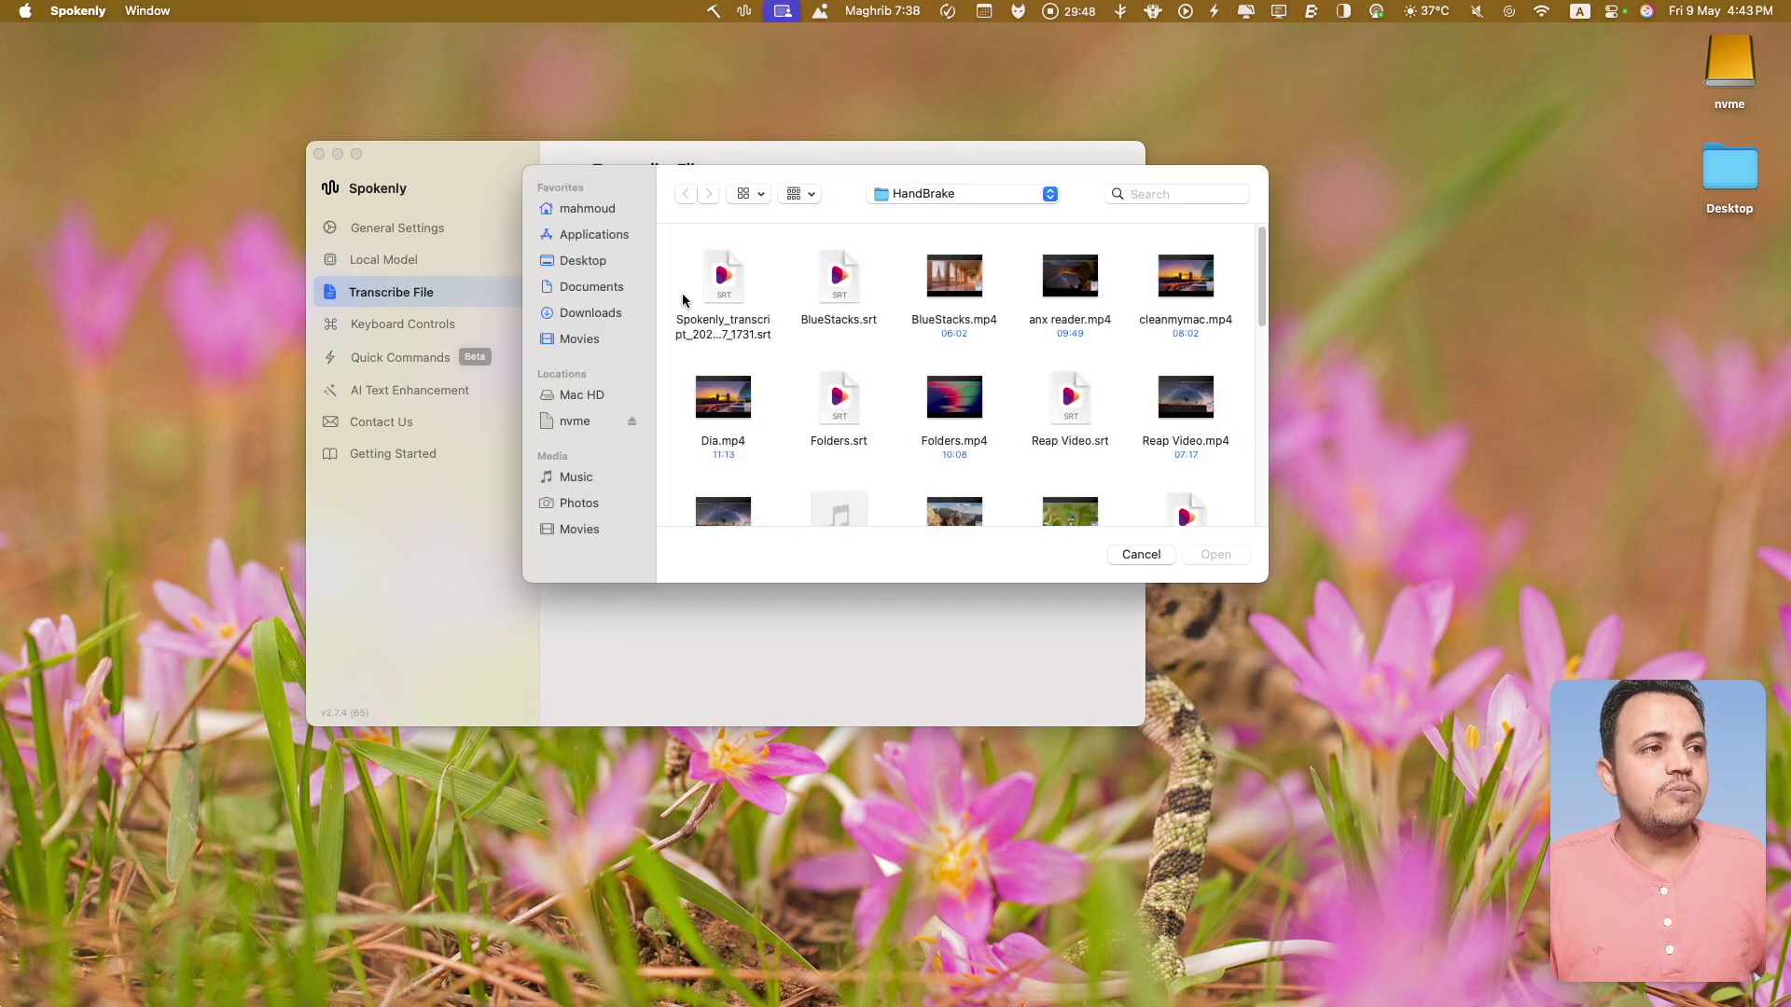
{"action": "left_click", "coordinate": [585, 286]}
{"action": "left_click", "coordinate": [711, 306]}
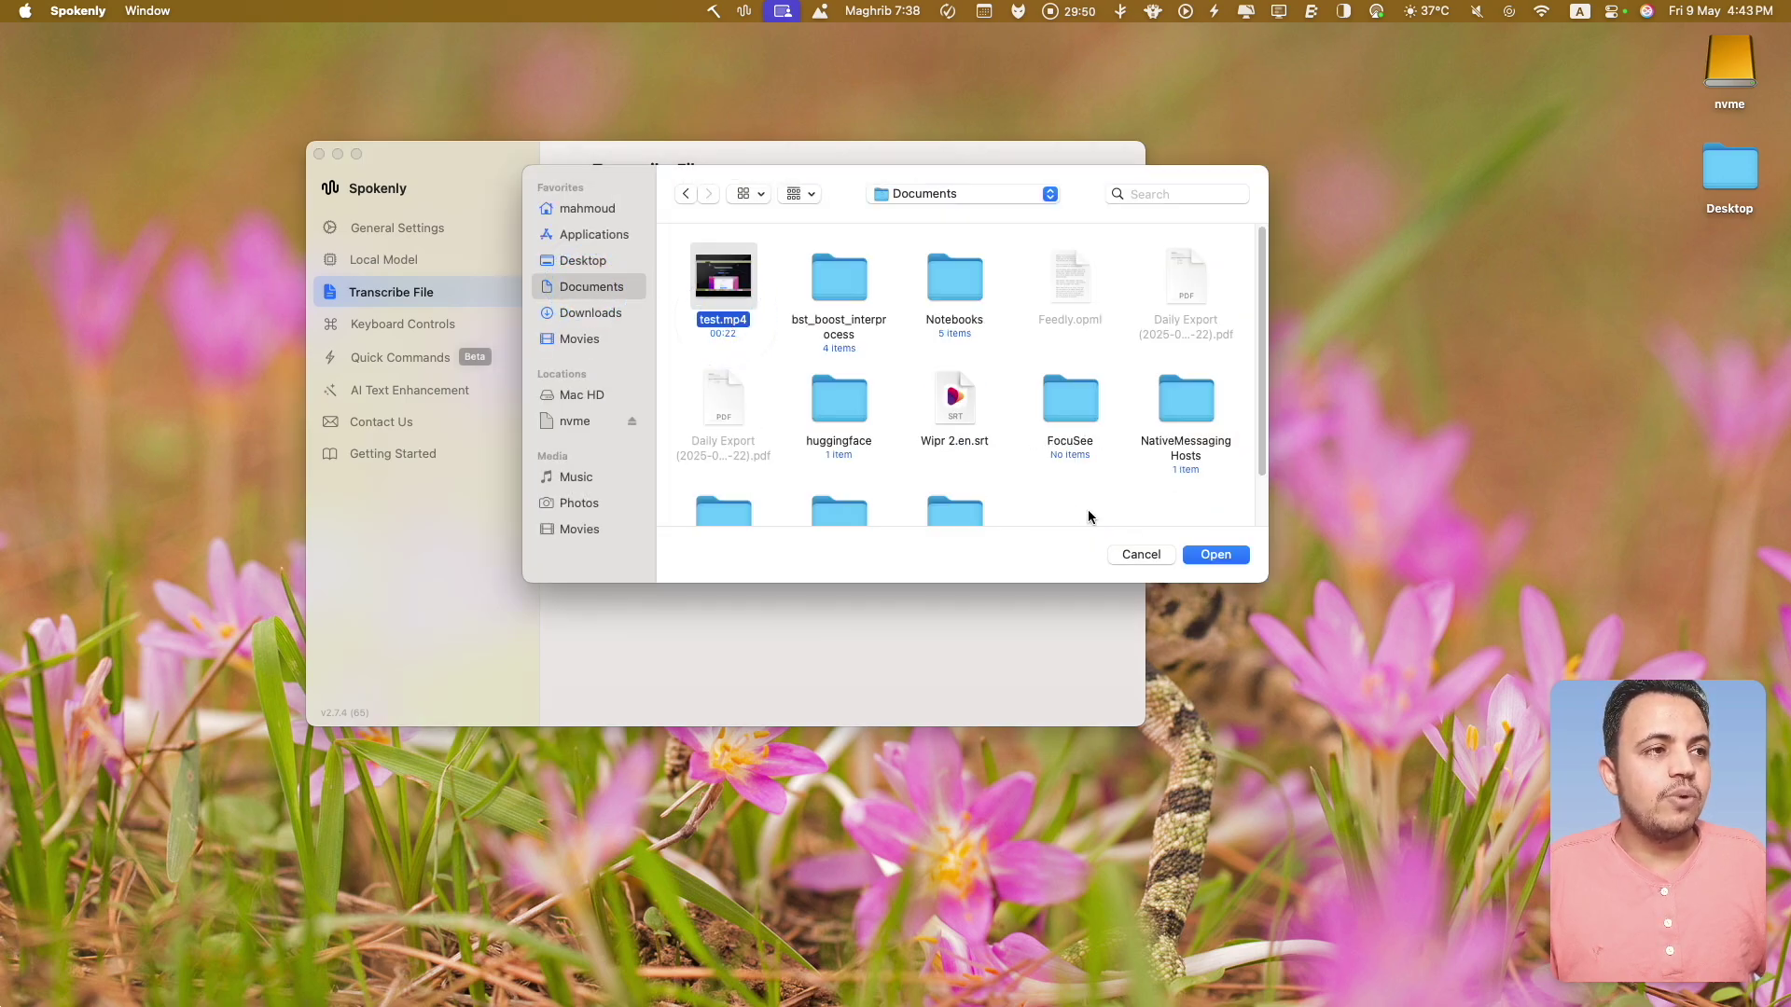
{"action": "left_click", "coordinate": [1222, 554]}
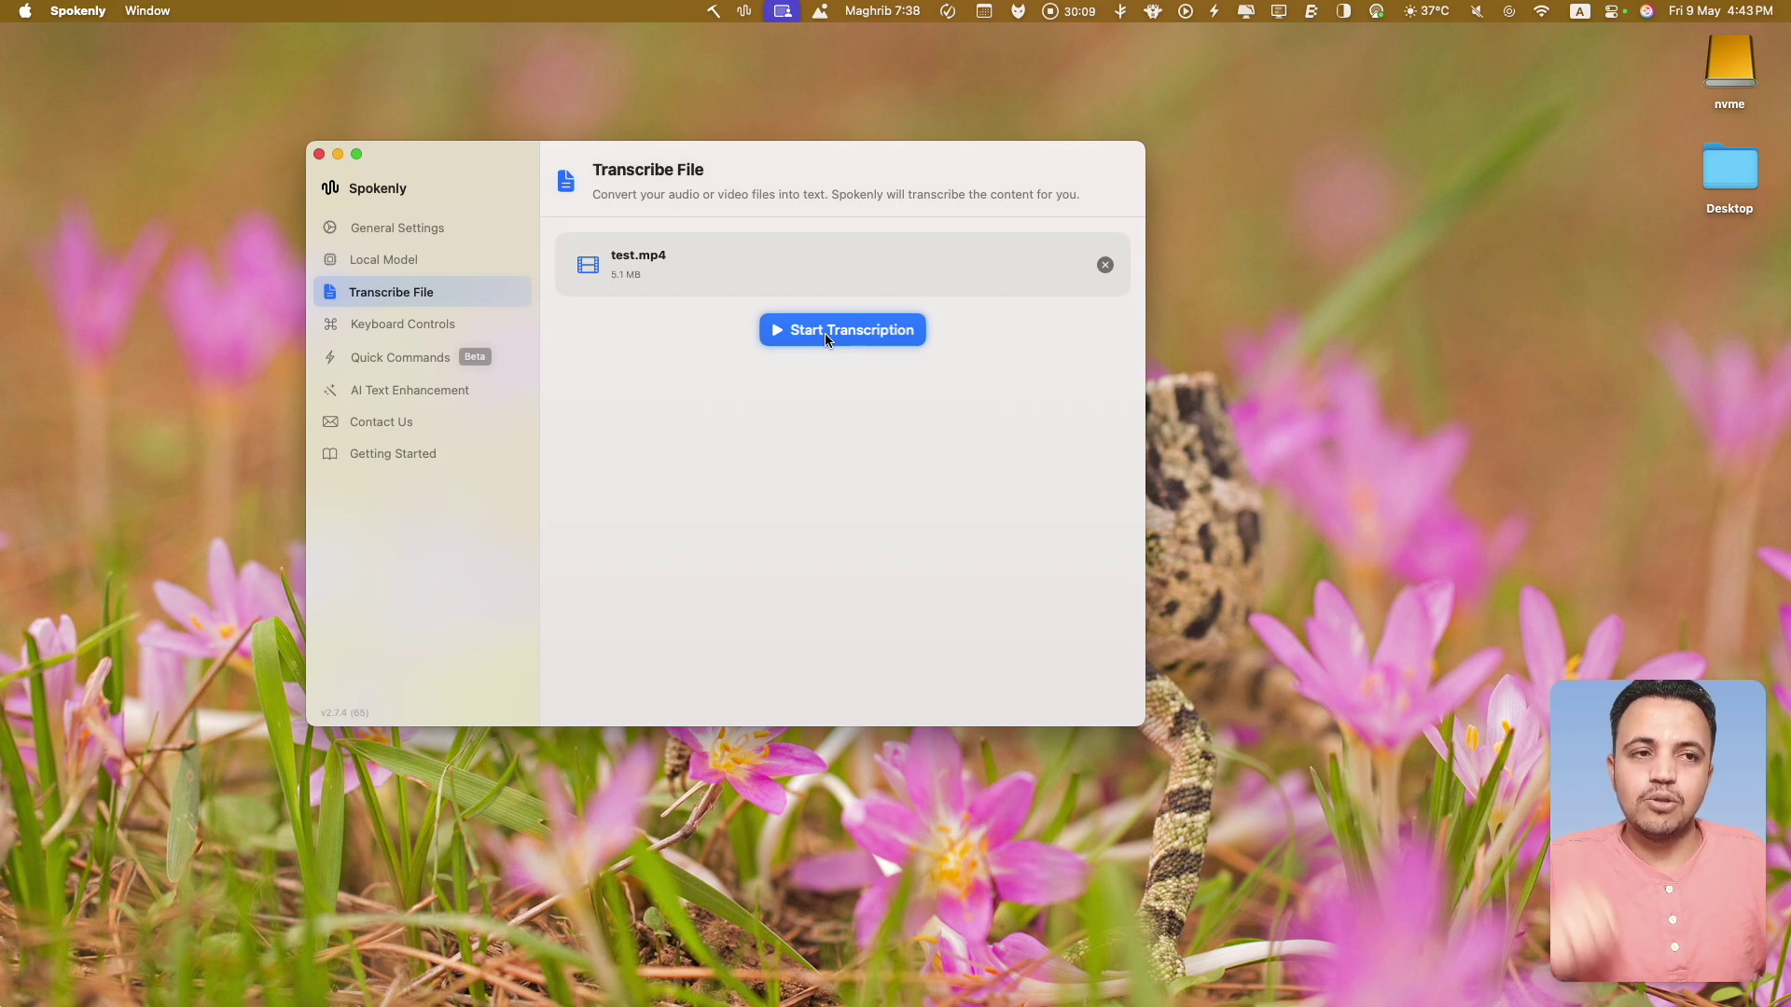
{"action": "left_click", "coordinate": [835, 332]}
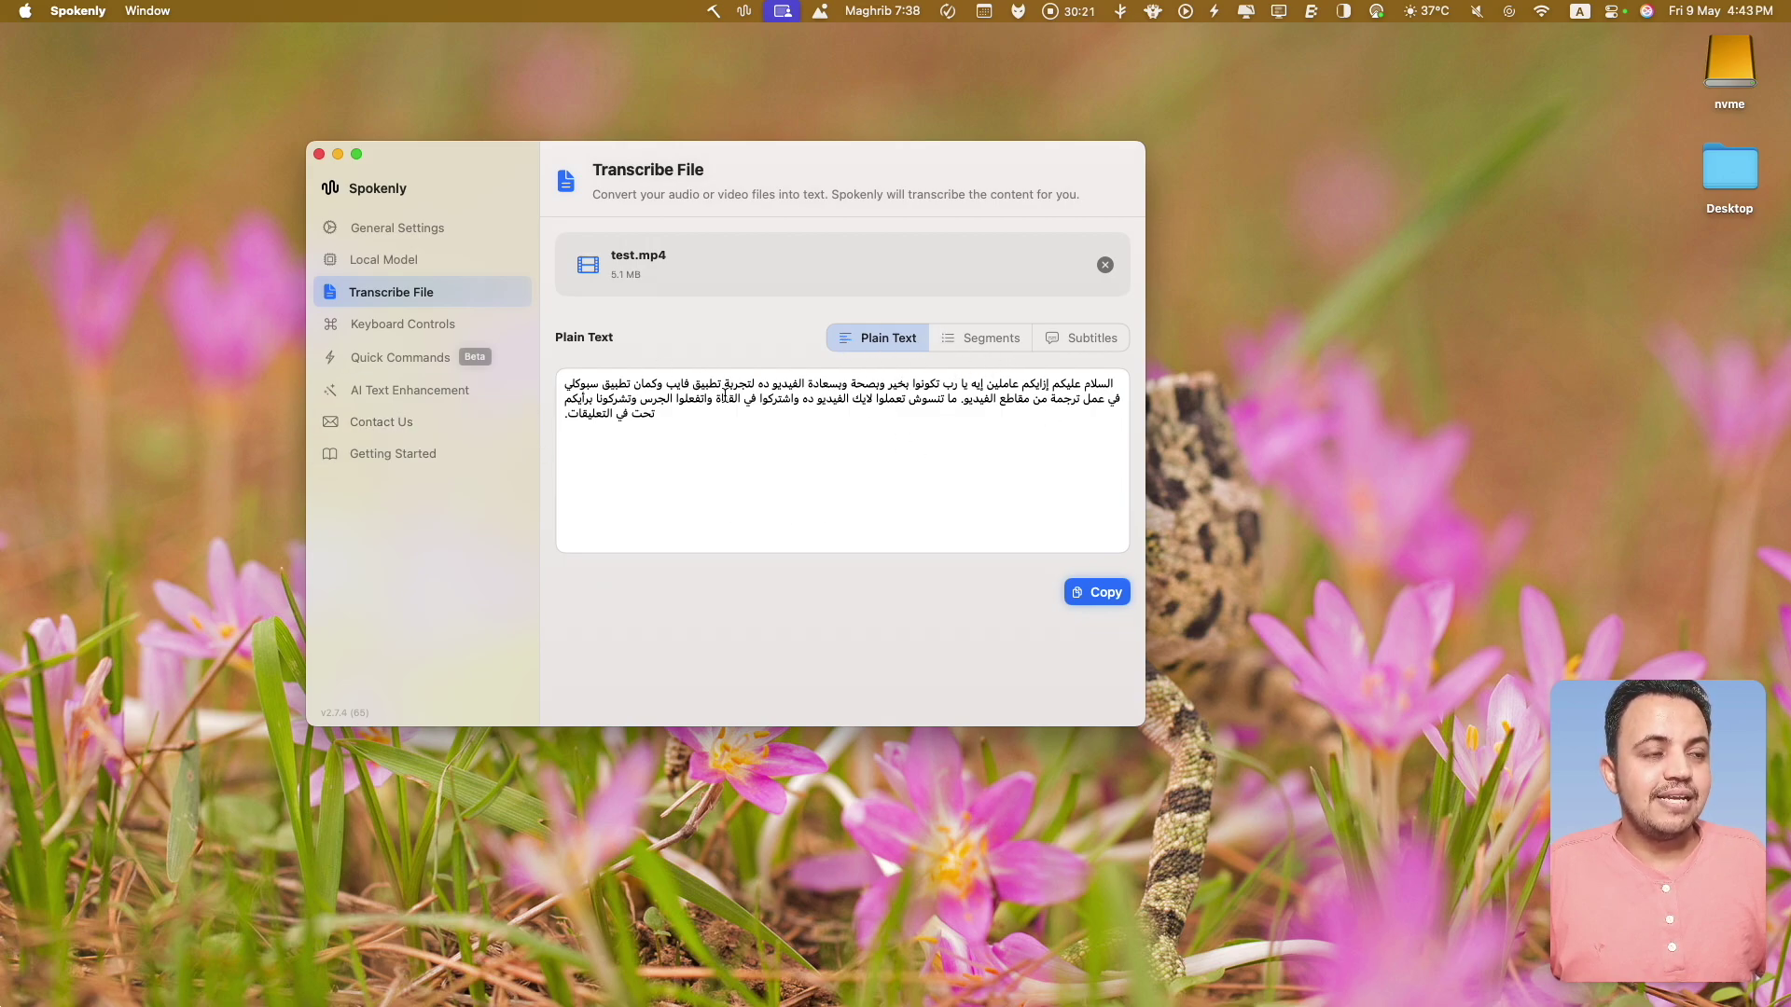
Step: Try to view the test.mp4 transcript as segments and as subtitles, dismissing each message
{"action": "left_click", "coordinate": [983, 336]}
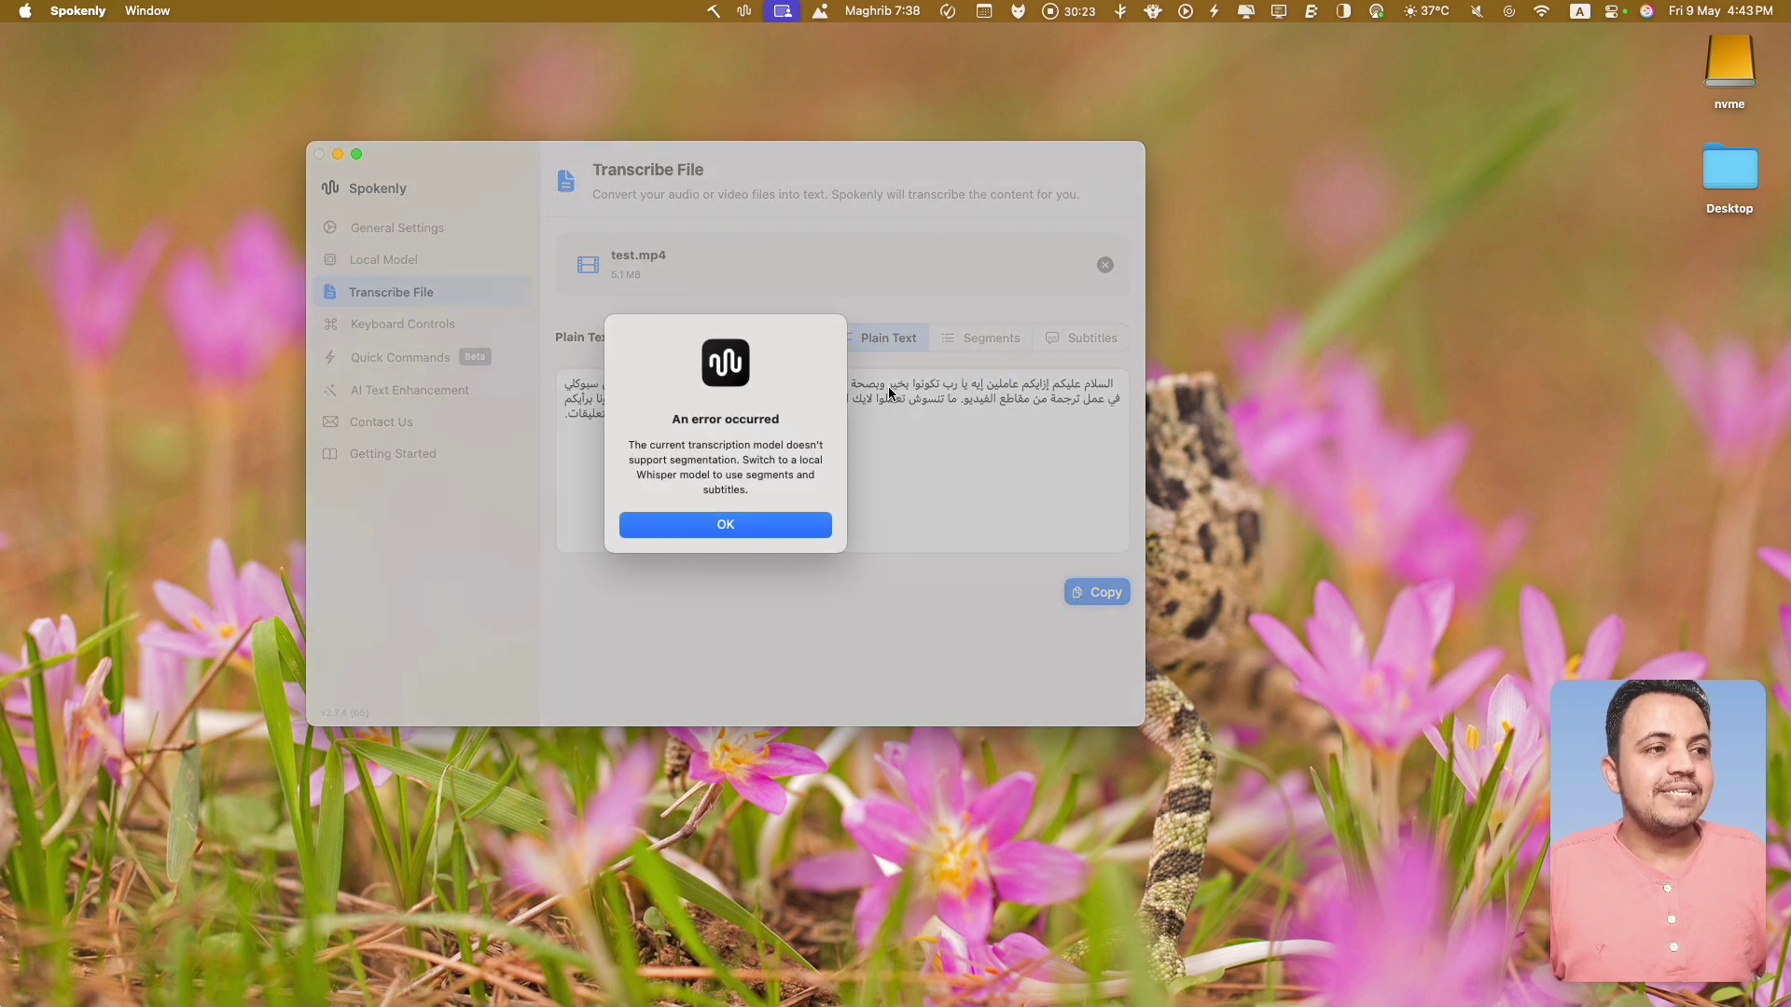
{"action": "left_click", "coordinate": [749, 525]}
{"action": "left_click", "coordinate": [1000, 347]}
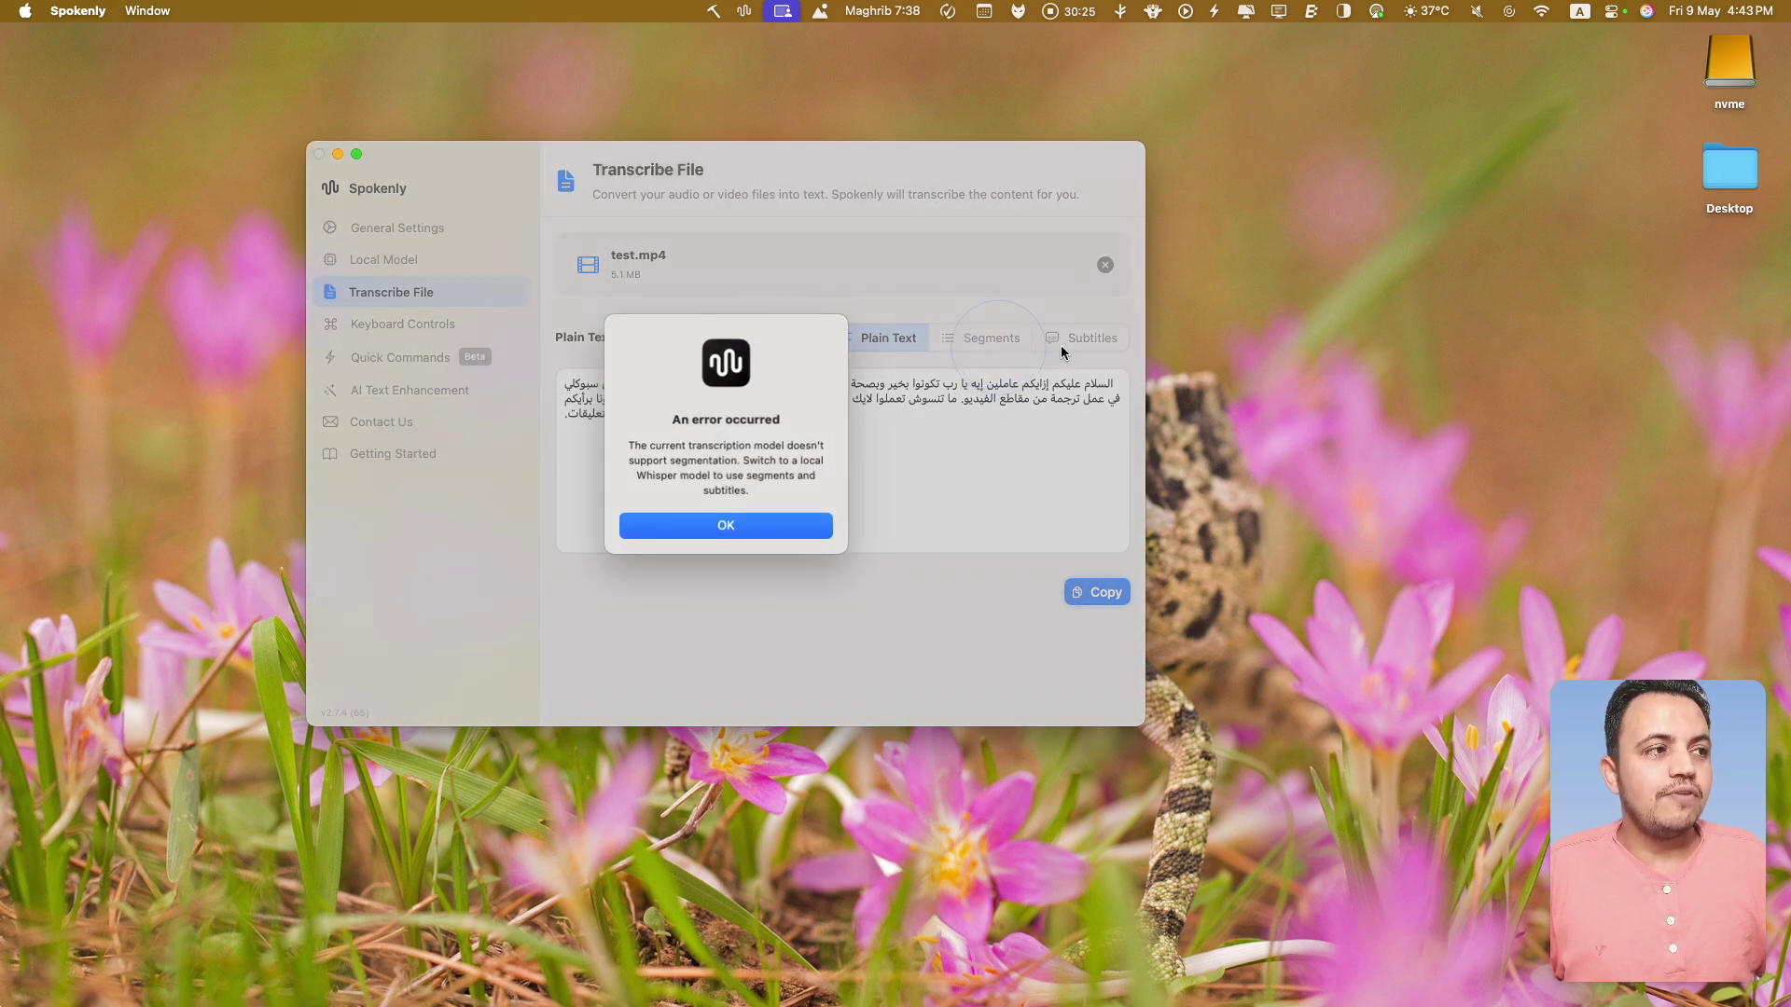
{"action": "left_click", "coordinate": [810, 524]}
{"action": "left_click", "coordinate": [1090, 342]}
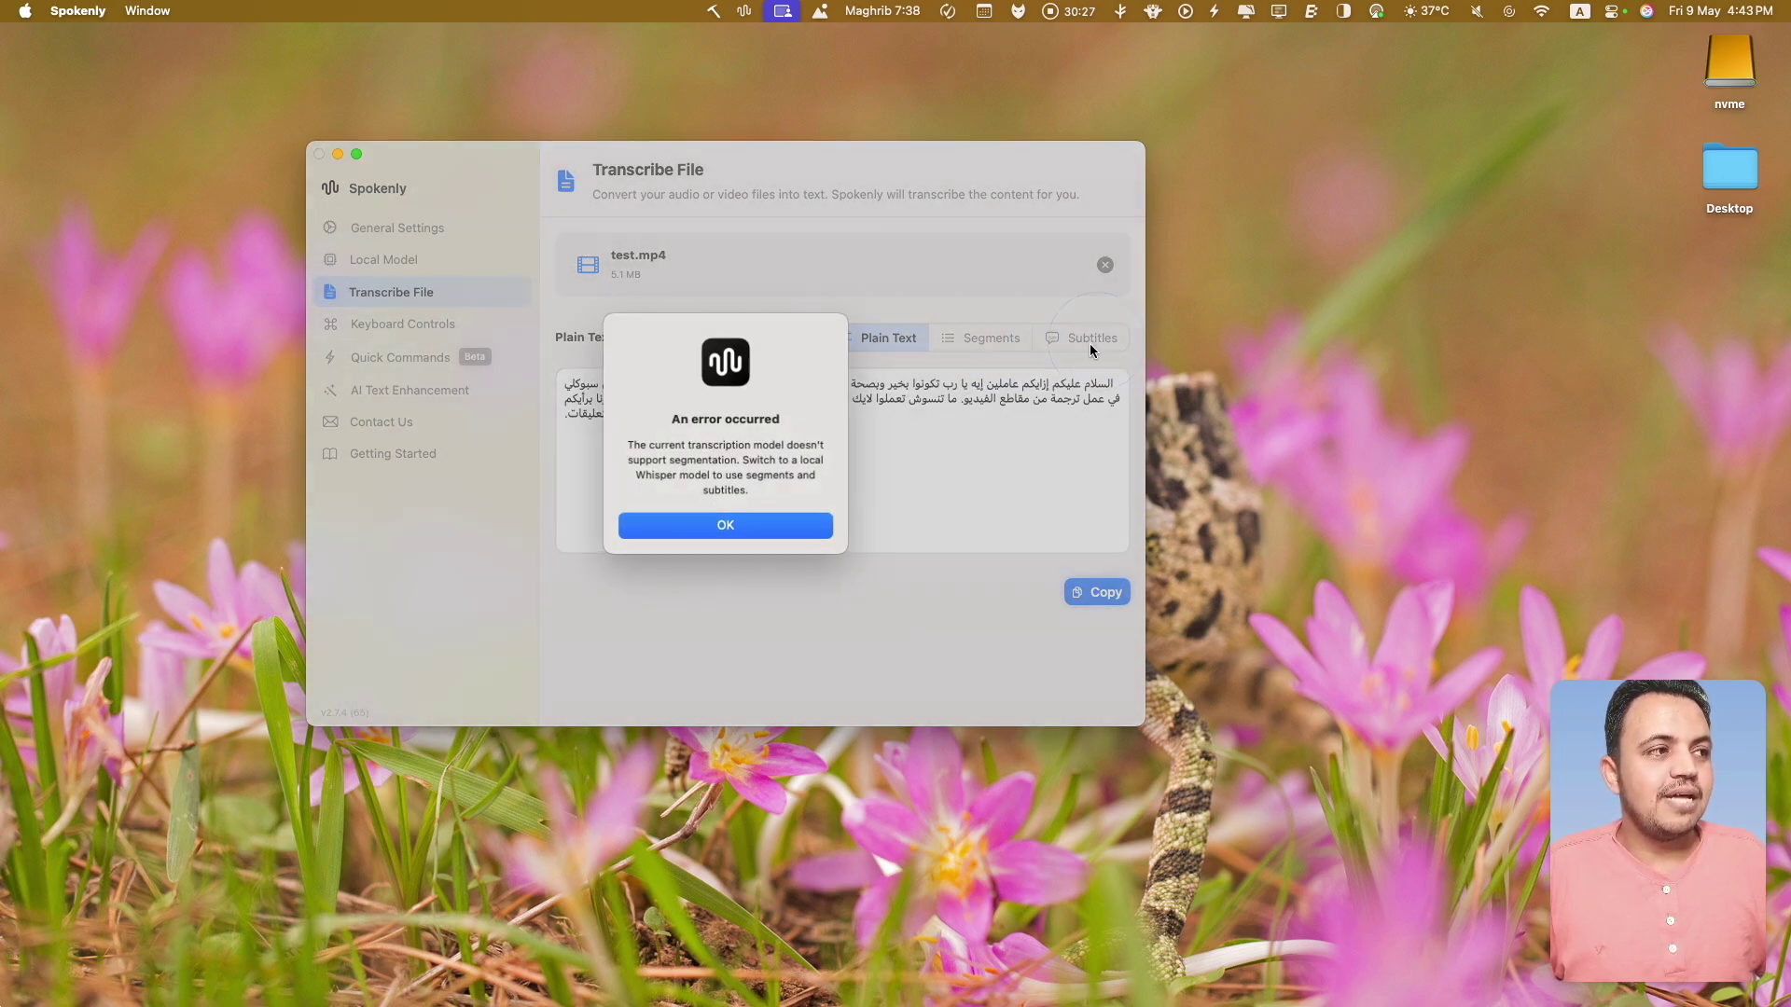
{"action": "left_click", "coordinate": [772, 528]}
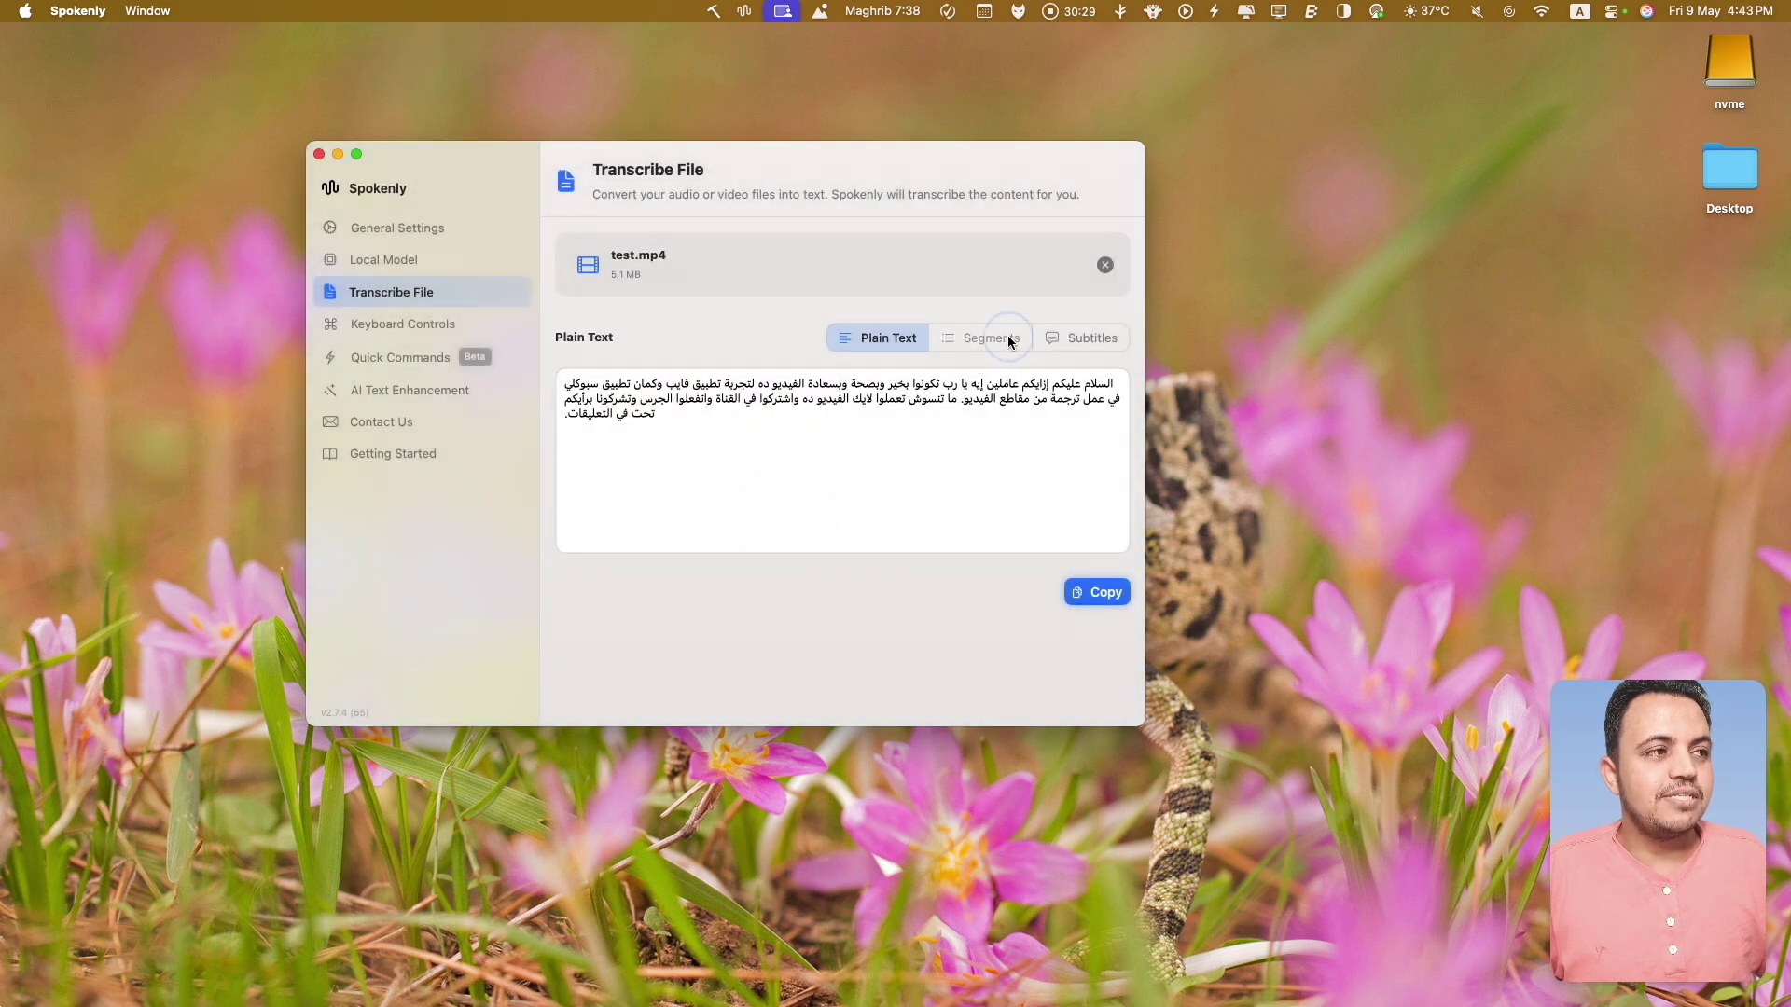
{"action": "left_click", "coordinate": [1007, 341]}
{"action": "left_click", "coordinate": [731, 522]}
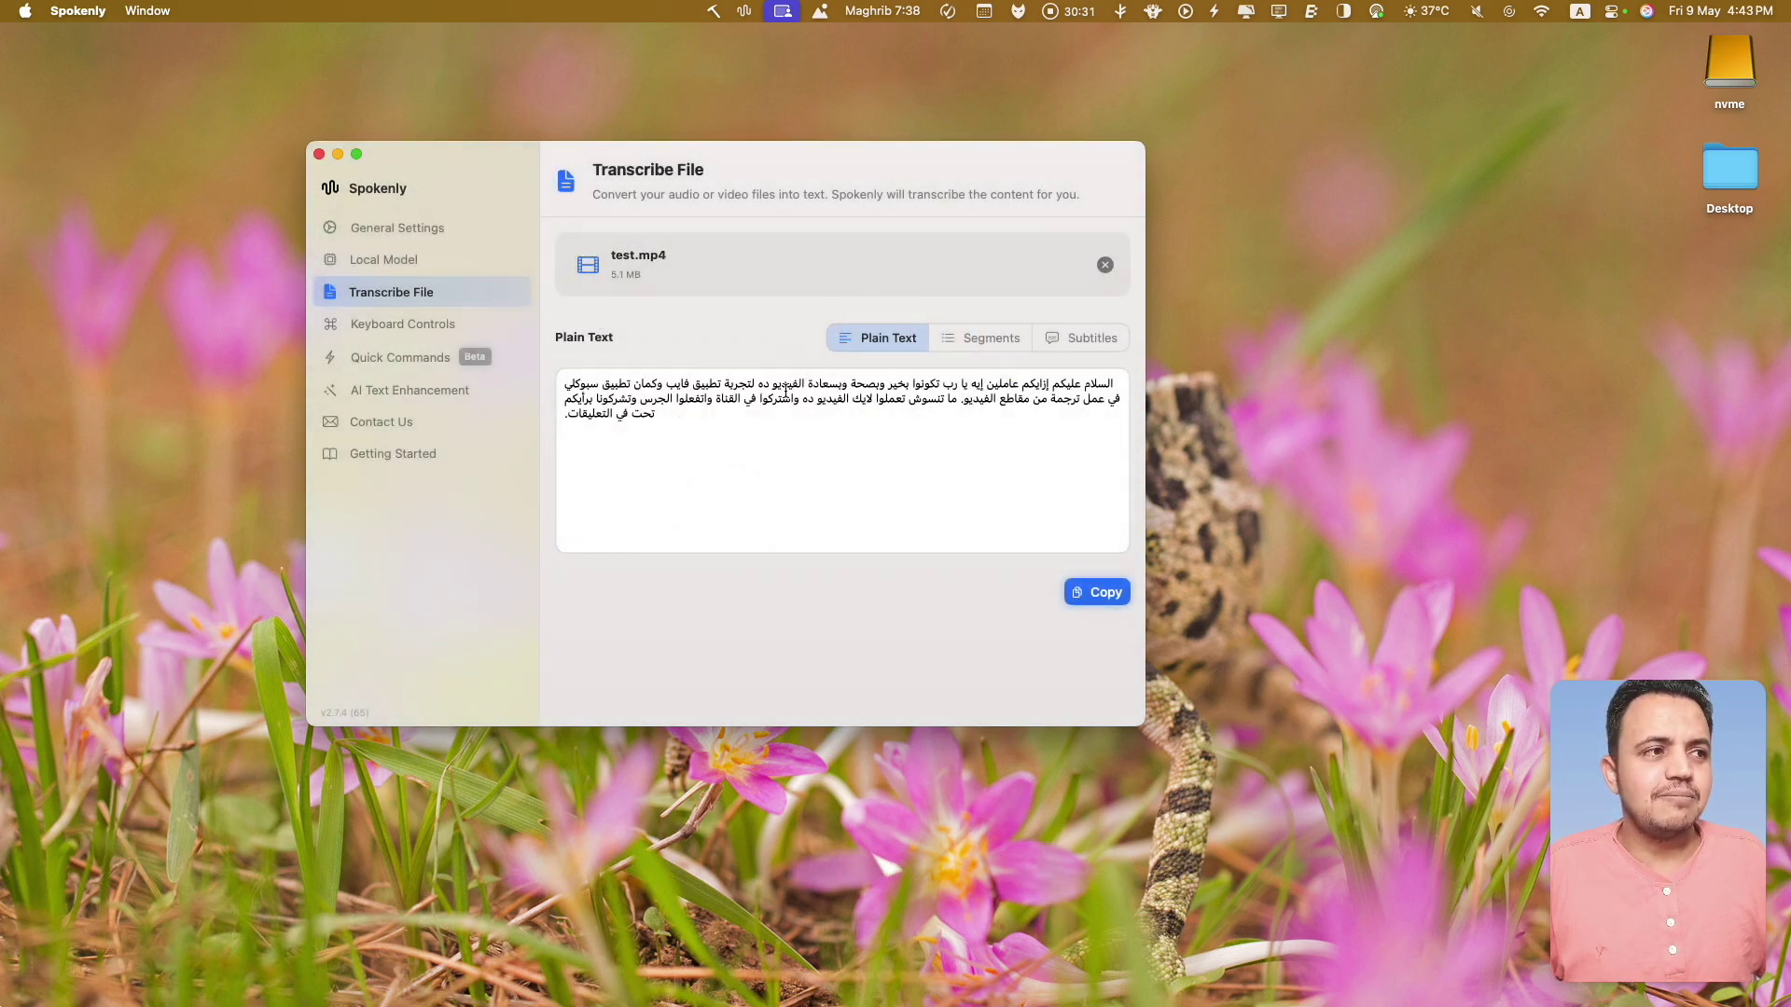
Step: Make the recommended Whisper Large V3 Turbo (Quantized) the active transcription model
{"action": "left_click", "coordinate": [377, 261]}
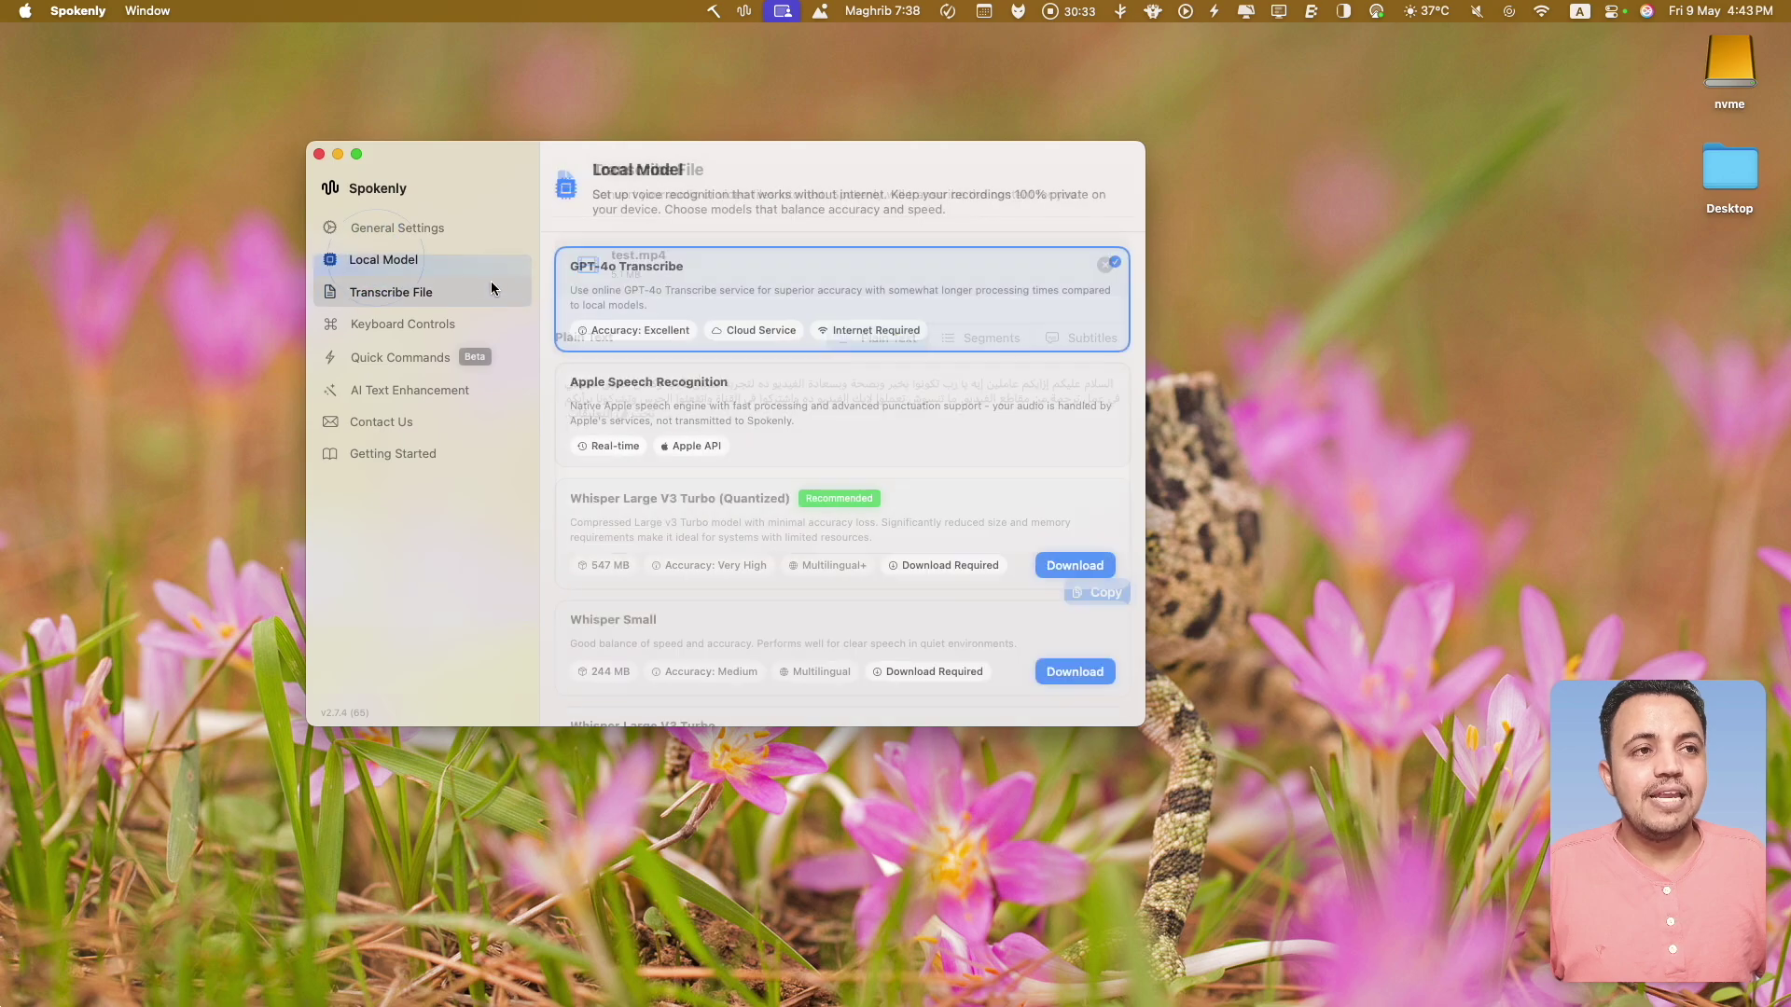
{"action": "left_click", "coordinate": [758, 425]}
{"action": "left_click", "coordinate": [757, 570]}
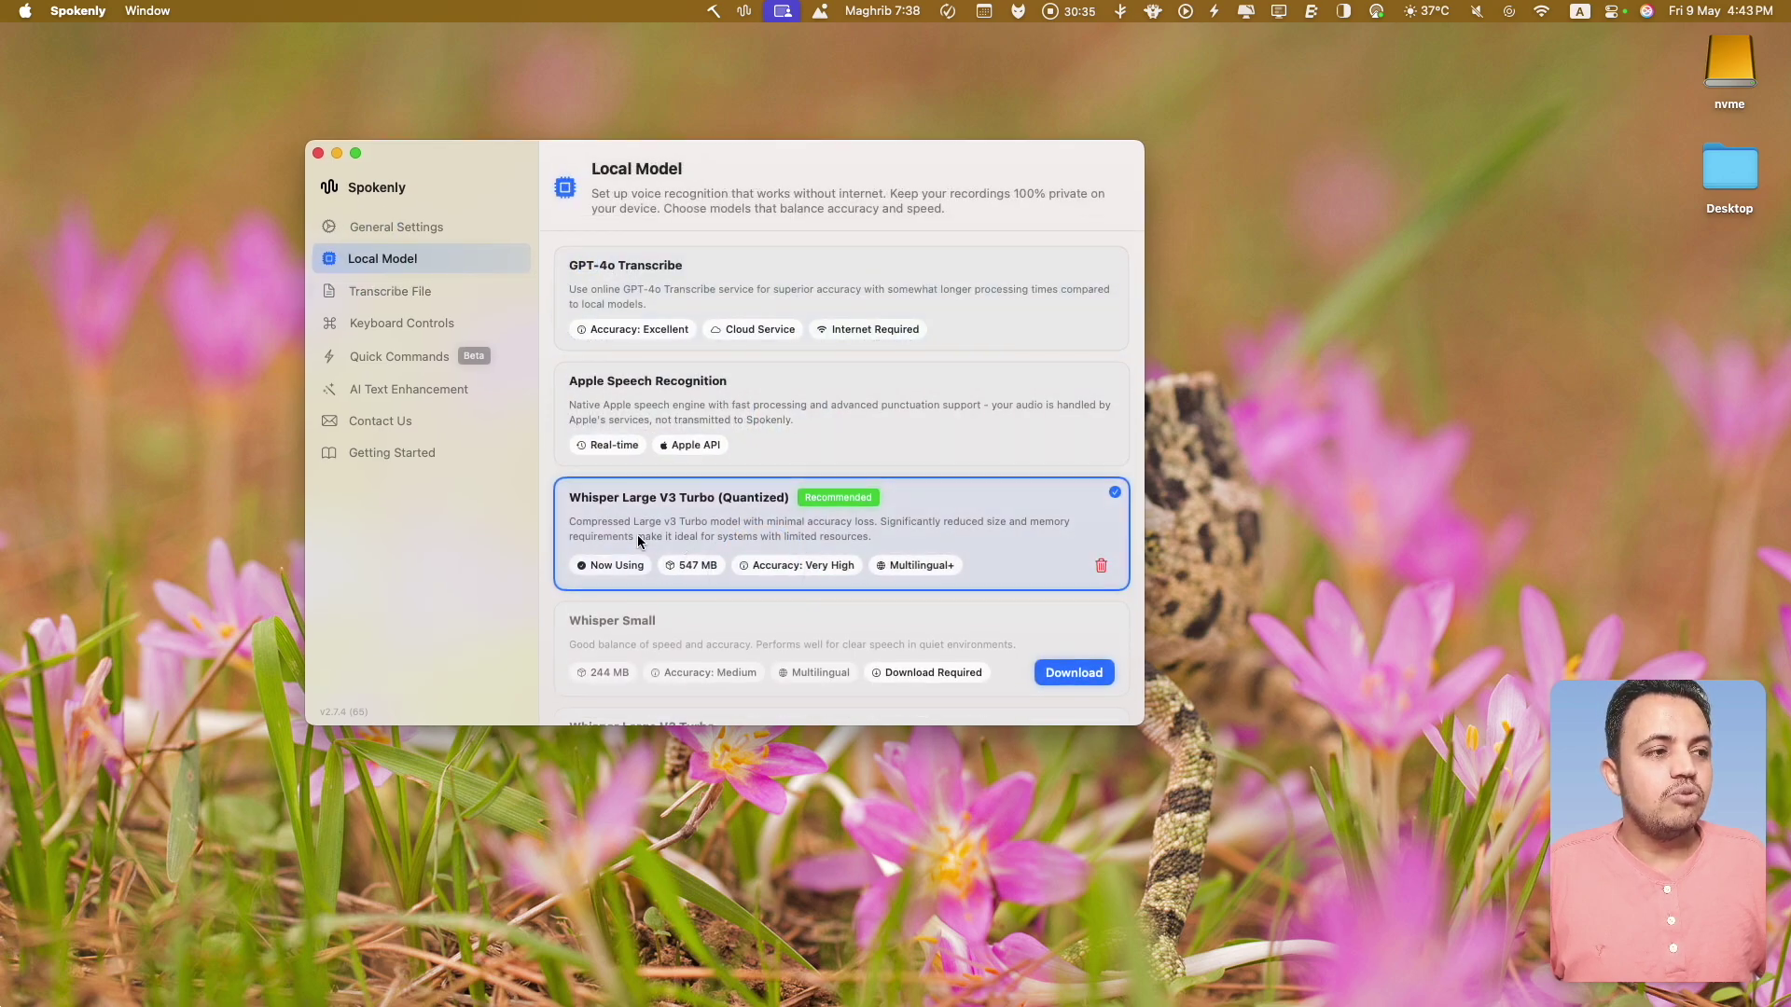
Step: Choose test.mp4 from the Documents folder again and transcribe it with the local Whisper model
{"action": "left_click", "coordinate": [401, 295]}
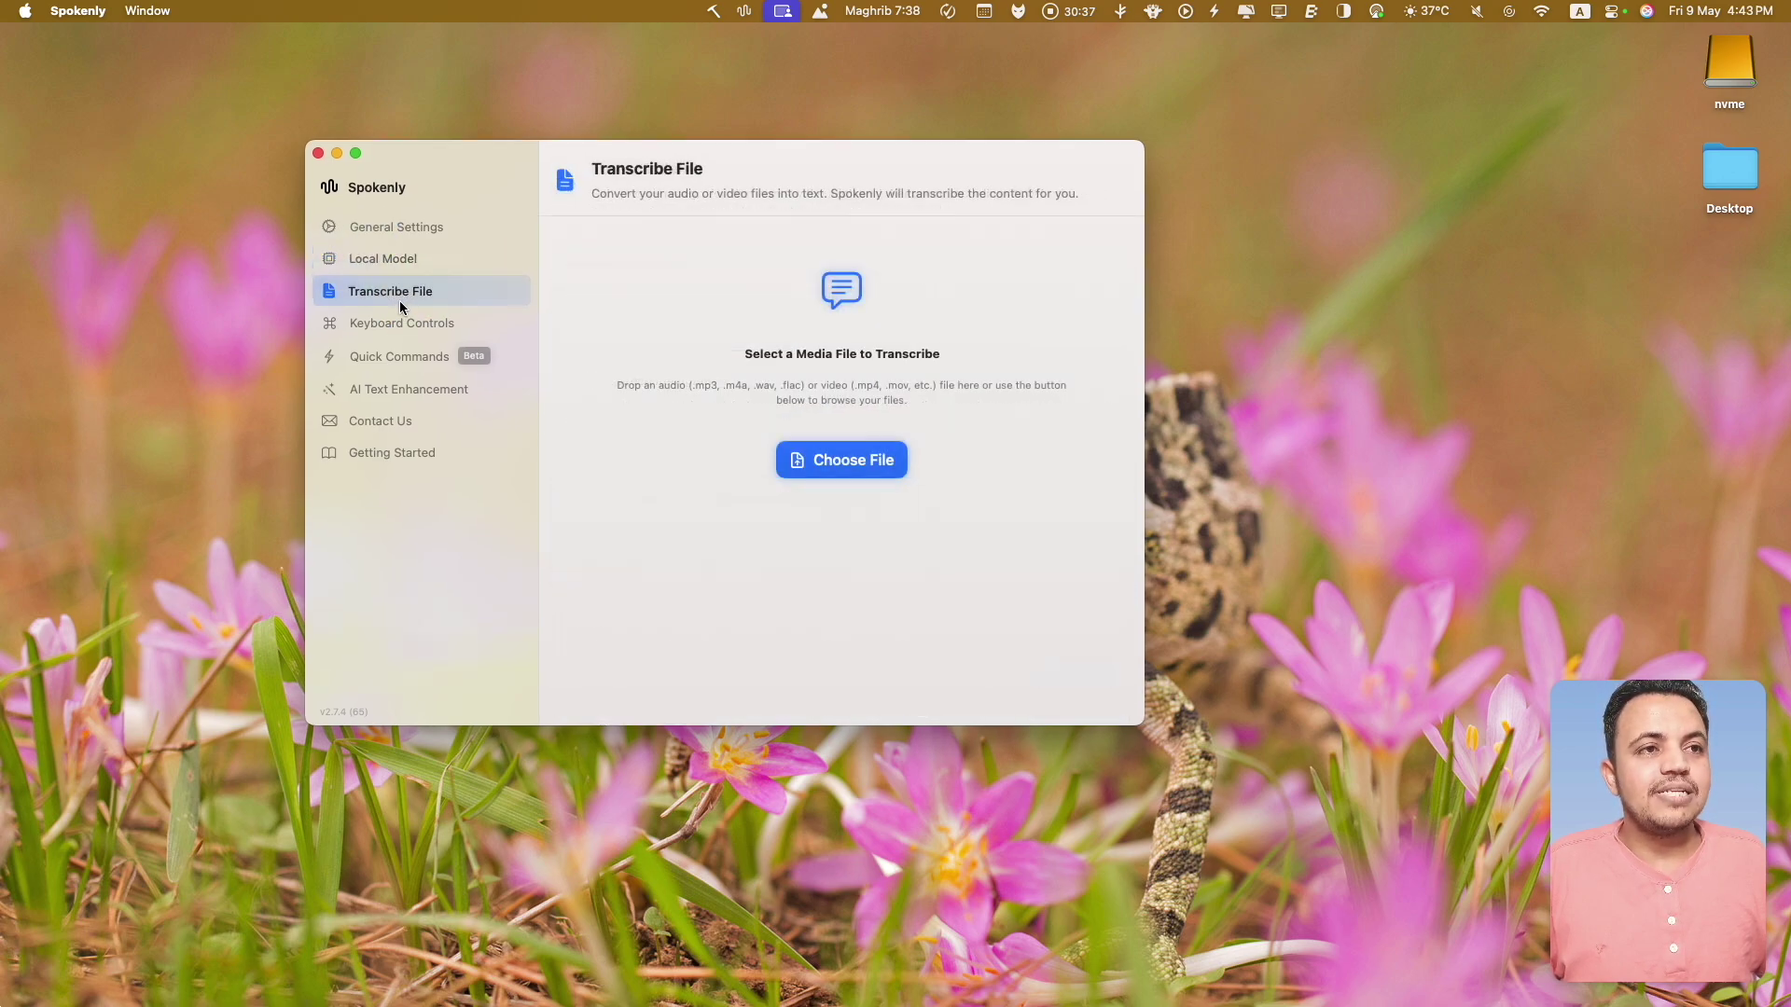
{"action": "left_click", "coordinate": [859, 473]}
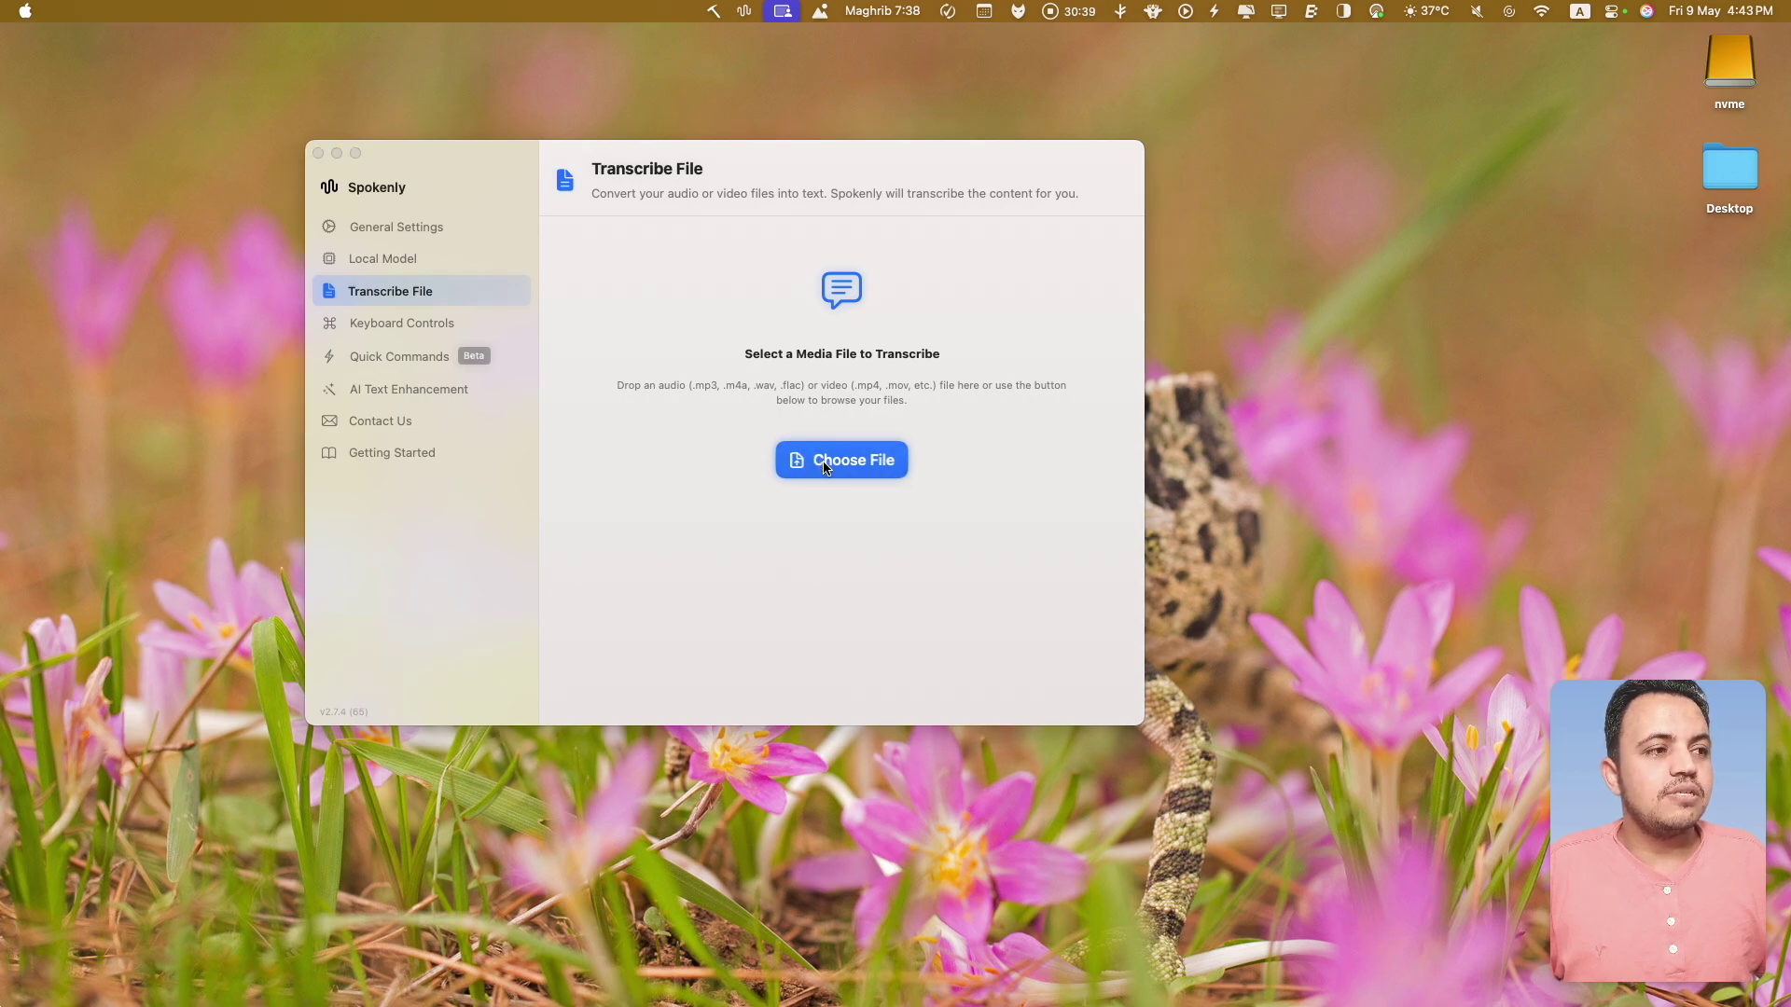
{"action": "left_click", "coordinate": [725, 324]}
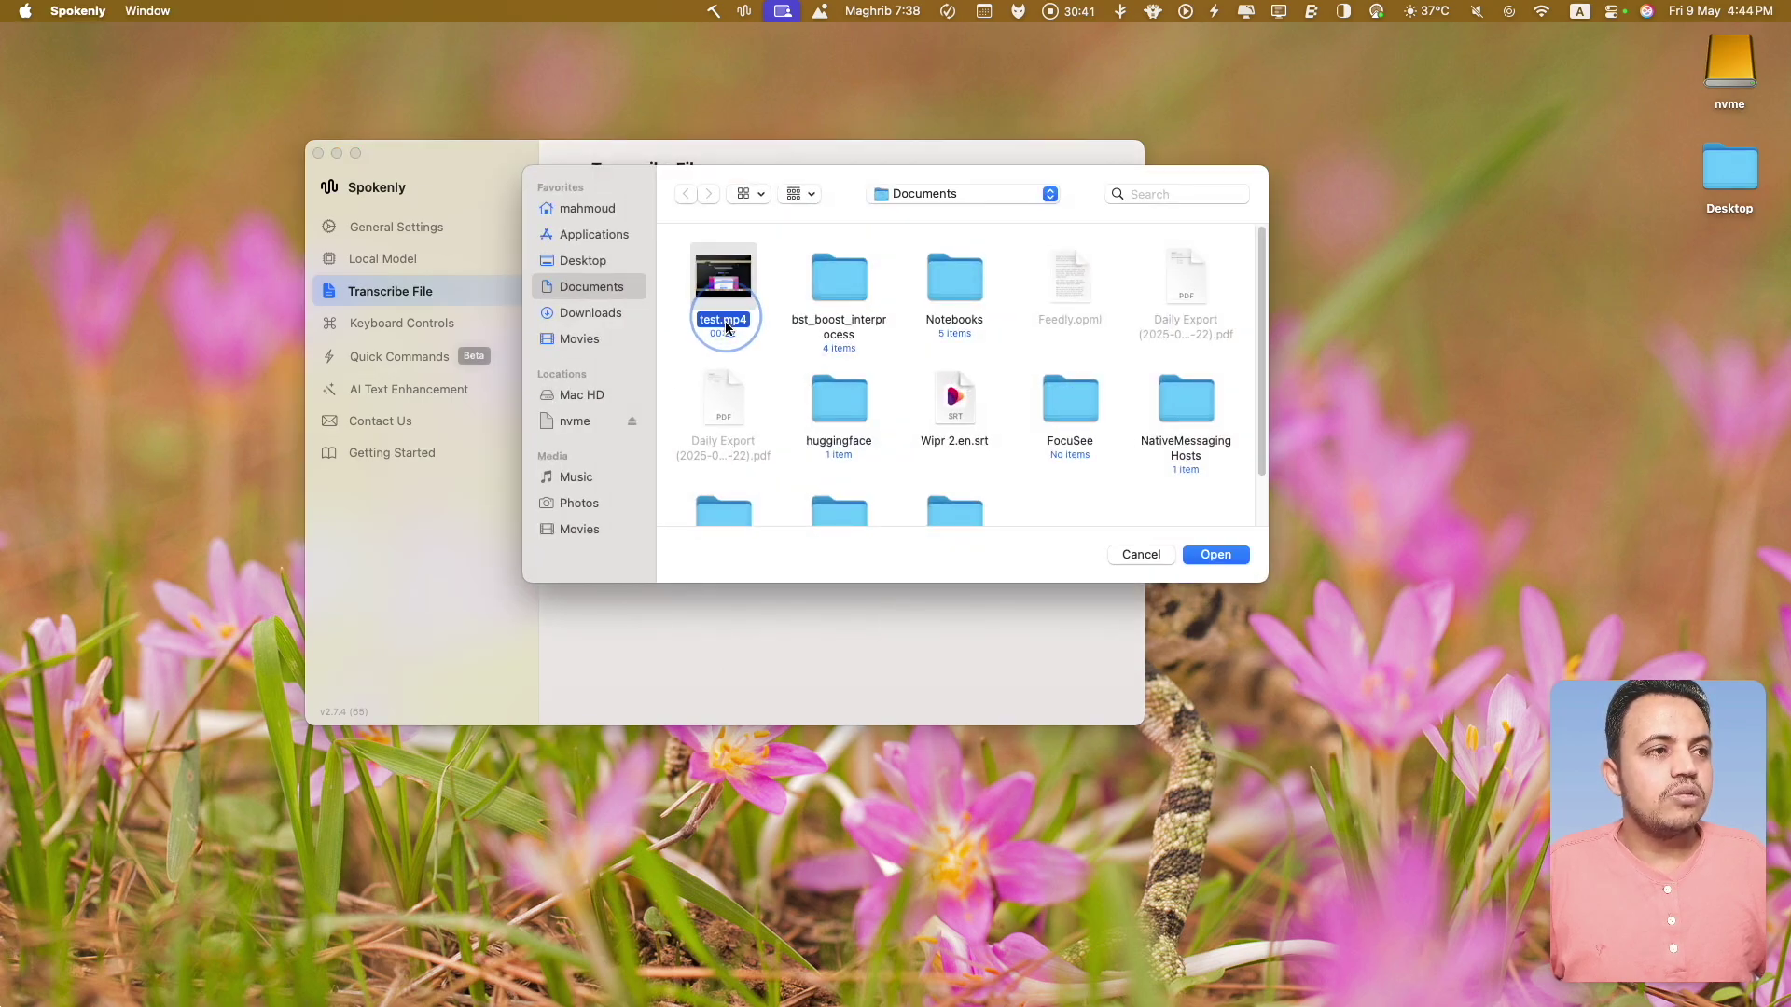
{"action": "left_click", "coordinate": [1206, 555]}
{"action": "left_click", "coordinate": [821, 334]}
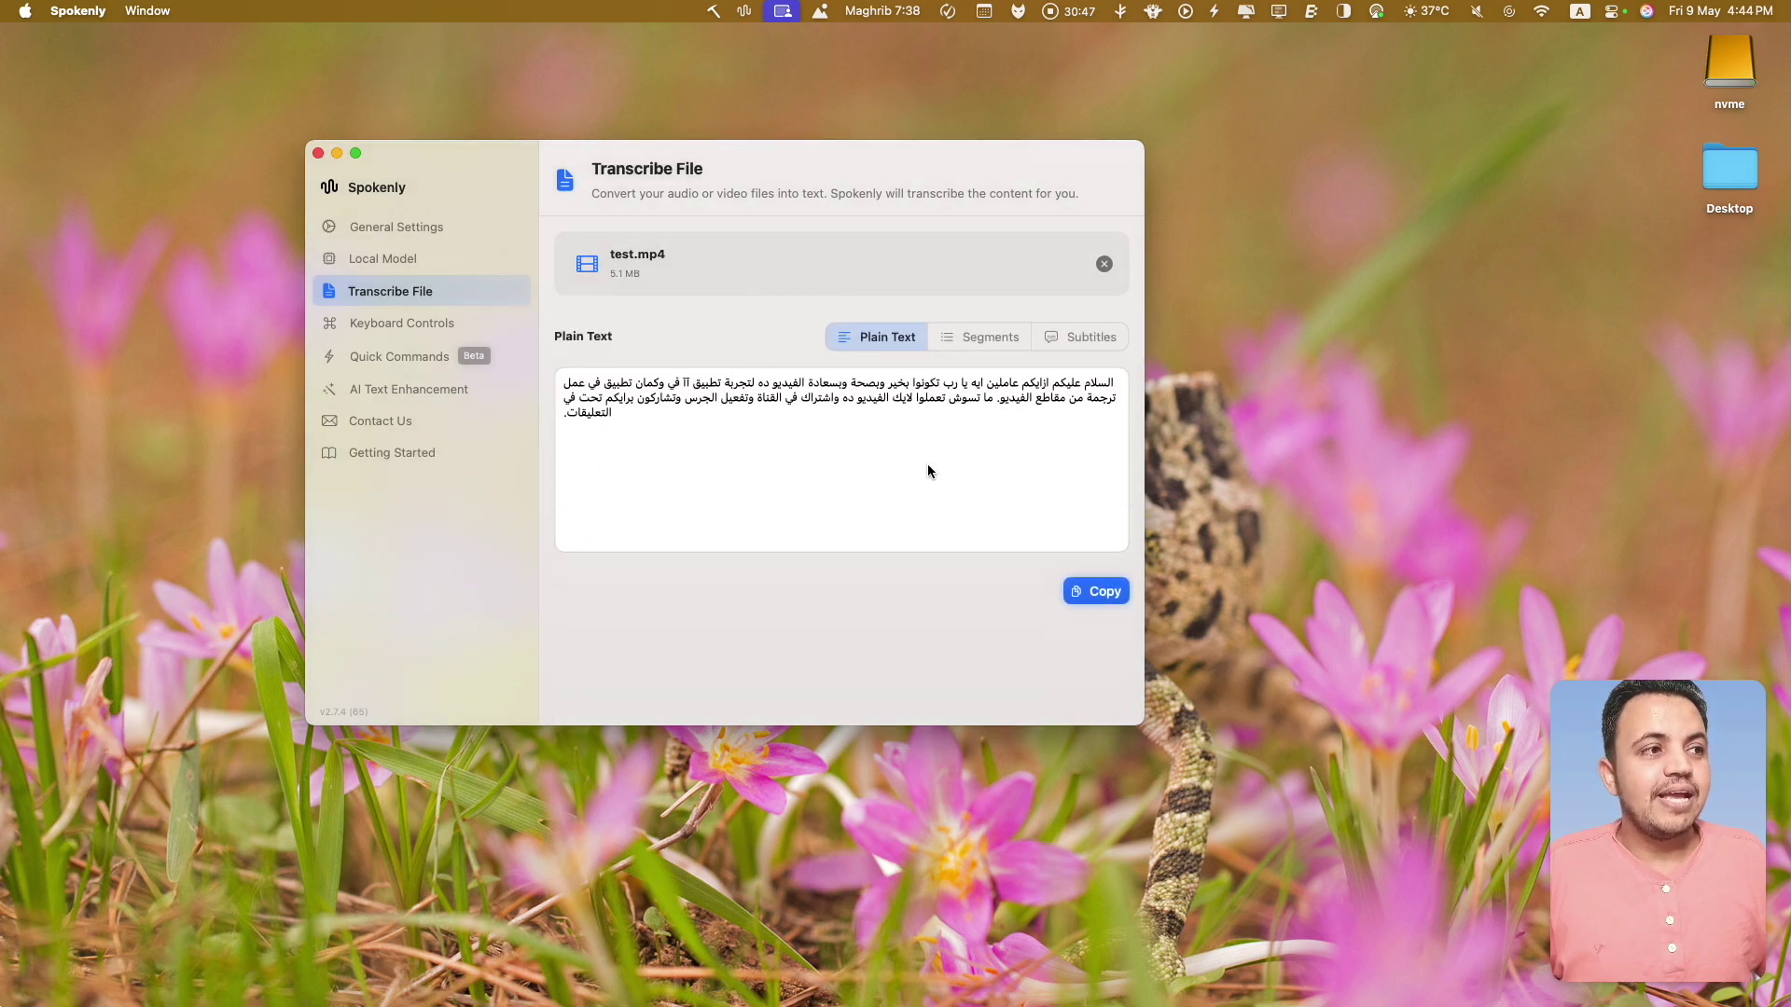
Step: Compare the transcript's segments and its SRT, VTT and Markdown subtitle formats, and start an export of the SRT subtitles
{"action": "left_click", "coordinate": [991, 338]}
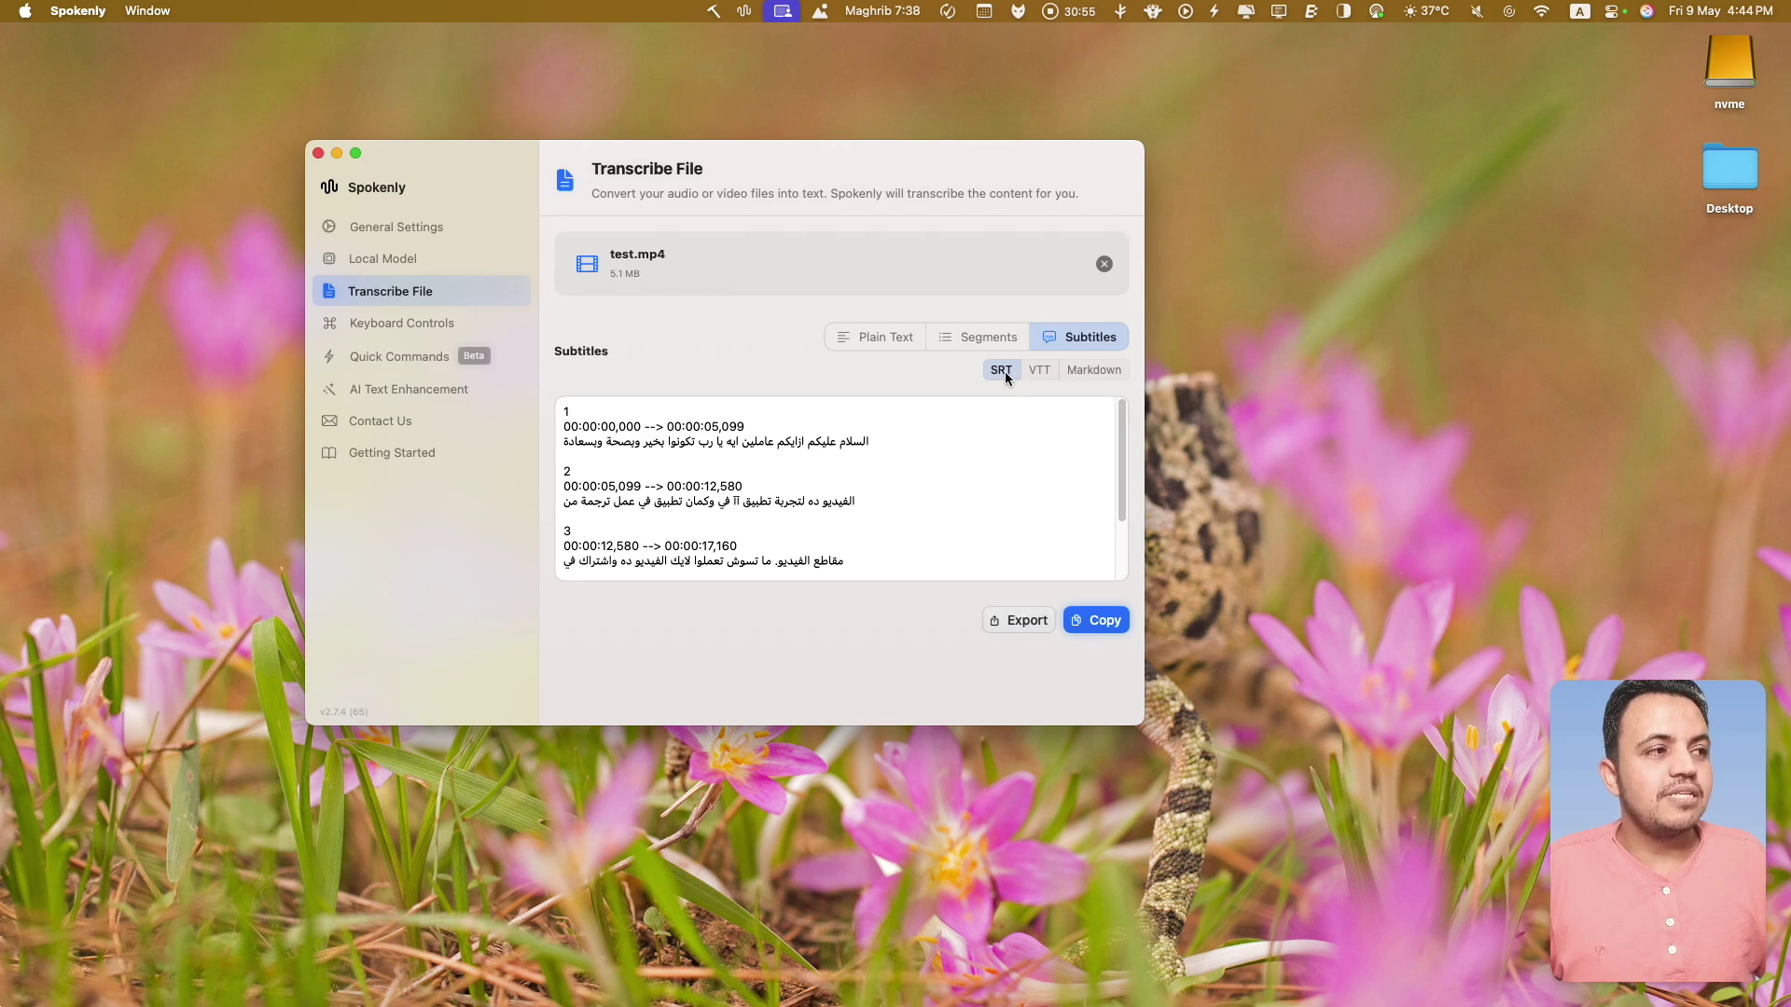
{"action": "left_click", "coordinate": [1049, 368]}
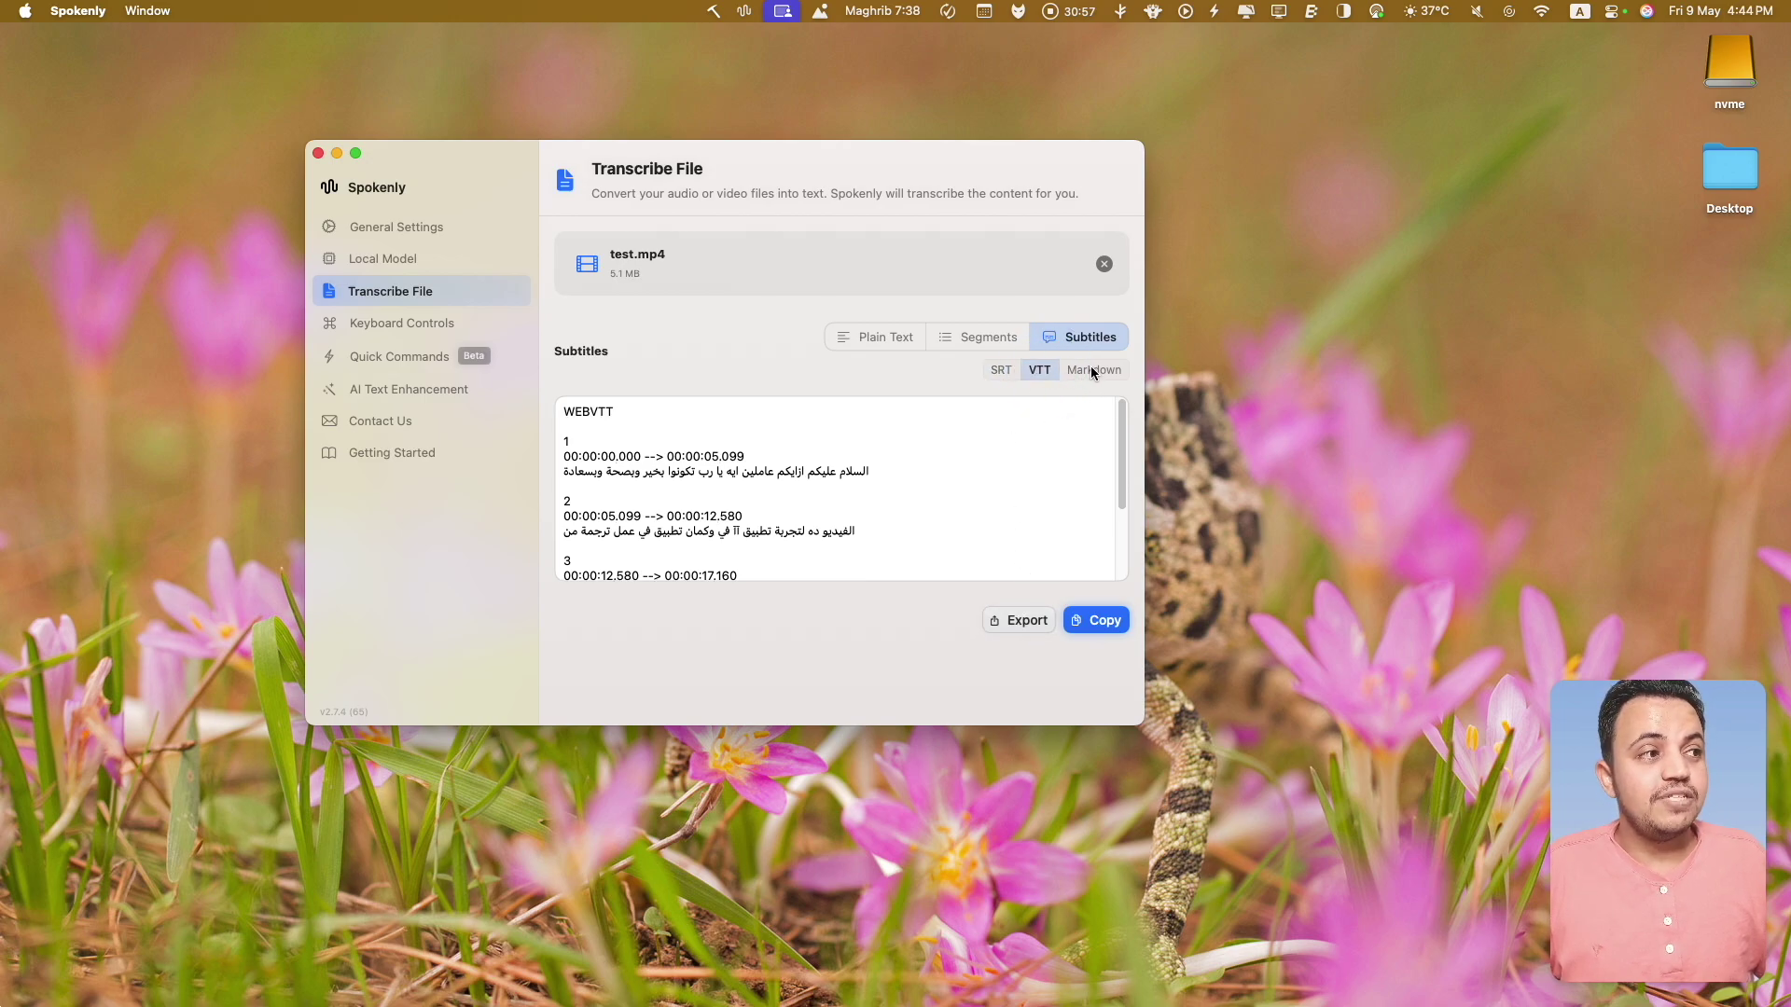
{"action": "left_click", "coordinate": [1090, 366]}
{"action": "left_click", "coordinate": [994, 372]}
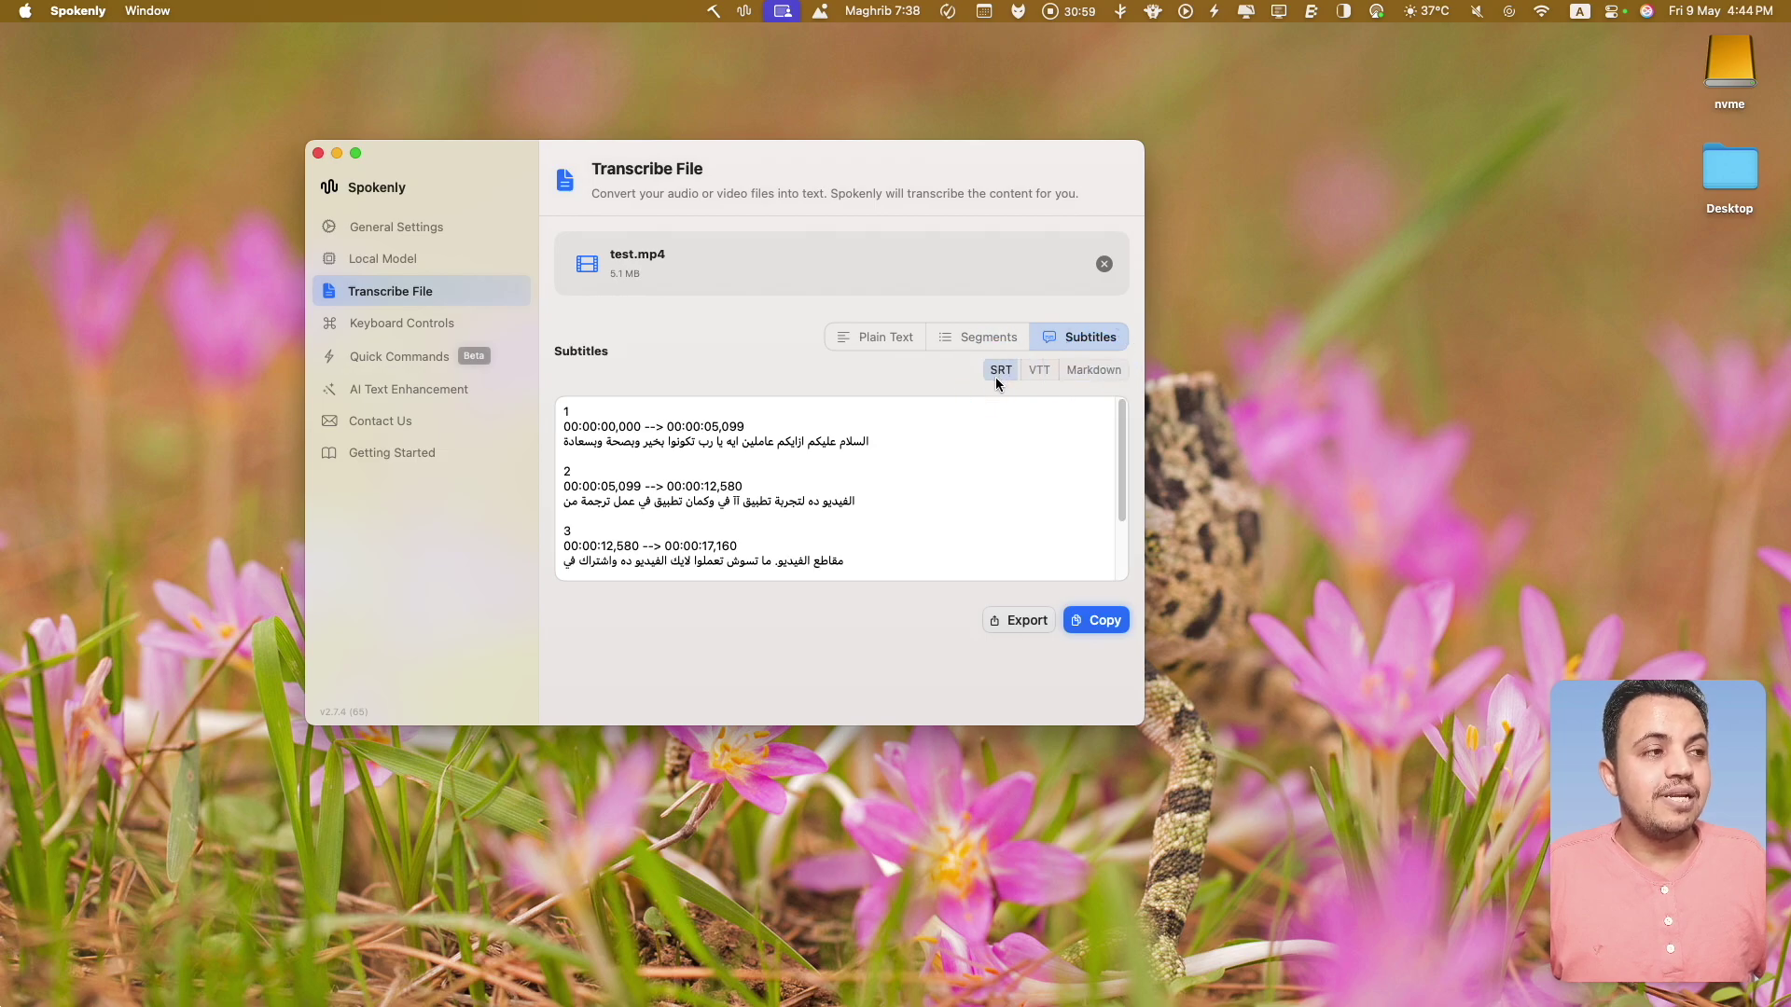
{"action": "left_click", "coordinate": [1075, 632]}
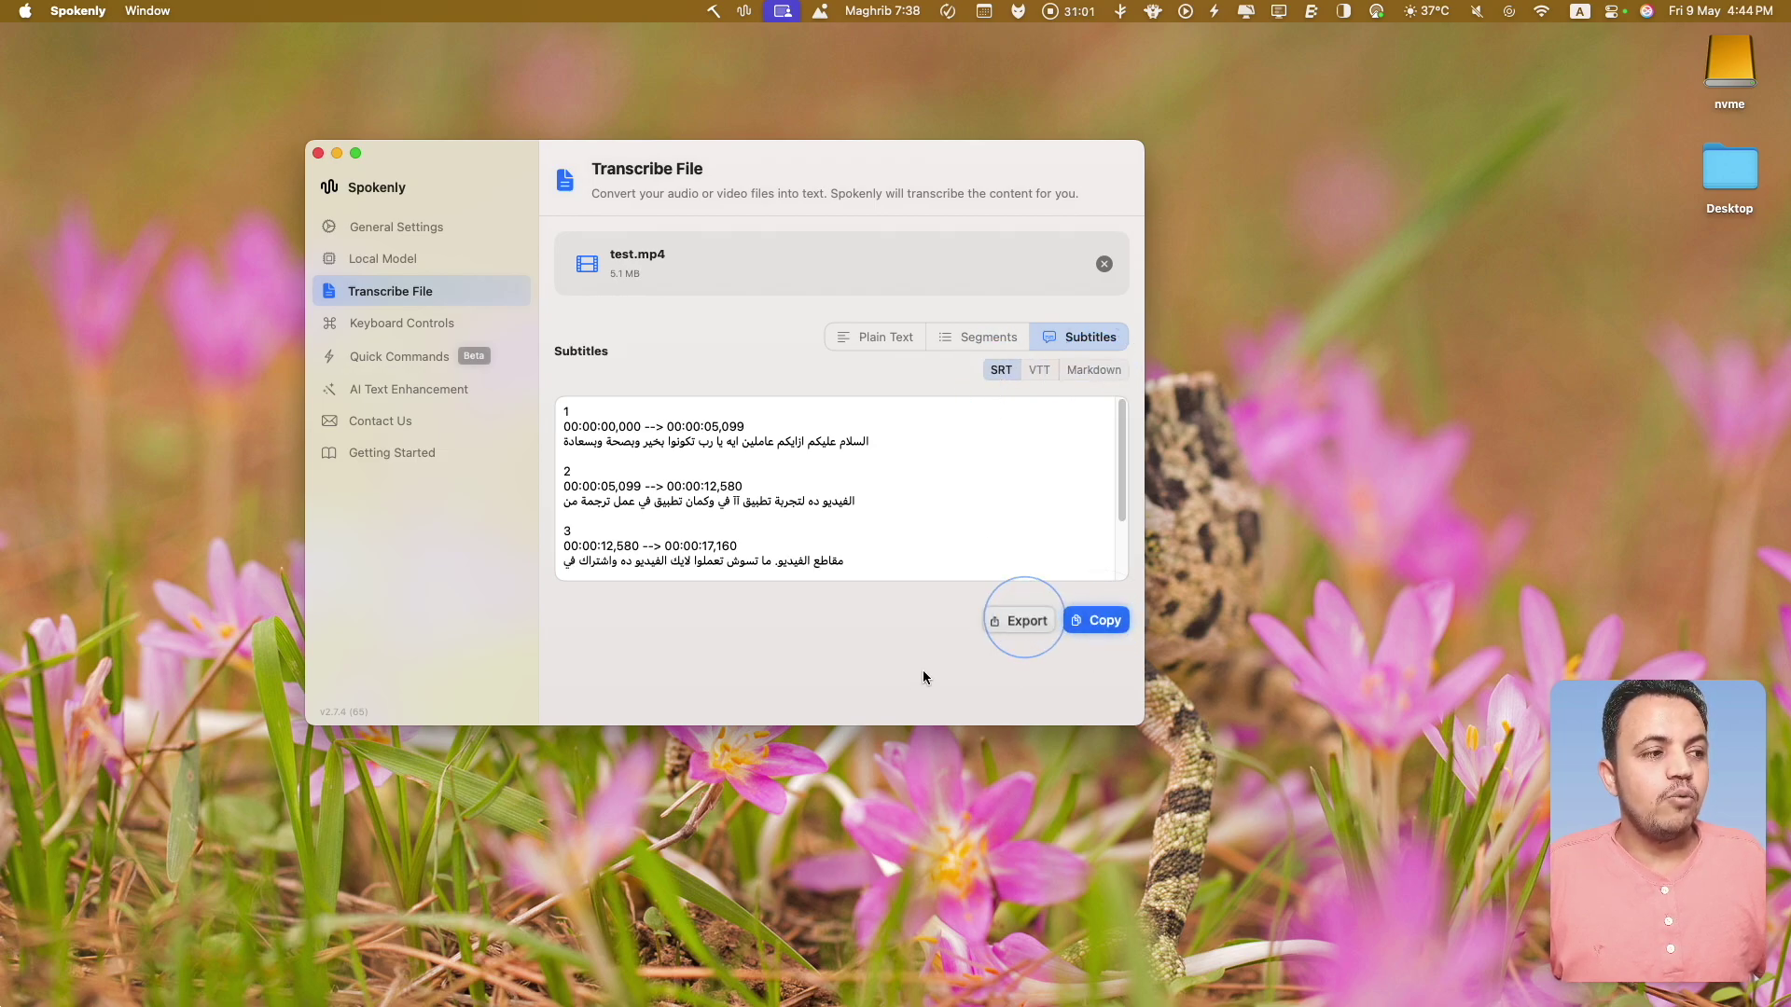
{"action": "left_click", "coordinate": [800, 482]}
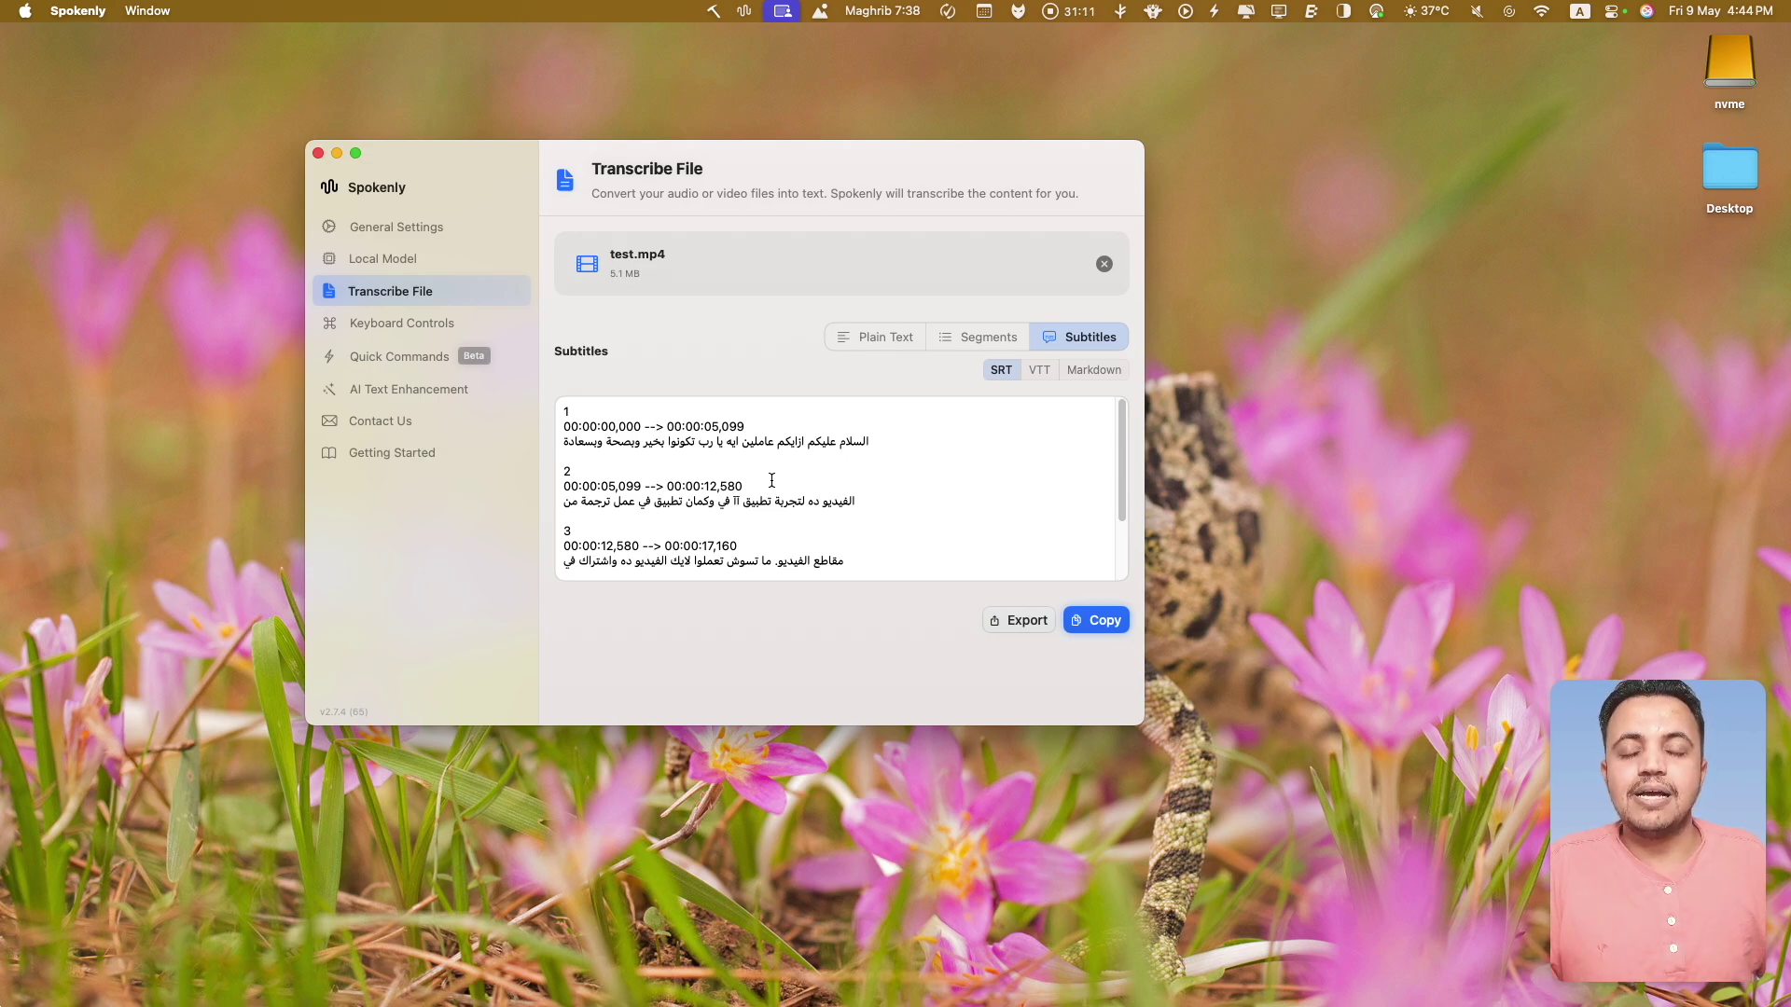
{"action": "left_click_drag", "start_coordinate": [816, 514], "coordinate": [654, 421]}
{"action": "left_click", "coordinate": [844, 558]}
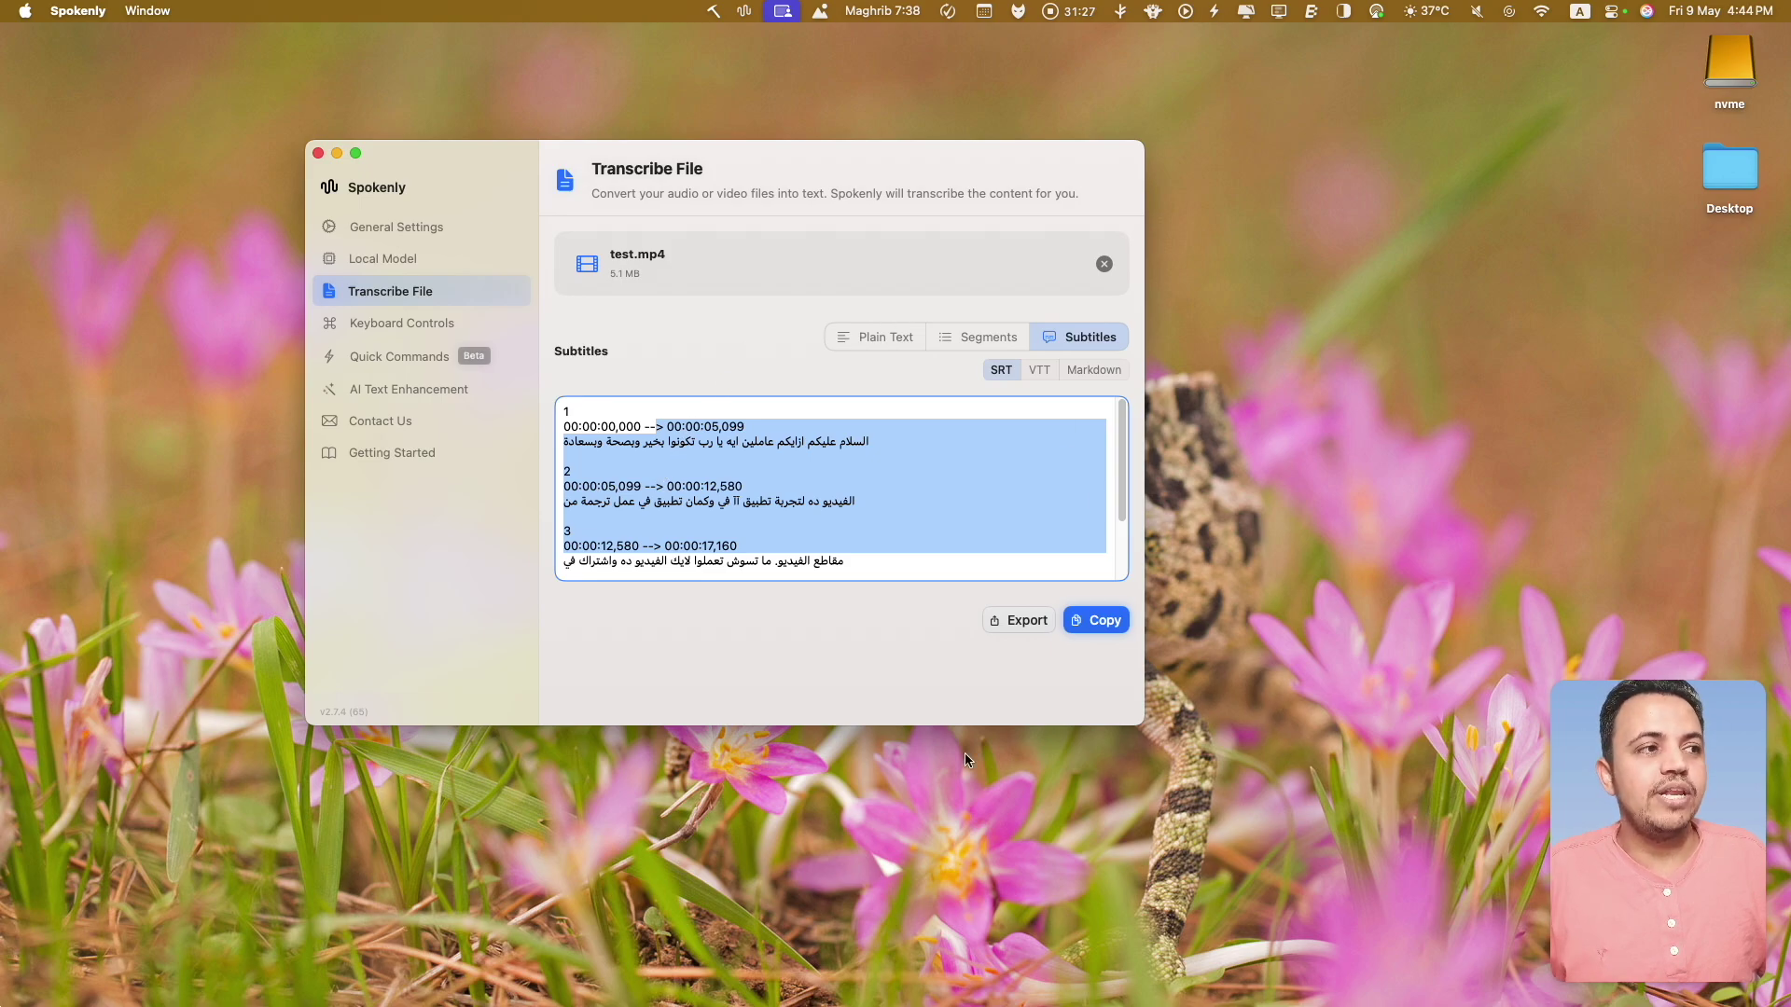
{"action": "left_click", "coordinate": [828, 499]}
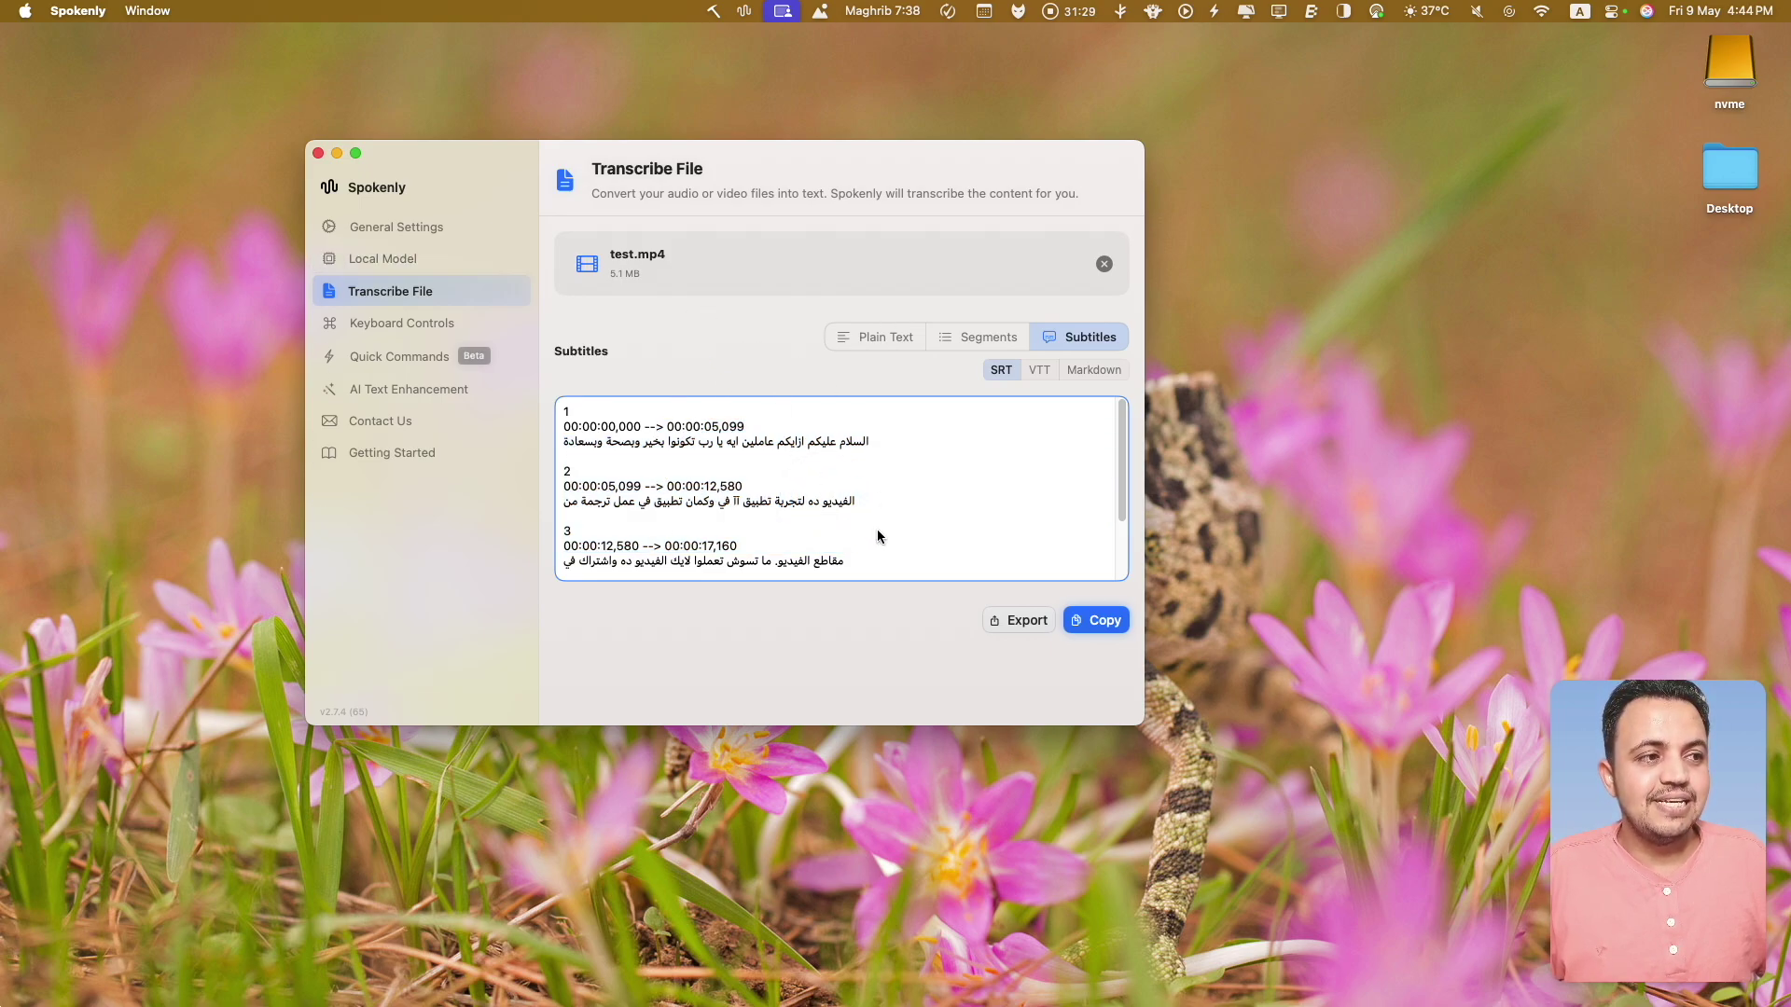